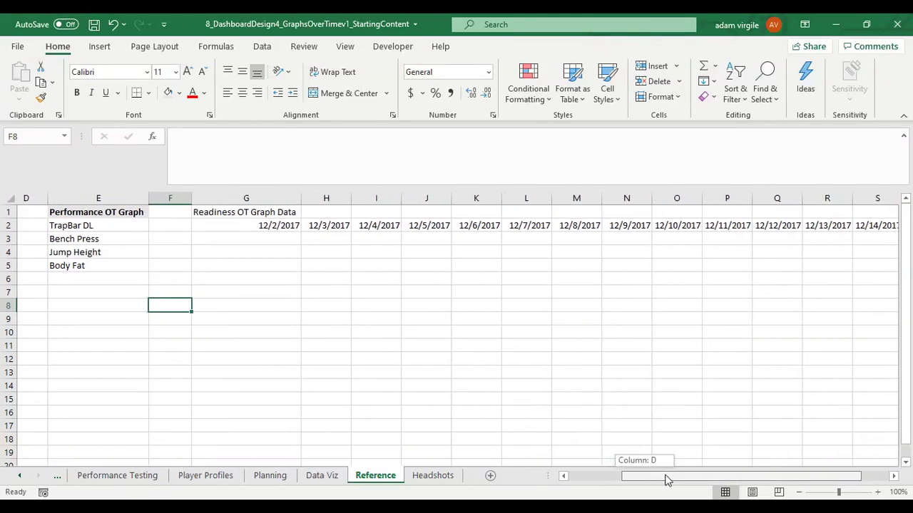
Inspect the date formulas heading the data, including the one in N2
{"action": "left_click", "coordinate": [256, 227]}
{"action": "left_click", "coordinate": [579, 224]}
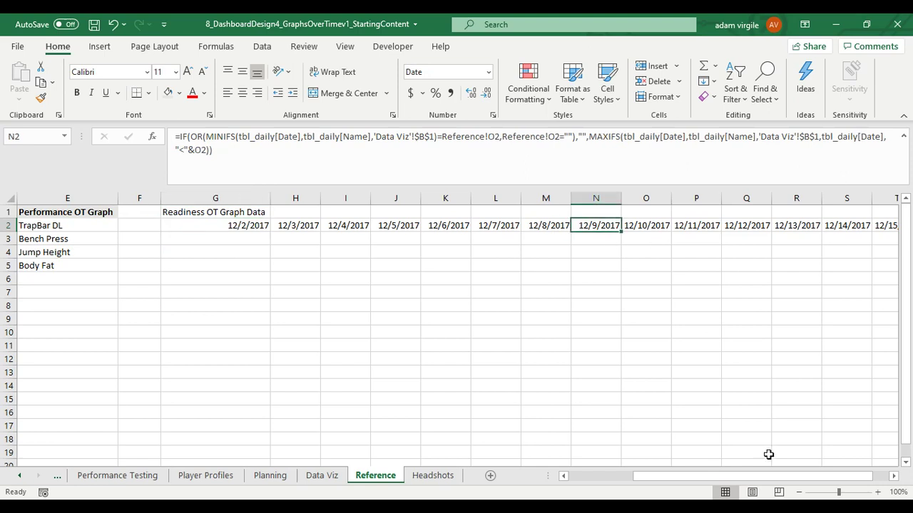
{"action": "left_click_drag", "start_coordinate": [763, 476], "coordinate": [775, 477]}
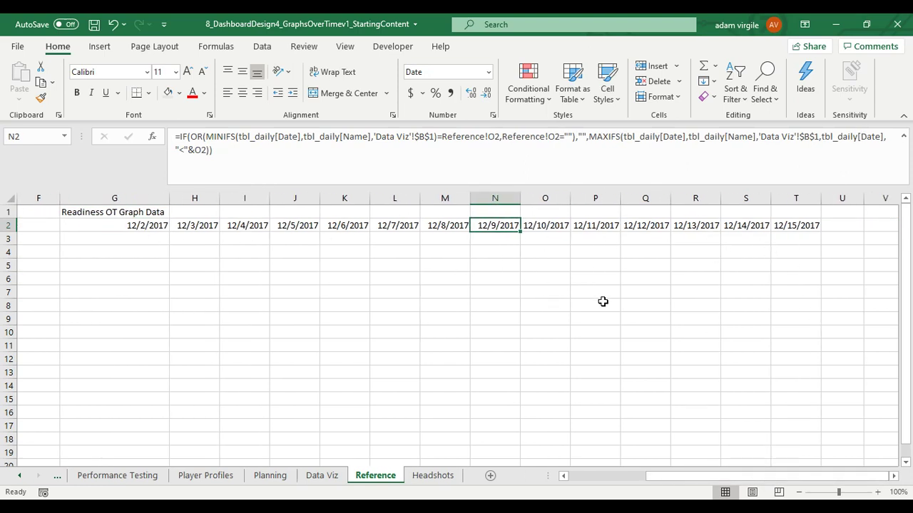
{"action": "left_click_drag", "start_coordinate": [709, 477], "coordinate": [598, 476]}
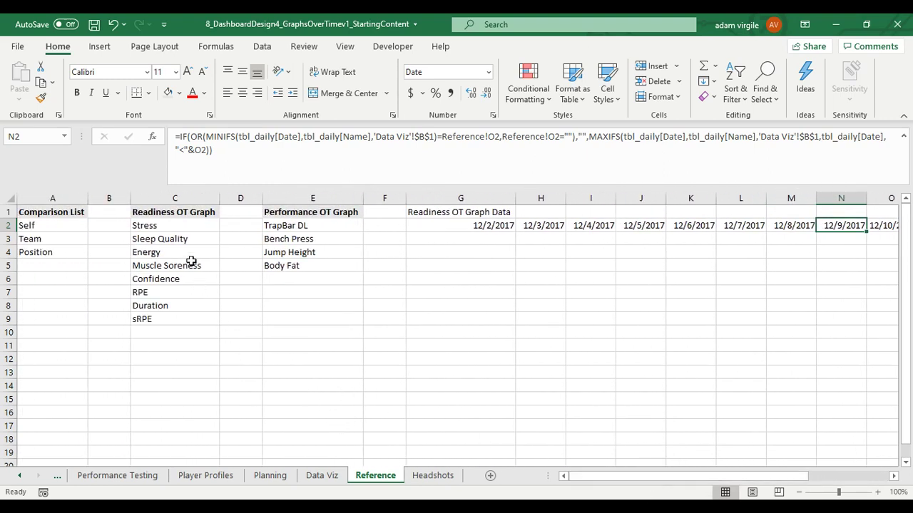
Copy the four performance test names into C10 under sRPE on the Reference sheet
{"action": "left_click_drag", "start_coordinate": [292, 224], "coordinate": [298, 265]}
{"action": "key", "text": "ctrl+c"}
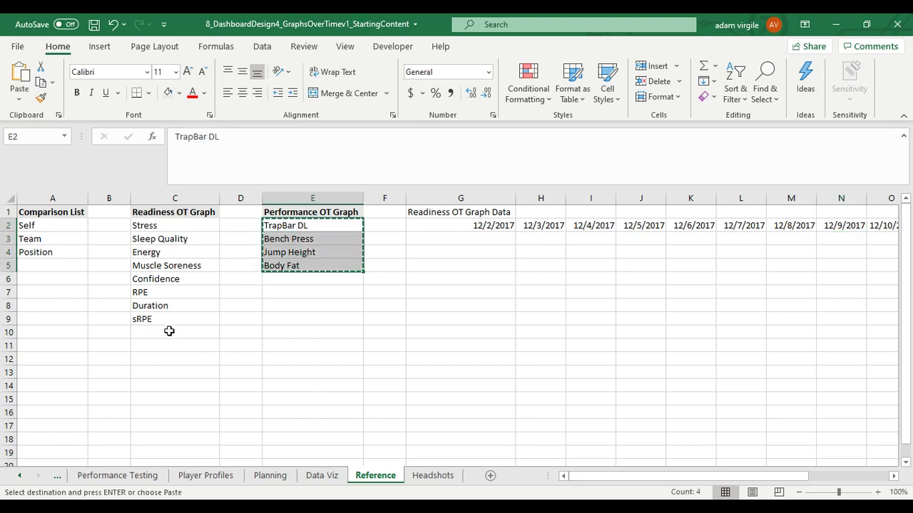
{"action": "left_click", "coordinate": [170, 332]}
{"action": "key", "text": "ctrl+v"}
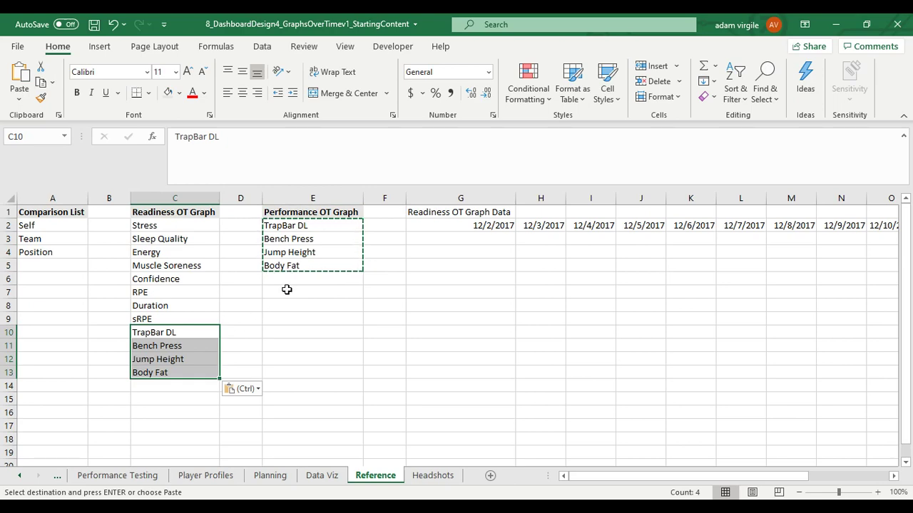
{"action": "left_click", "coordinate": [286, 289]}
{"action": "key", "text": "Escape"}
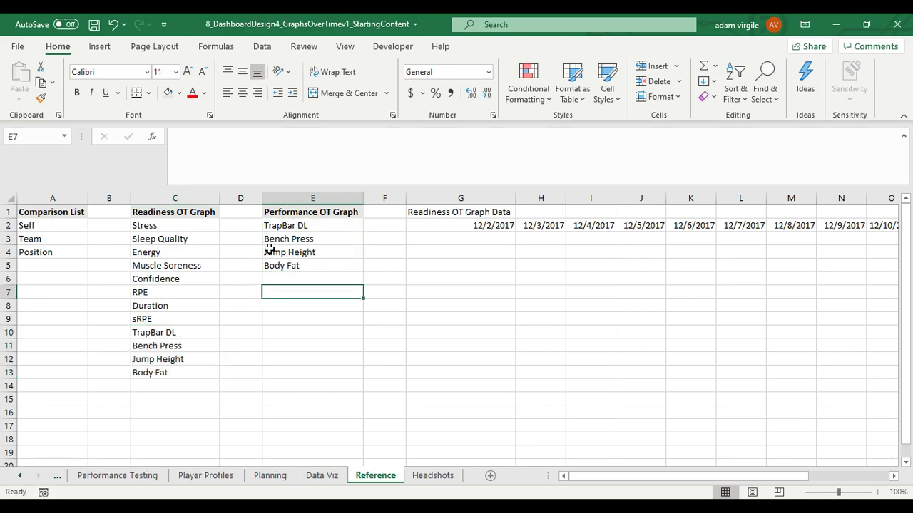
{"action": "left_click", "coordinate": [322, 476]}
{"action": "scroll", "coordinate": [651, 396], "scroll_direction": "down", "scroll_amount": 1}
{"action": "left_click", "coordinate": [651, 396]}
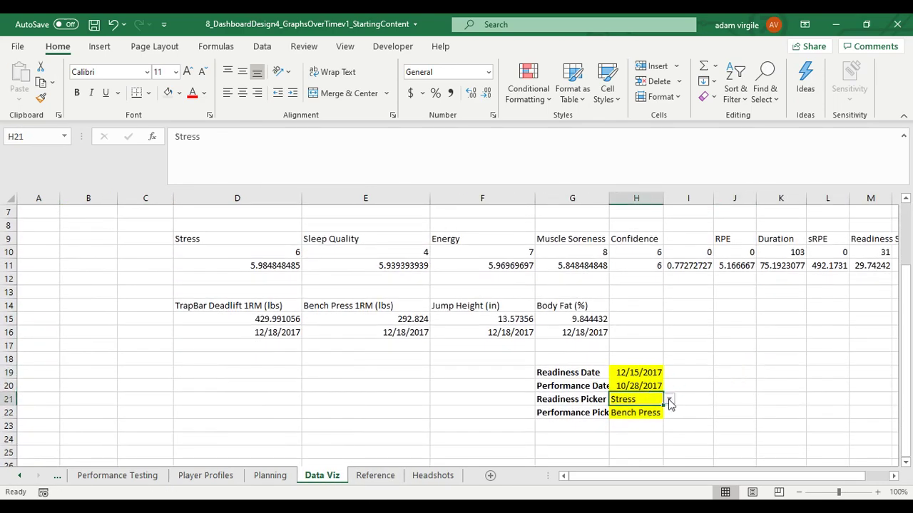
{"action": "left_click", "coordinate": [669, 401]}
{"action": "scroll", "coordinate": [638, 440], "scroll_direction": "down", "scroll_amount": 2}
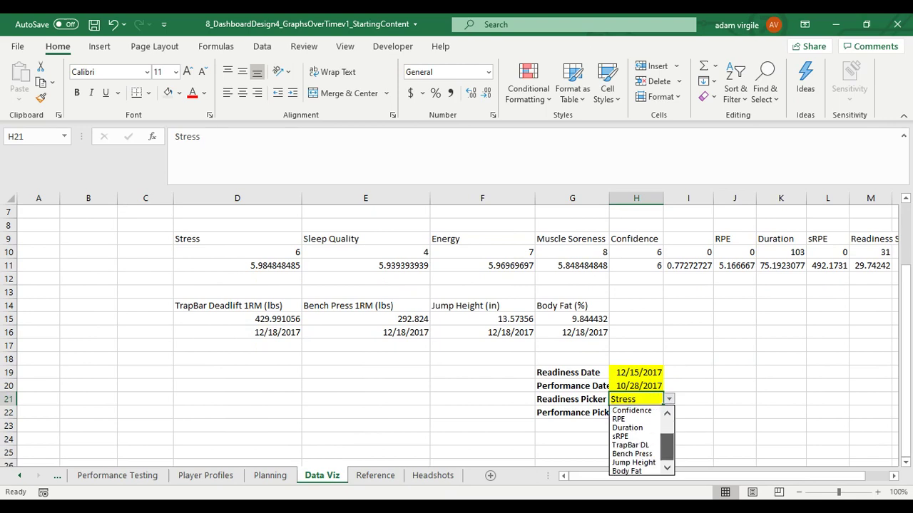
{"action": "scroll", "coordinate": [638, 440], "scroll_direction": "up", "scroll_amount": 2}
{"action": "left_click", "coordinate": [668, 399]}
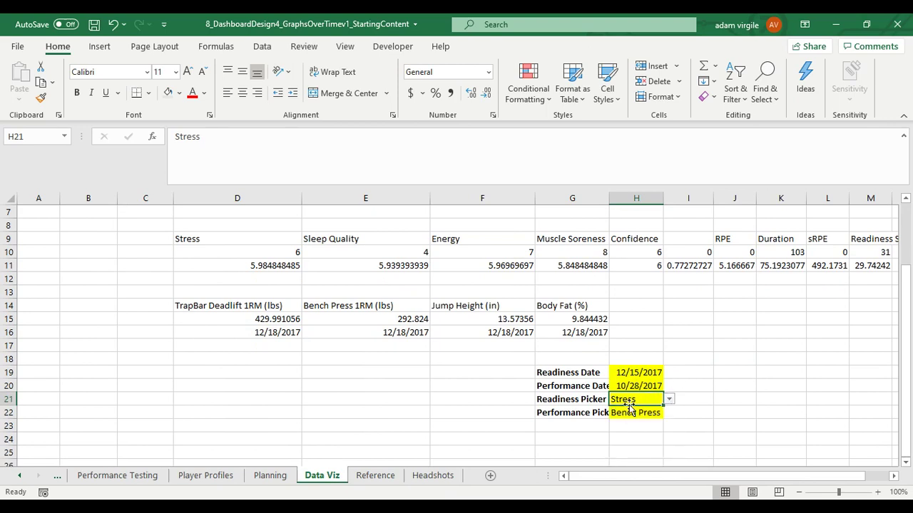
{"action": "left_click", "coordinate": [385, 478]}
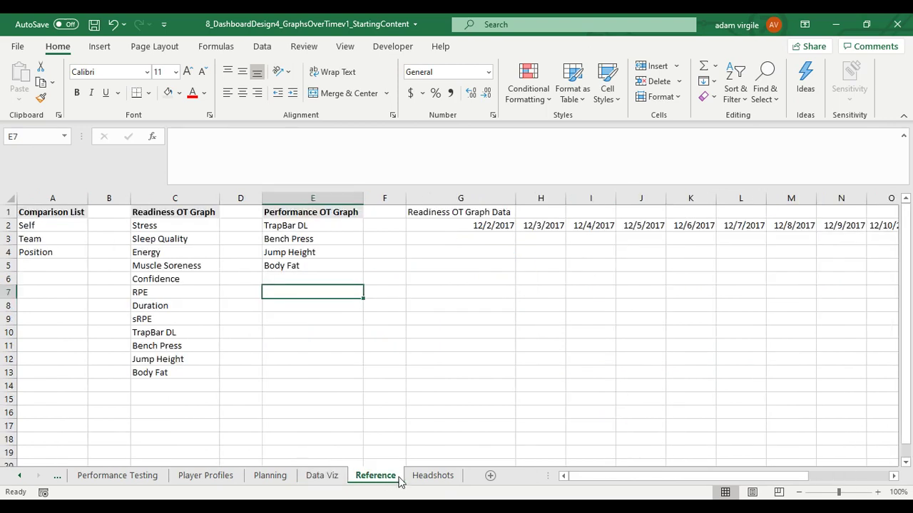
{"action": "left_click", "coordinate": [468, 240]}
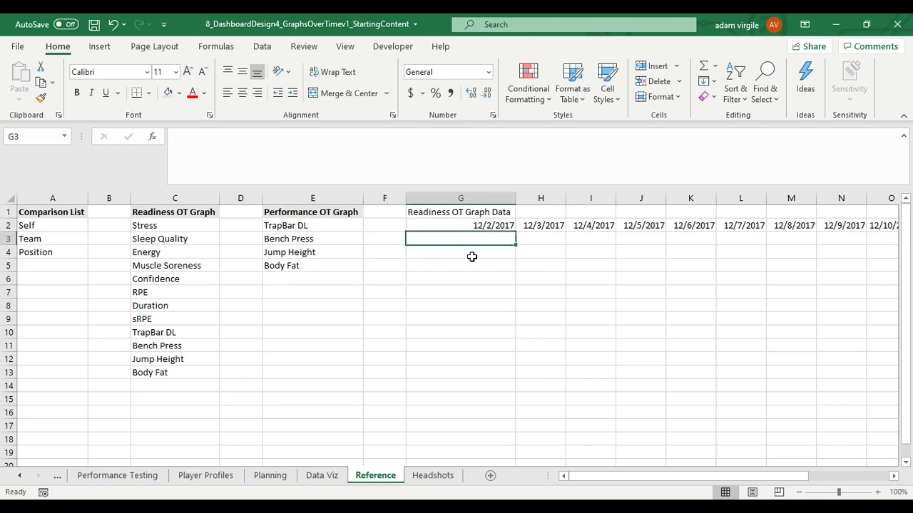
{"action": "left_click", "coordinate": [429, 160]}
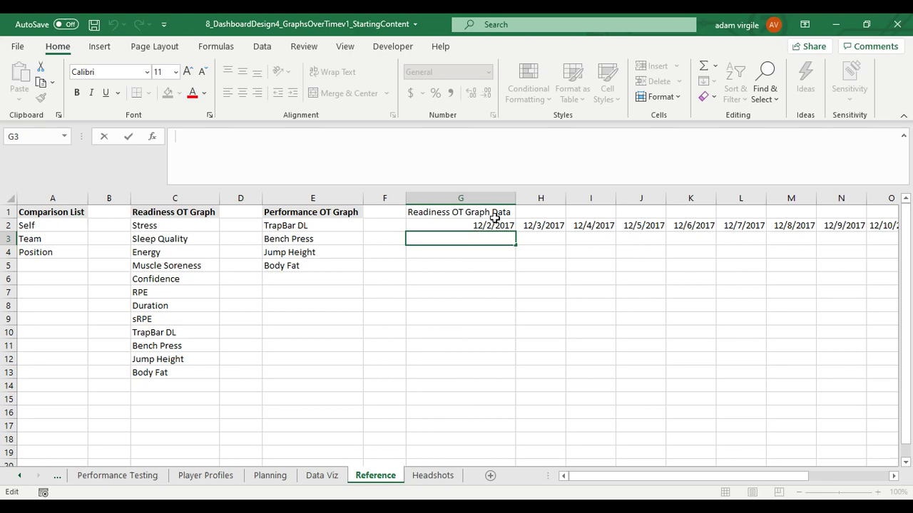
{"action": "left_click", "coordinate": [333, 475]}
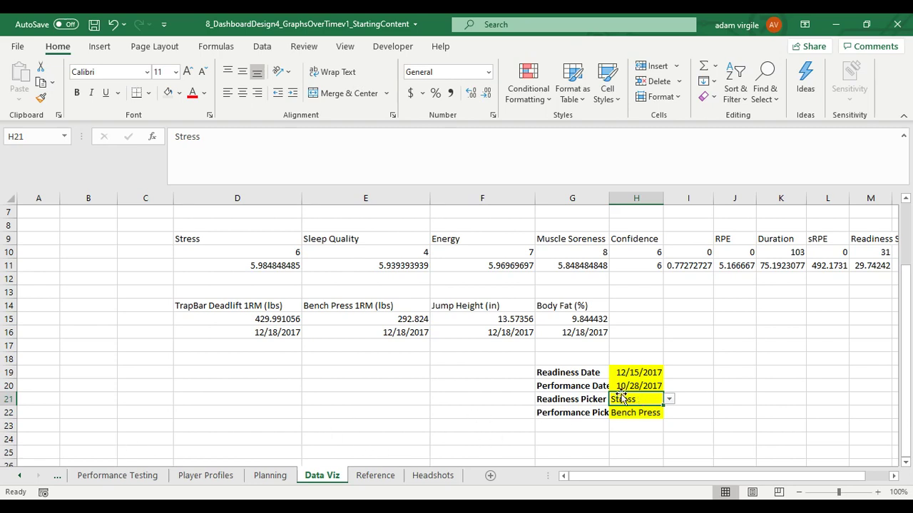
{"action": "left_click", "coordinate": [668, 400]}
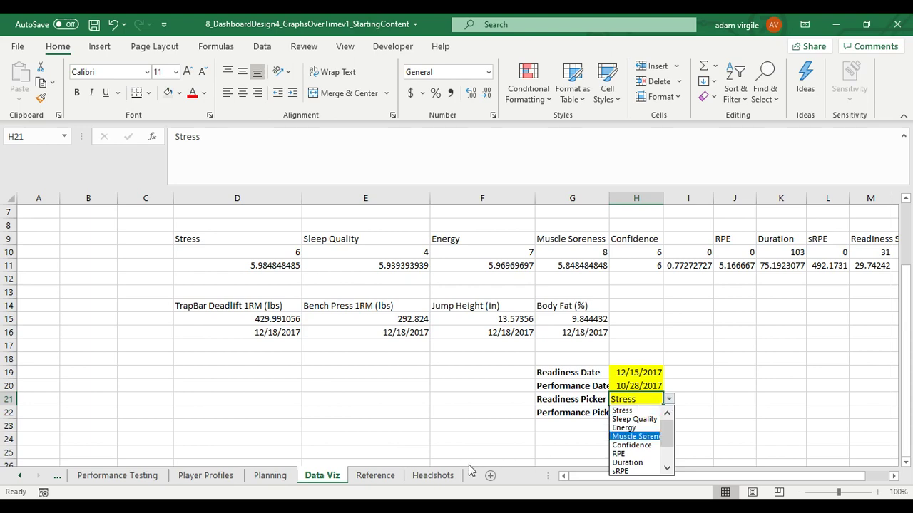
{"action": "left_click", "coordinate": [375, 475]}
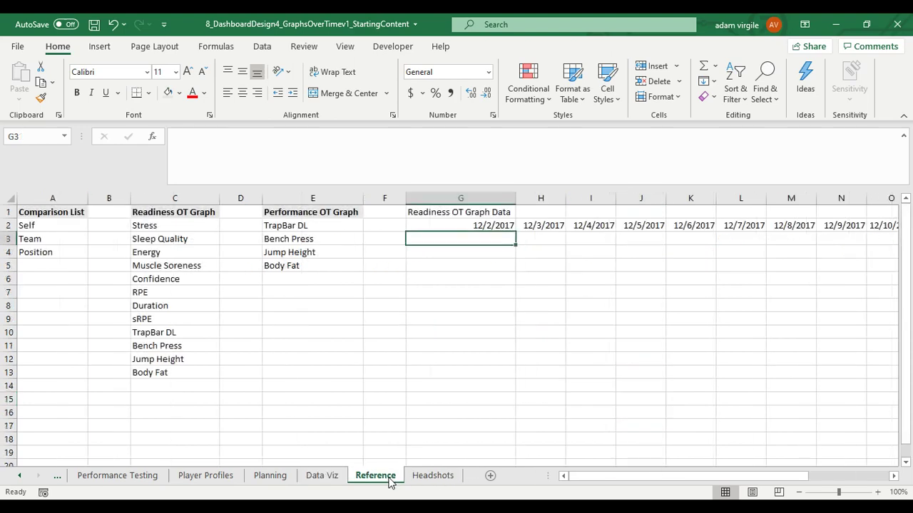
{"action": "left_click", "coordinate": [364, 171]}
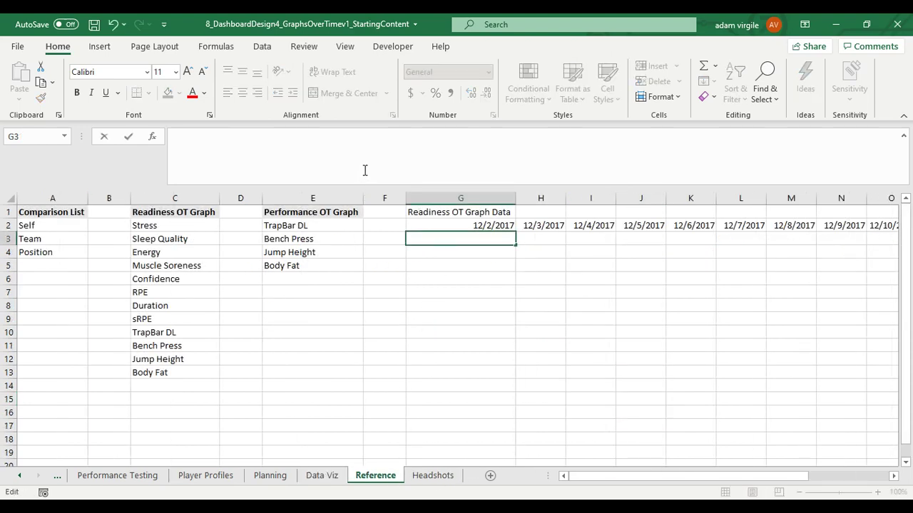
Start G3's formula as =IF($C$2= with an absolute reference to the Stress cell
{"action": "type", "text": "=i"}
{"action": "key", "text": "Tab"}
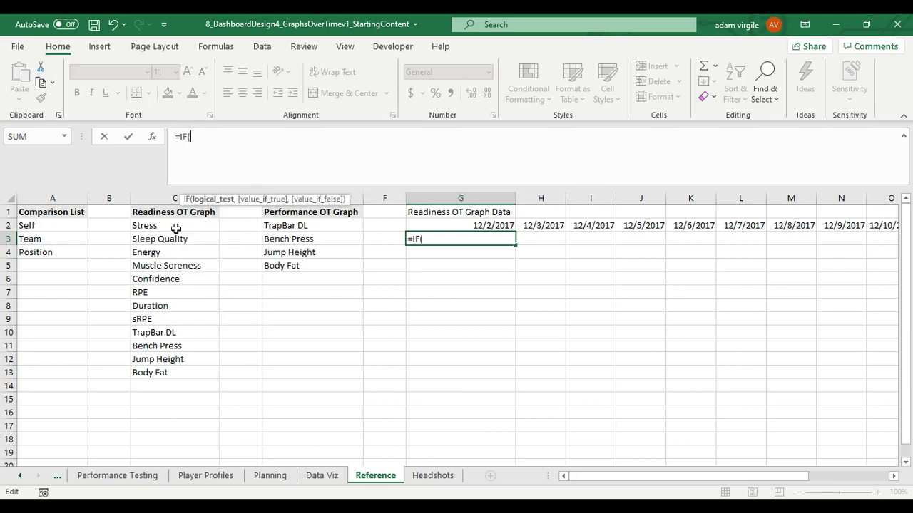
{"action": "left_click", "coordinate": [177, 224]}
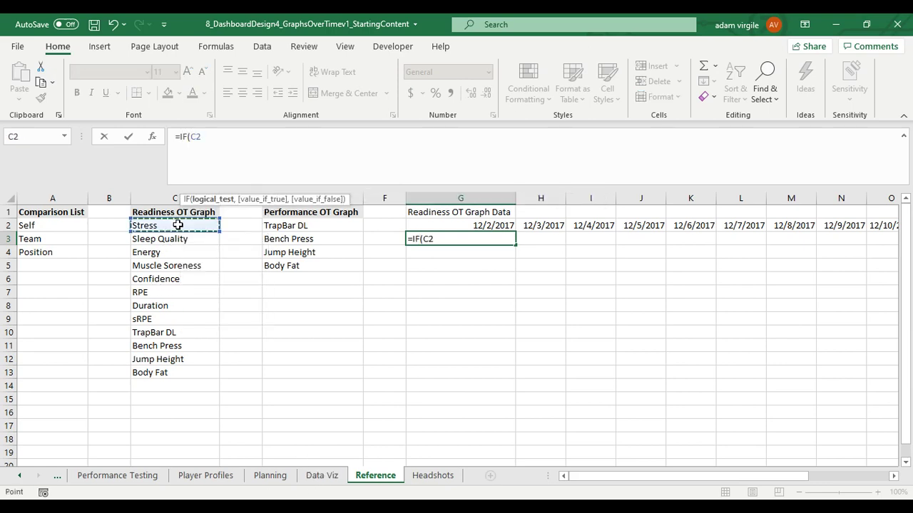
{"action": "left_click", "coordinate": [191, 137]}
{"action": "type", "text": "$"}
{"action": "key", "text": "Right"}
{"action": "type", "text": "$2"}
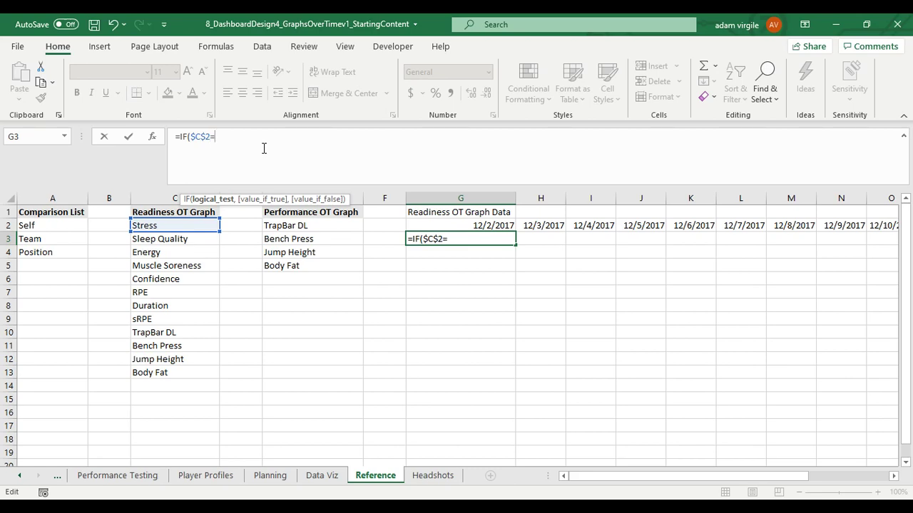
{"action": "type", "text": "="}
Compare against 'Data Viz'!$H$21, add a comma, and remove the stray Reference! text
{"action": "left_click", "coordinate": [322, 475]}
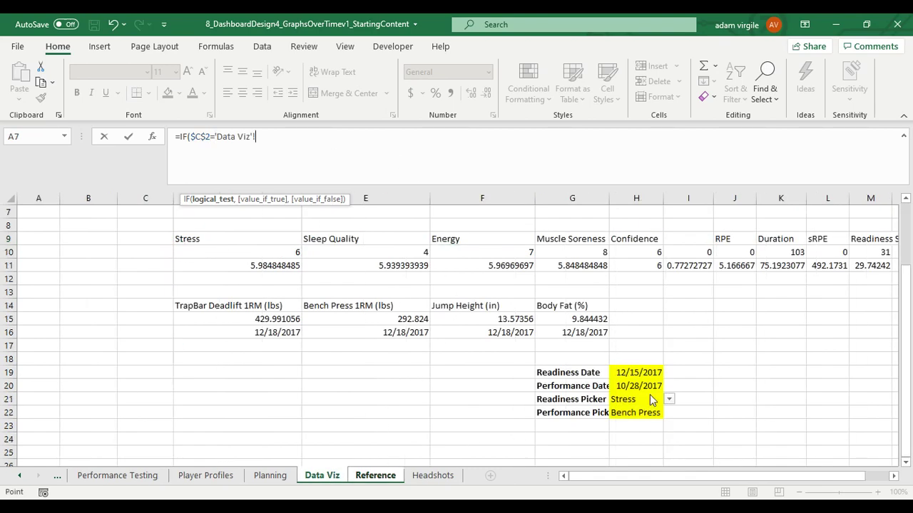
{"action": "left_click", "coordinate": [695, 391]}
{"action": "left_click", "coordinate": [687, 399]}
{"action": "key", "text": "Left"}
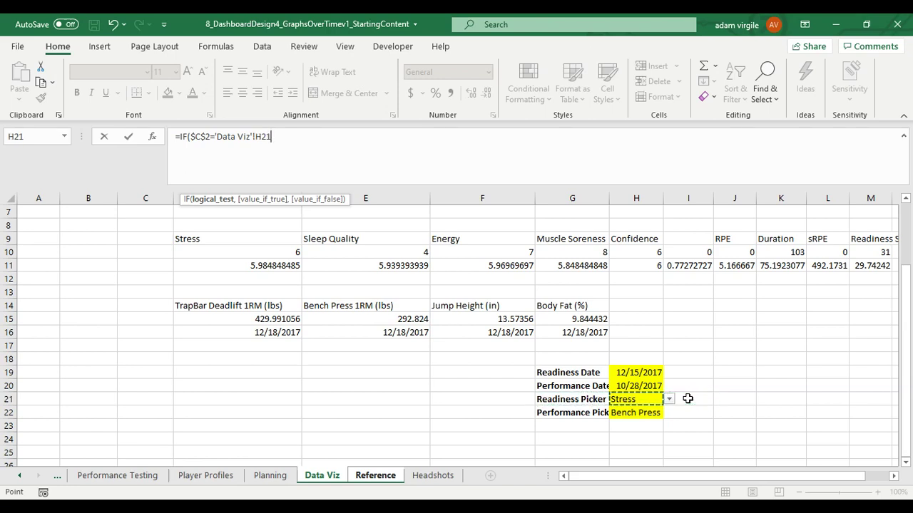
{"action": "left_click", "coordinate": [278, 146]}
{"action": "key", "text": "Left"}
{"action": "key", "text": "Left"}
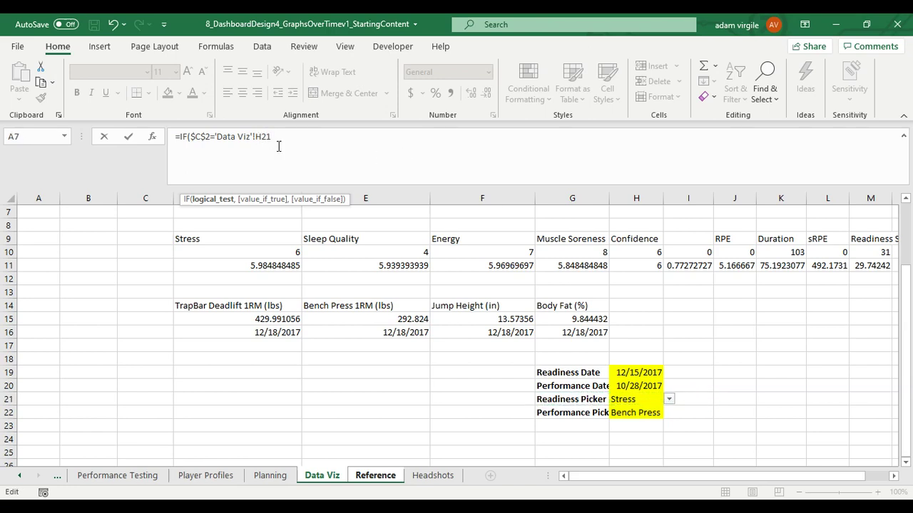
{"action": "type", "text": "$H$21"}
{"action": "type", "text": ","}
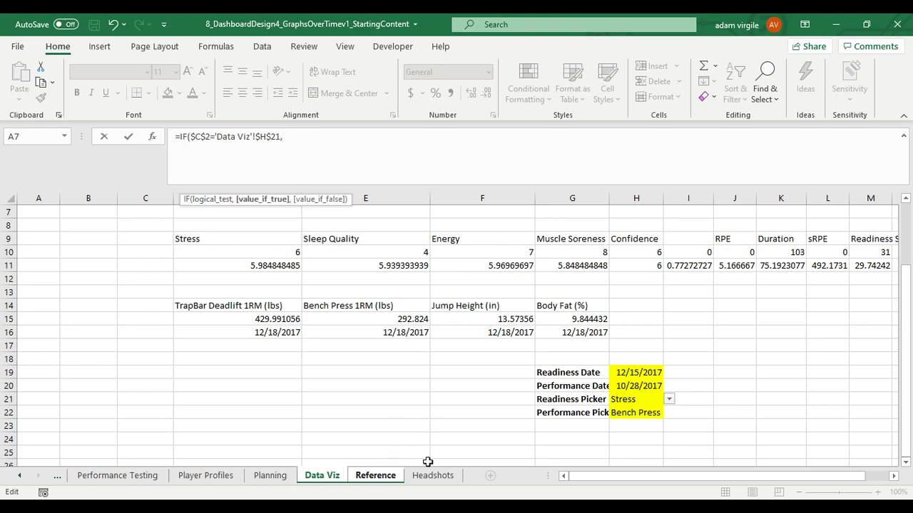
{"action": "left_click", "coordinate": [375, 476]}
{"action": "left_click_drag", "start_coordinate": [324, 137], "coordinate": [288, 137]}
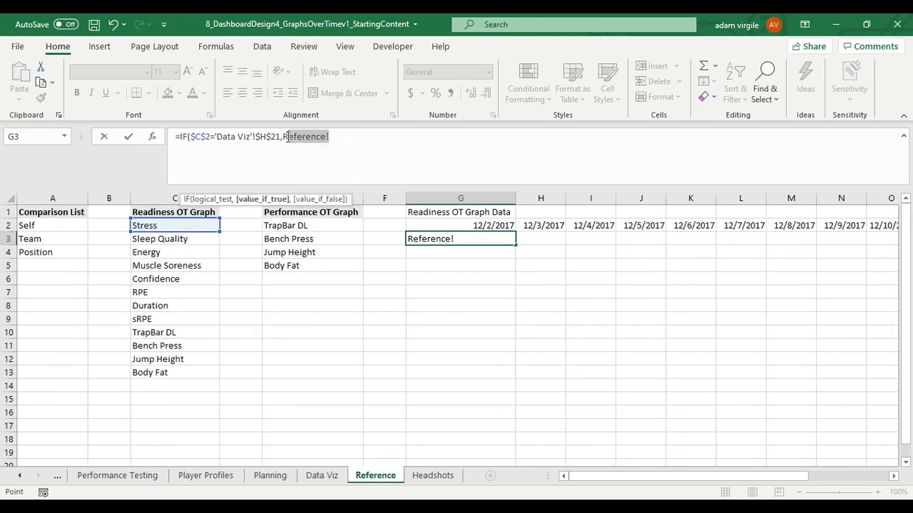
{"action": "key", "text": "BackSpace"}
{"action": "key", "text": "BackSpace"}
Begin AVERAGEIFS over tbl_daily[Stress] with a tbl_daily[Name] criterion
{"action": "type", "text": "AVERAGEIFS("}
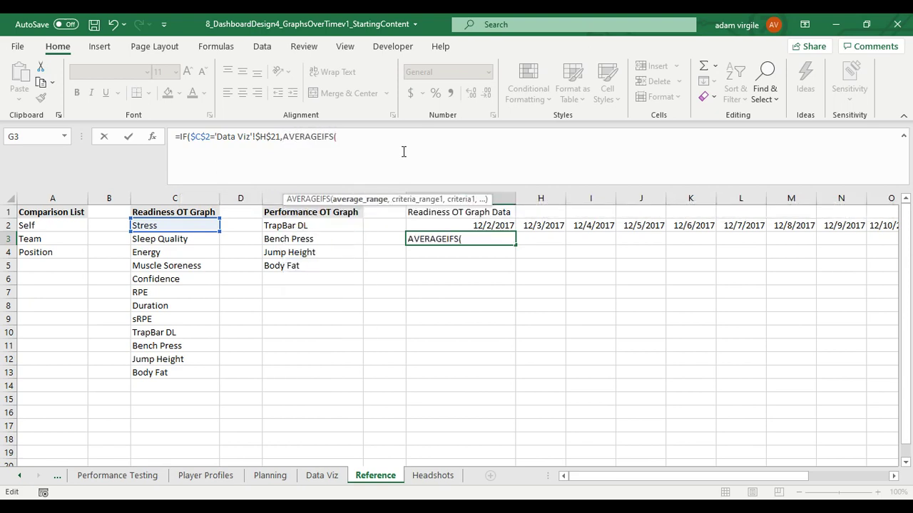
{"action": "type", "text": "tbl"}
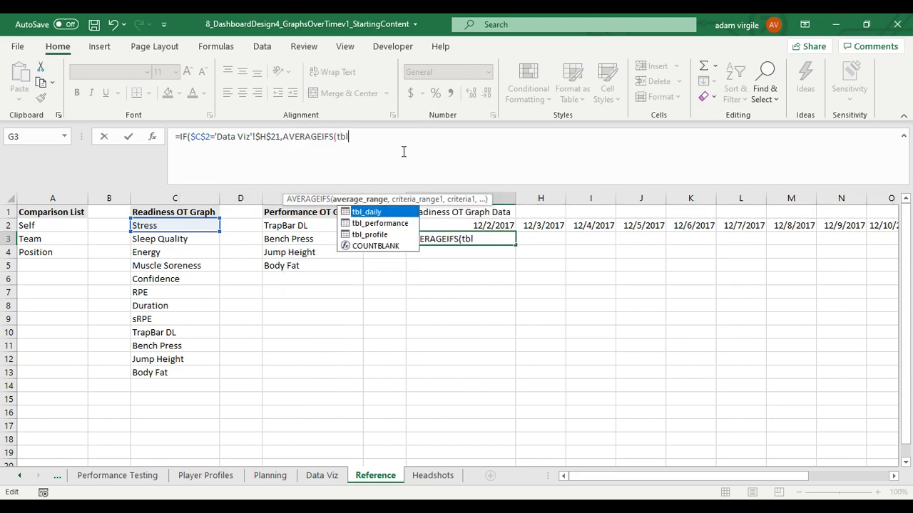
{"action": "key", "text": "Tab"}
{"action": "type", "text": "[D"}
{"action": "key", "text": "BackSpace"}
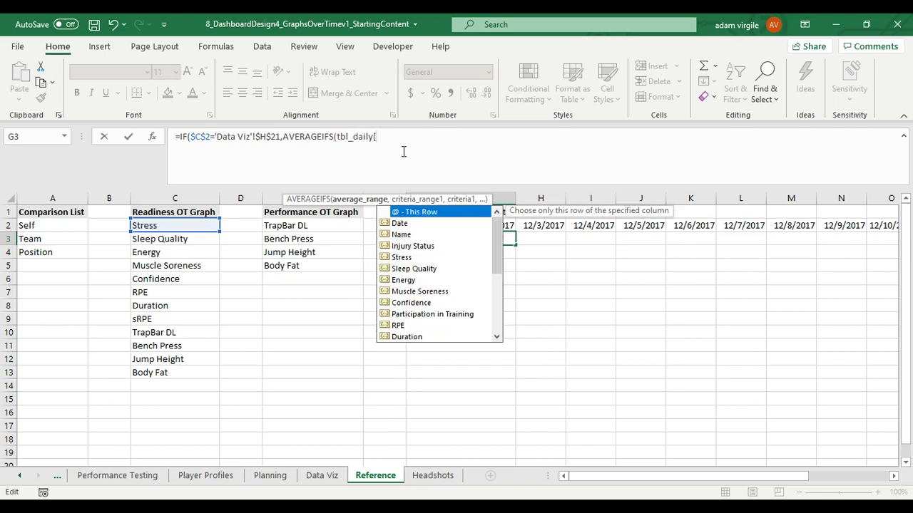
{"action": "type", "text": "Str"}
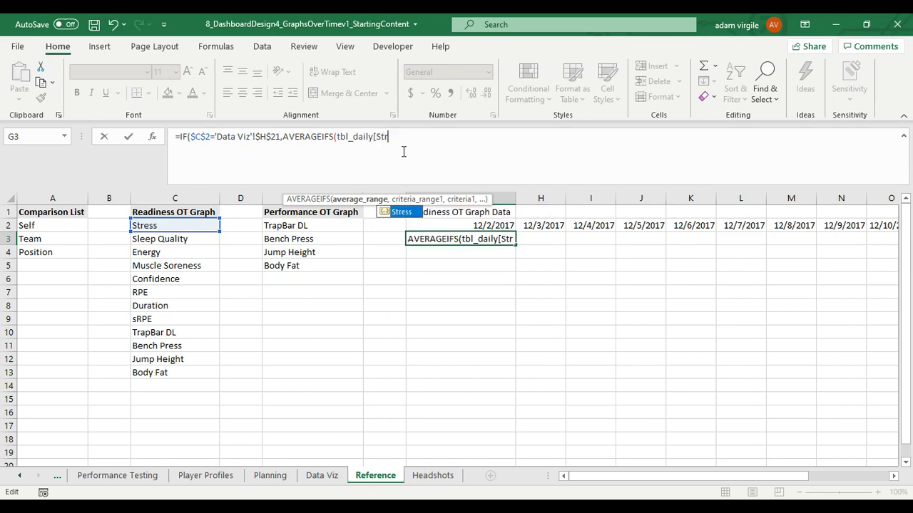
{"action": "type", "text": "ess]"}
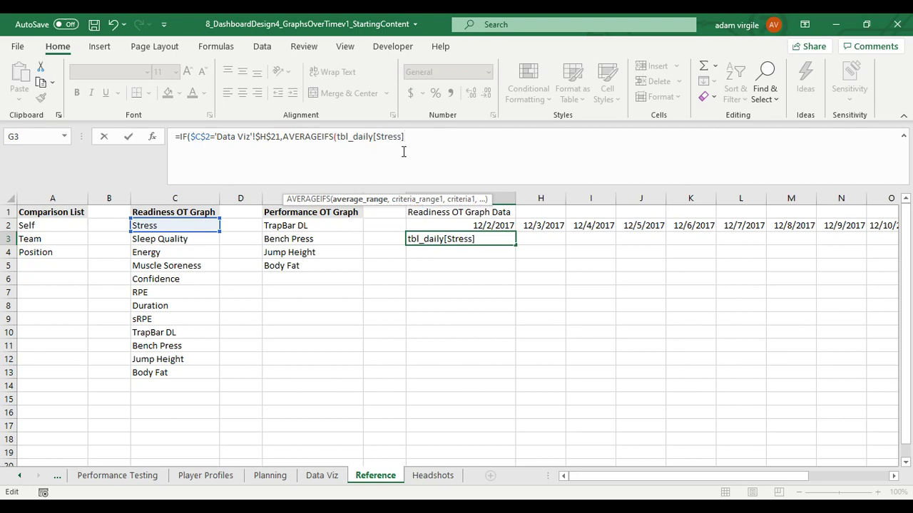
{"action": "type", "text": ",tbl"}
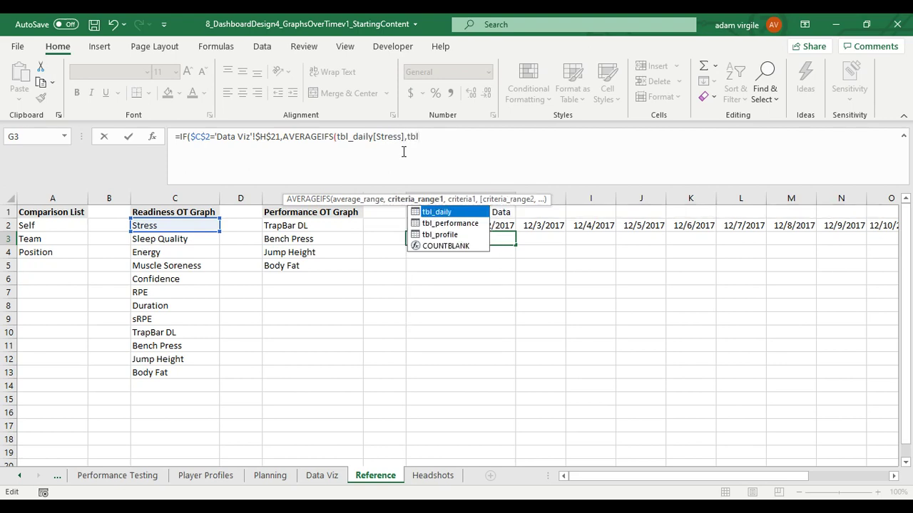
{"action": "key", "text": "Tab"}
{"action": "type", "text": "[Name],"}
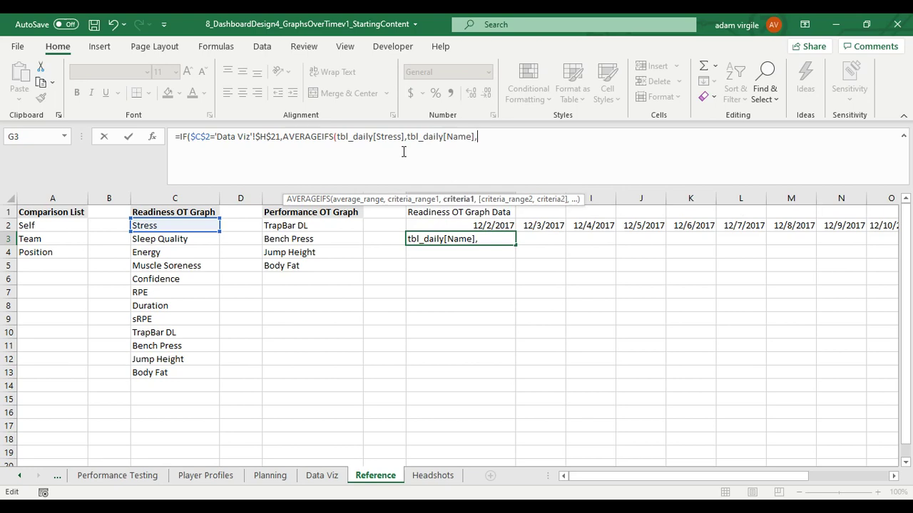
Match Name to 'Data Viz'!$B$1, exclude blank Stress values, and commit G3
{"action": "left_click", "coordinate": [321, 479]}
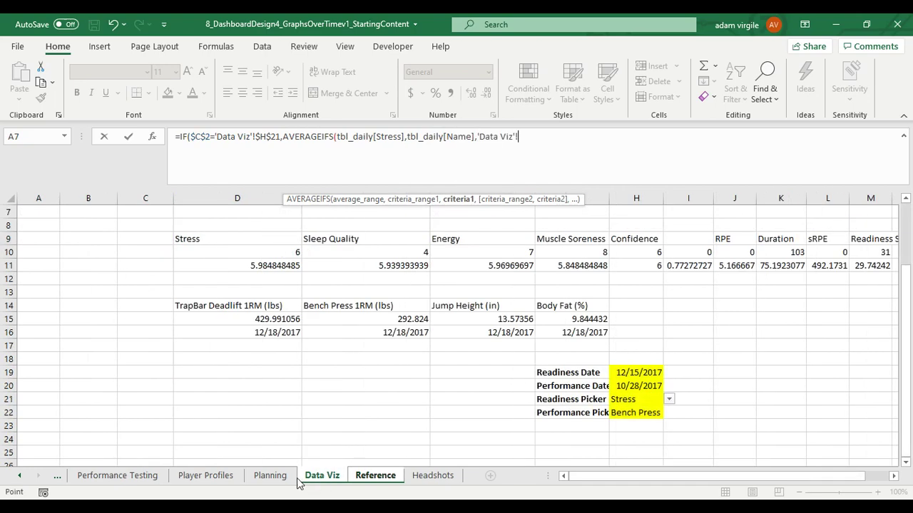
{"action": "scroll", "coordinate": [299, 445], "scroll_direction": "up", "scroll_amount": 2}
{"action": "left_click", "coordinate": [98, 210]}
{"action": "left_click", "coordinate": [519, 136]}
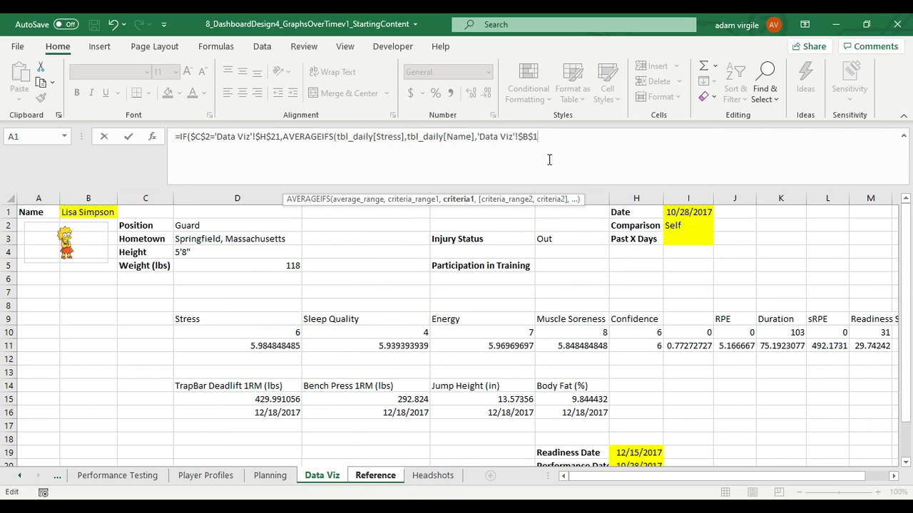
{"action": "type", "text": ","}
{"action": "type", "text": "tbl_daily[Stre"}
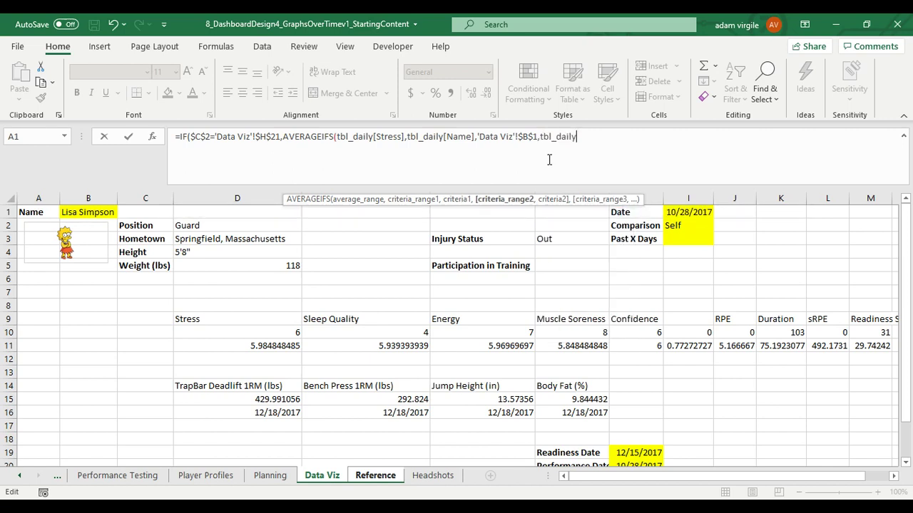
{"action": "type", "text": "ss],\"<>\"\"\"))"}
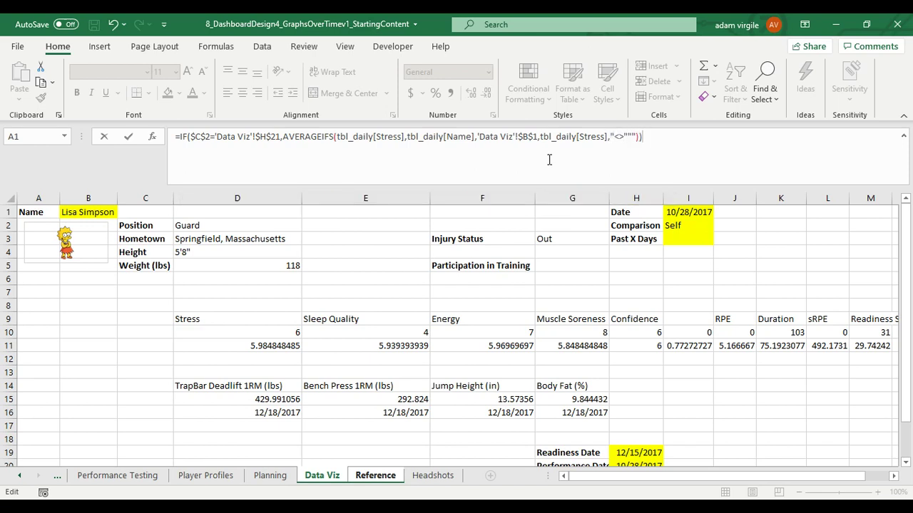
{"action": "key", "text": "Return"}
{"action": "key", "text": "Up"}
Add a tbl_daily[Date] criterion referencing G2 to G3's AVERAGEIFS
{"action": "left_click", "coordinate": [544, 139]}
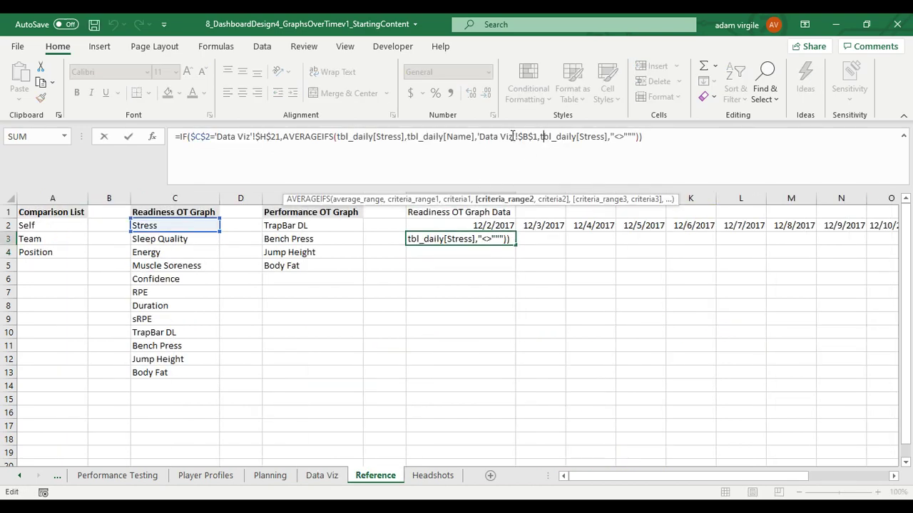
{"action": "left_click", "coordinate": [635, 136]}
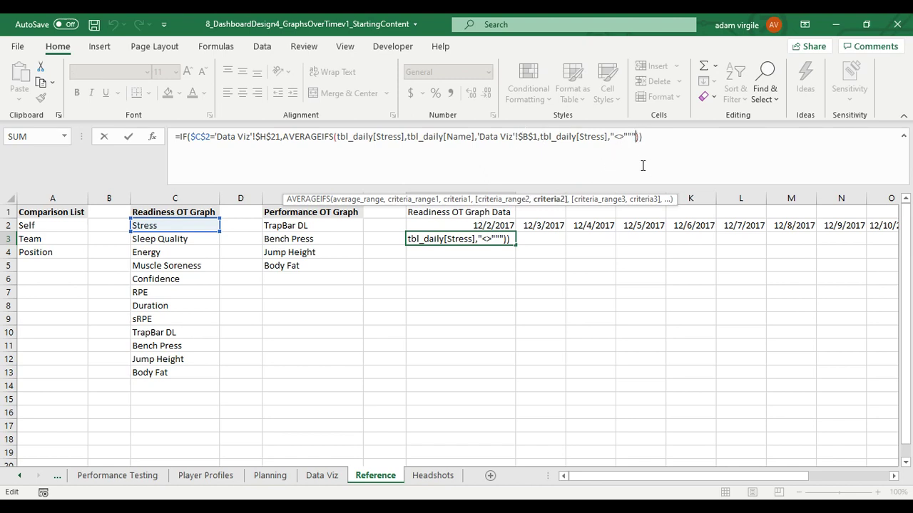
{"action": "type", "text": ",tbl"}
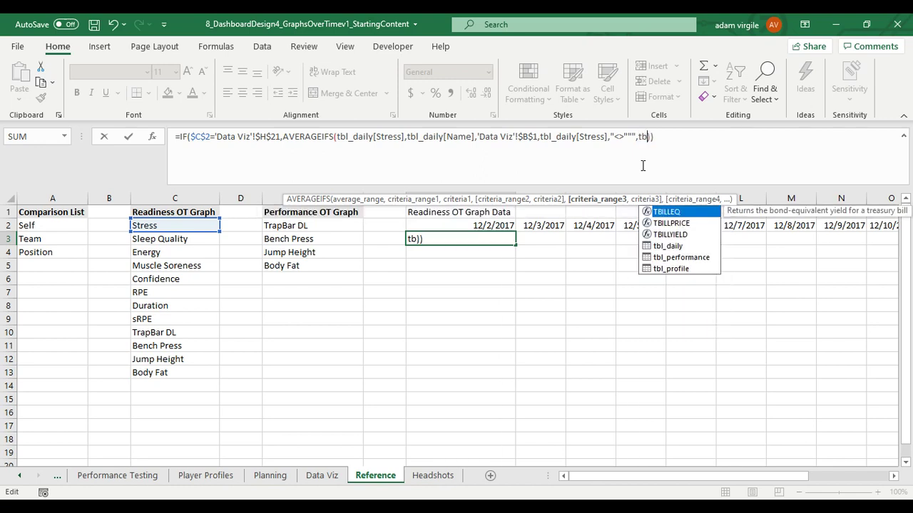
{"action": "key", "text": "Tab"}
{"action": "type", "text": "["}
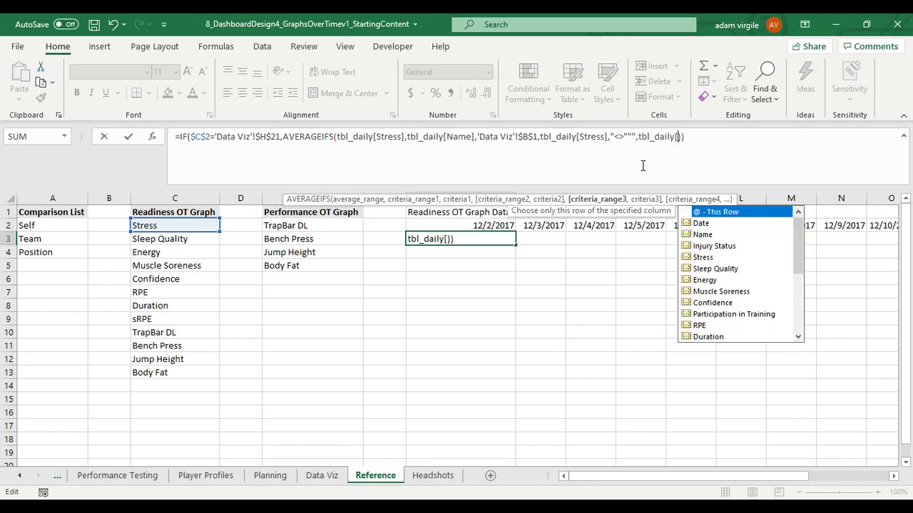
{"action": "type", "text": "Date"}
{"action": "key", "text": "Tab"}
{"action": "type", "text": ","}
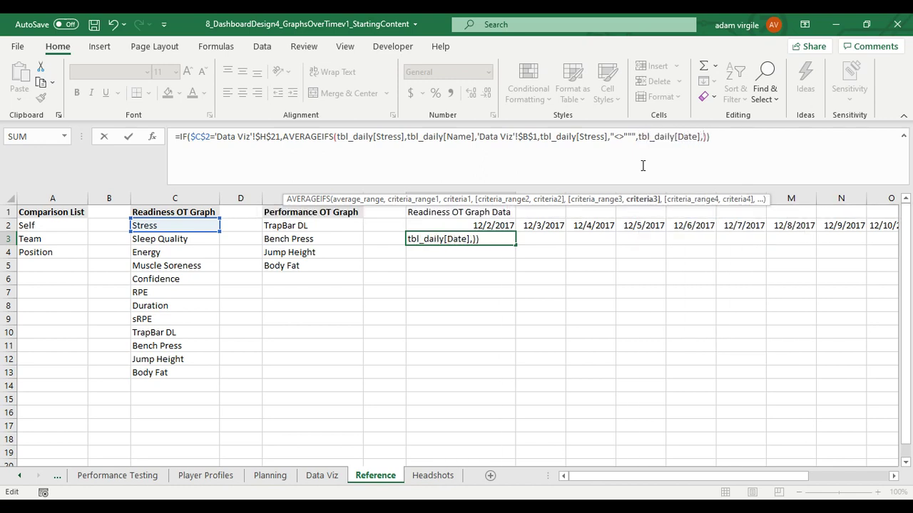
{"action": "left_click", "coordinate": [507, 224]}
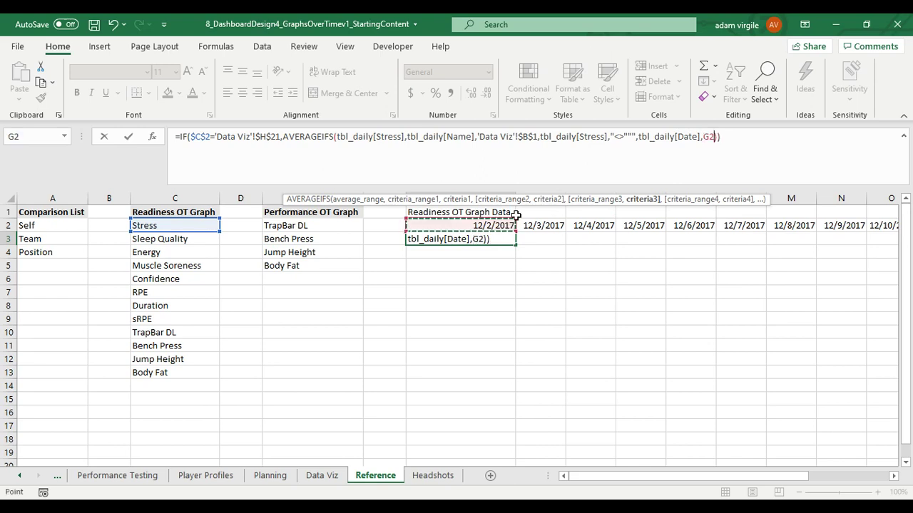
Lock the date reference as G$2, commit the formula, and check G2 and G3
{"action": "left_click", "coordinate": [718, 137]}
{"action": "type", "text": "$"}
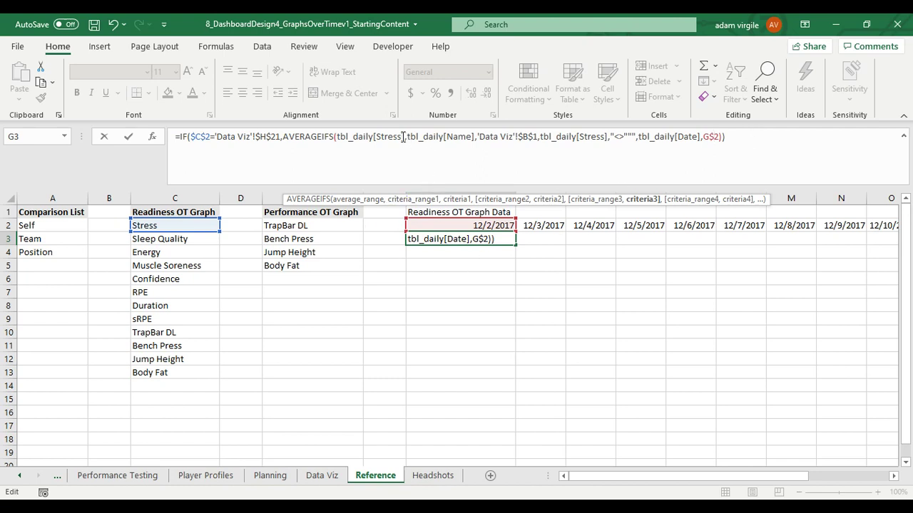
{"action": "key", "text": "Return"}
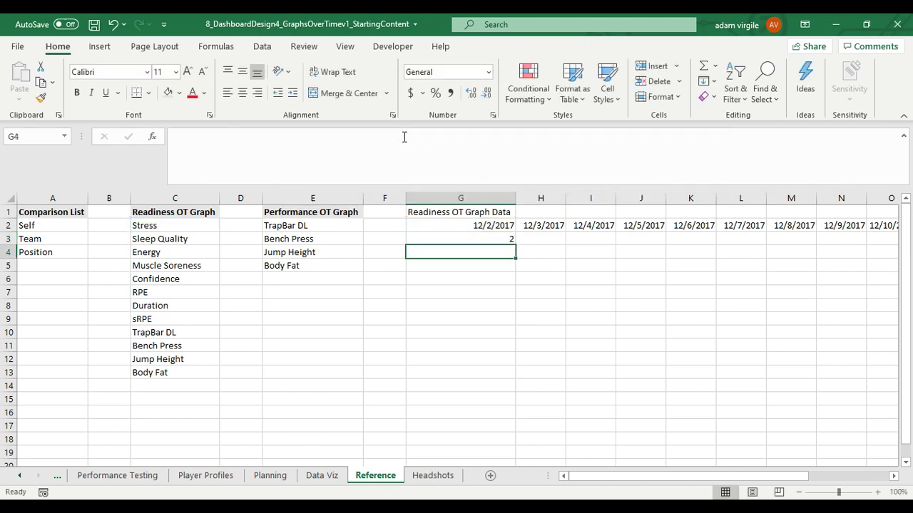
{"action": "key", "text": "Up"}
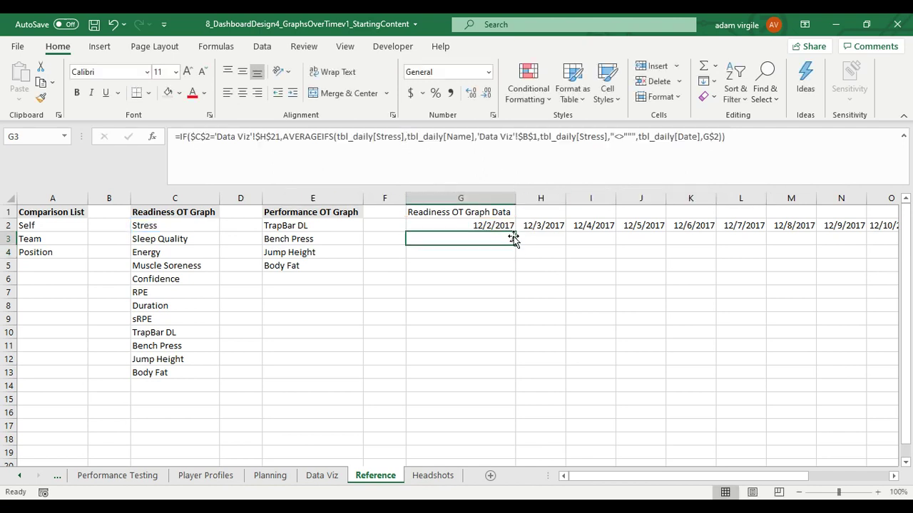
{"action": "left_click", "coordinate": [499, 226]}
{"action": "left_click", "coordinate": [500, 242]}
{"action": "left_click", "coordinate": [322, 475]}
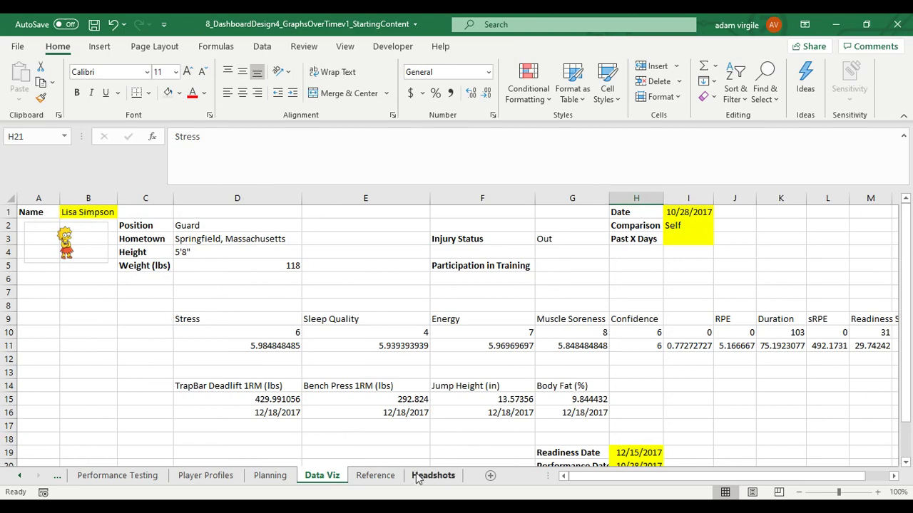
{"action": "left_click", "coordinate": [375, 475]}
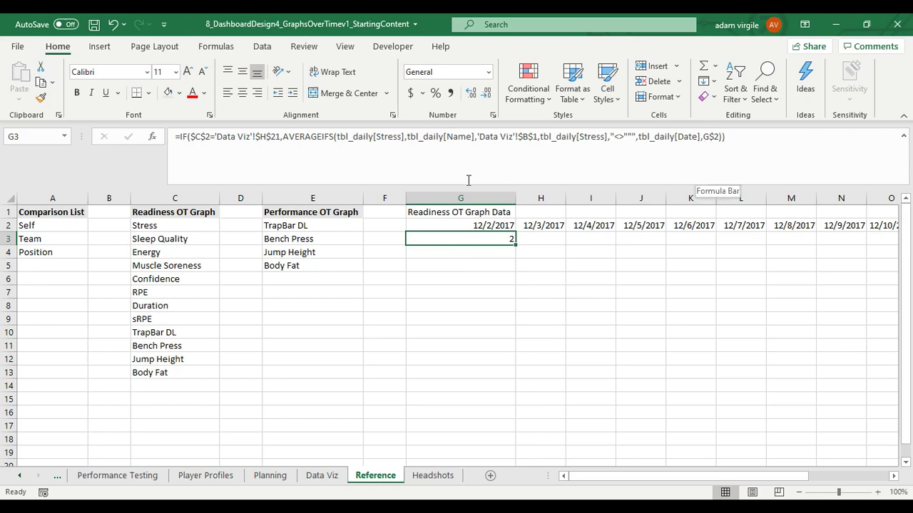
{"action": "left_click", "coordinate": [324, 478]}
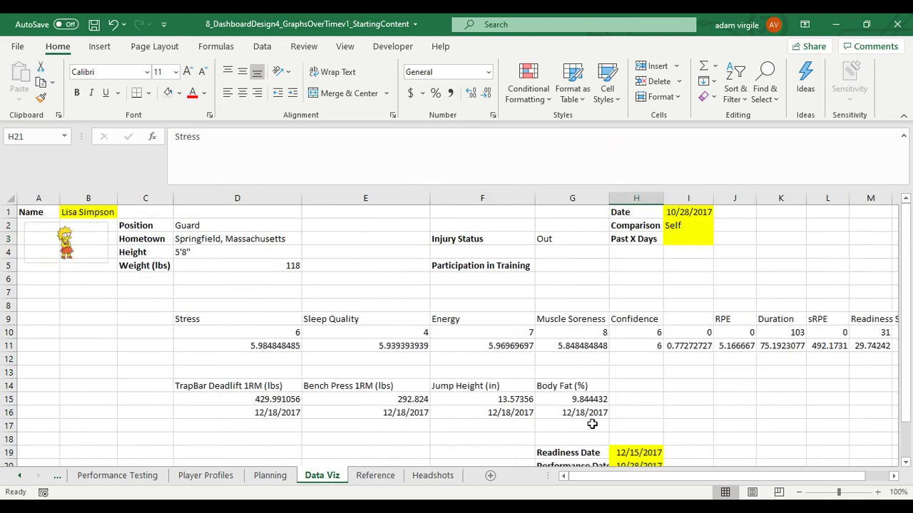
{"action": "scroll", "coordinate": [650, 434], "scroll_direction": "down", "scroll_amount": 1}
{"action": "left_click", "coordinate": [669, 440]}
{"action": "left_click", "coordinate": [650, 374]}
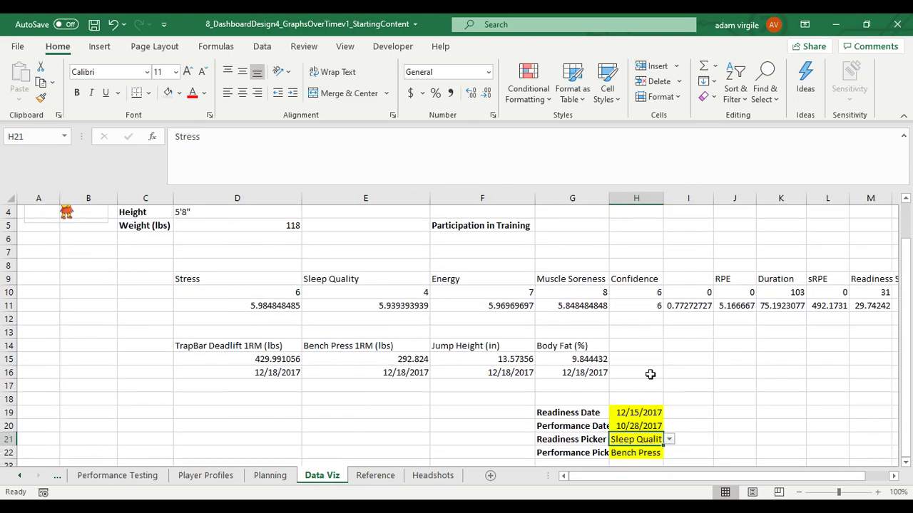
{"action": "left_click", "coordinate": [393, 480]}
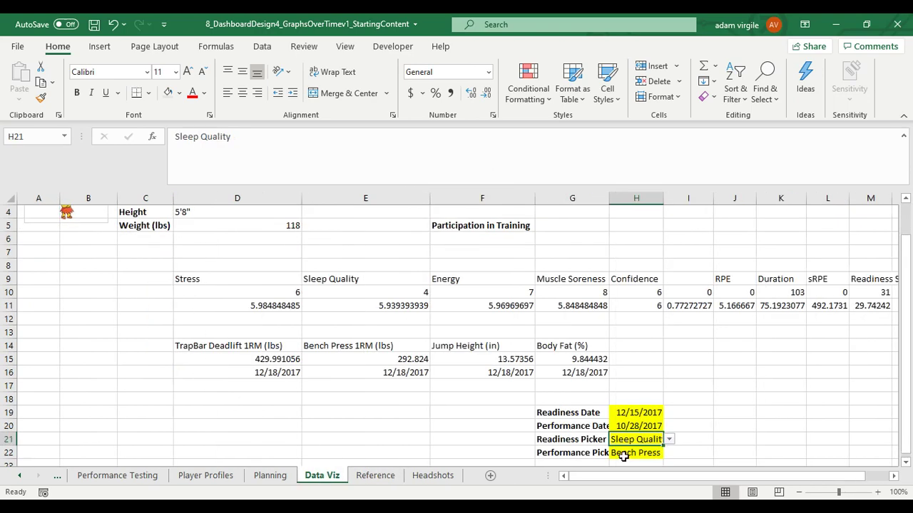
{"action": "left_click", "coordinate": [669, 439]}
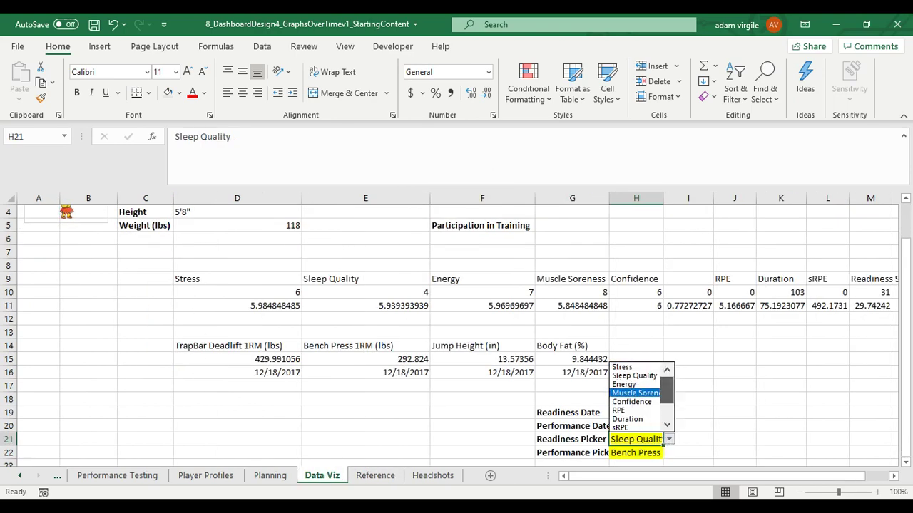
{"action": "left_click", "coordinate": [622, 367]}
{"action": "left_click", "coordinate": [375, 476]}
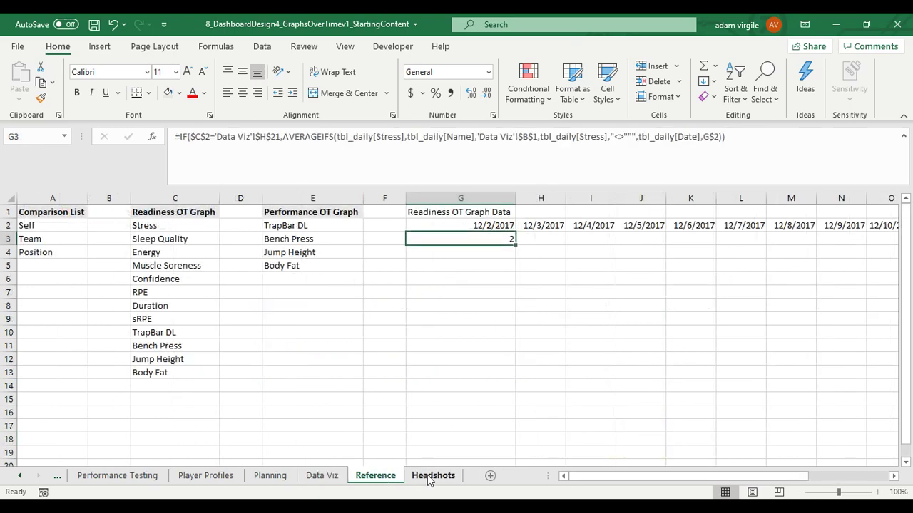
Replace G3's final parenthesis with a comma and paste a copy of the first IF on a new line
{"action": "left_click", "coordinate": [185, 141]}
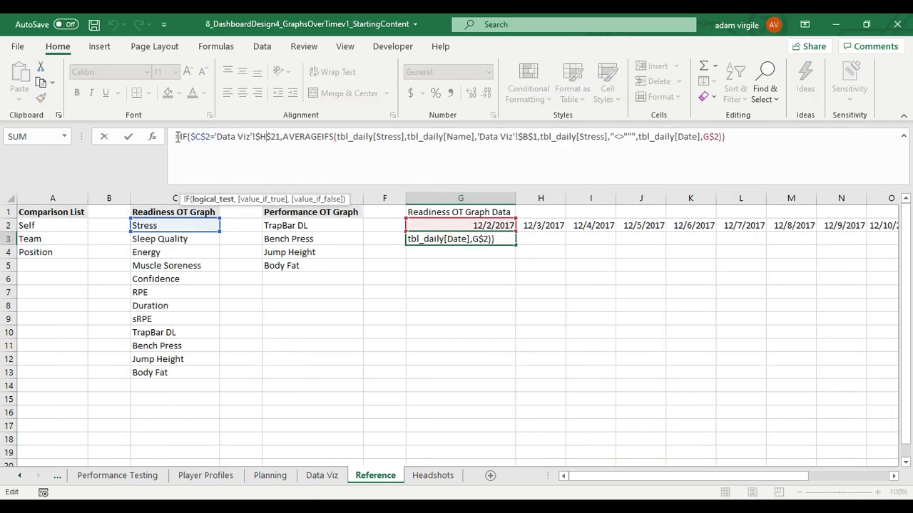
{"action": "left_click_drag", "start_coordinate": [179, 136], "coordinate": [721, 136]}
{"action": "left_click", "coordinate": [726, 136]}
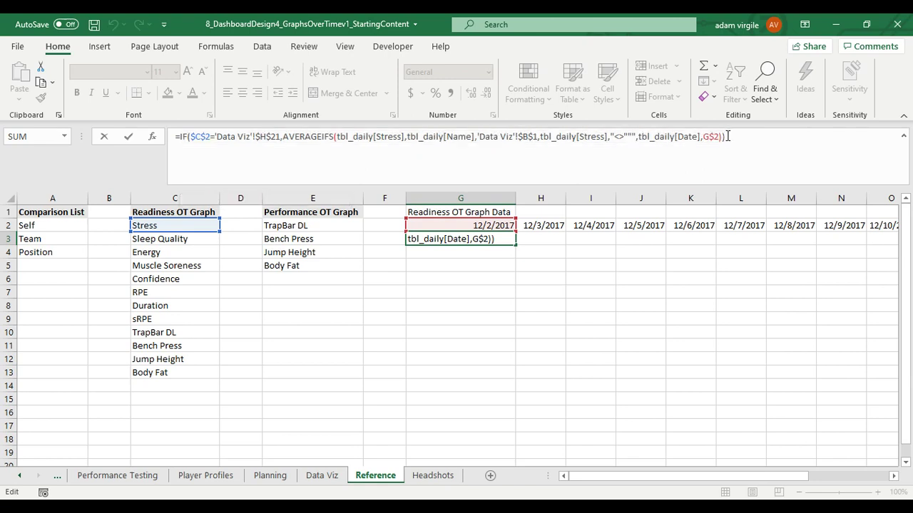
{"action": "key", "text": "BackSpace"}
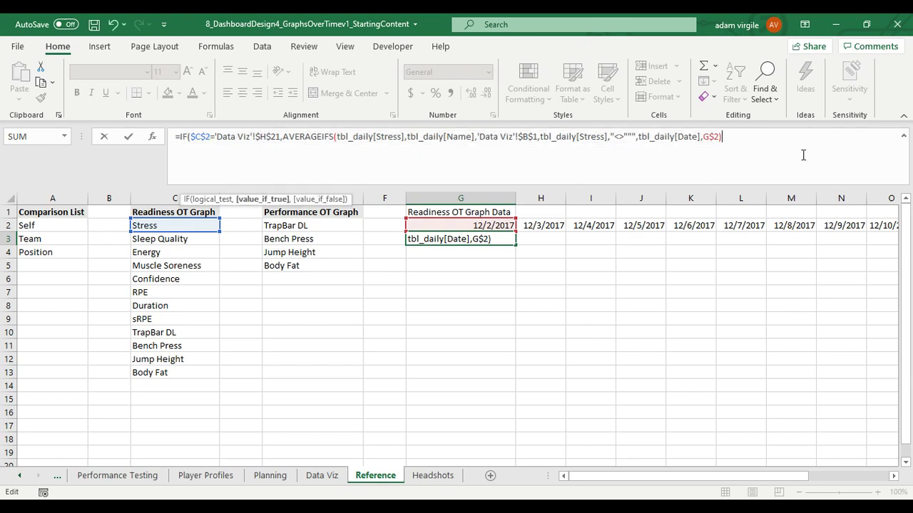
{"action": "type", "text": ","}
{"action": "key", "text": "alt+Return"}
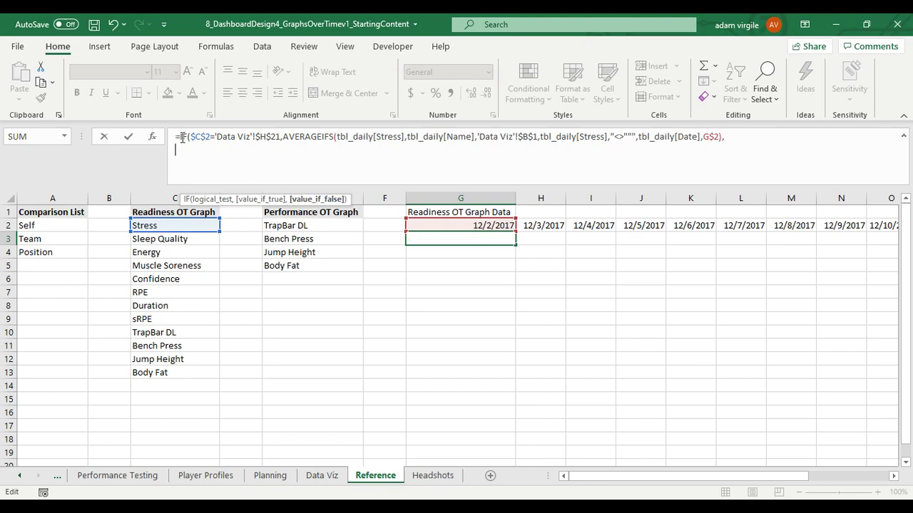
{"action": "left_click_drag", "start_coordinate": [181, 138], "coordinate": [747, 139]}
{"action": "key", "text": "ctrl+c"}
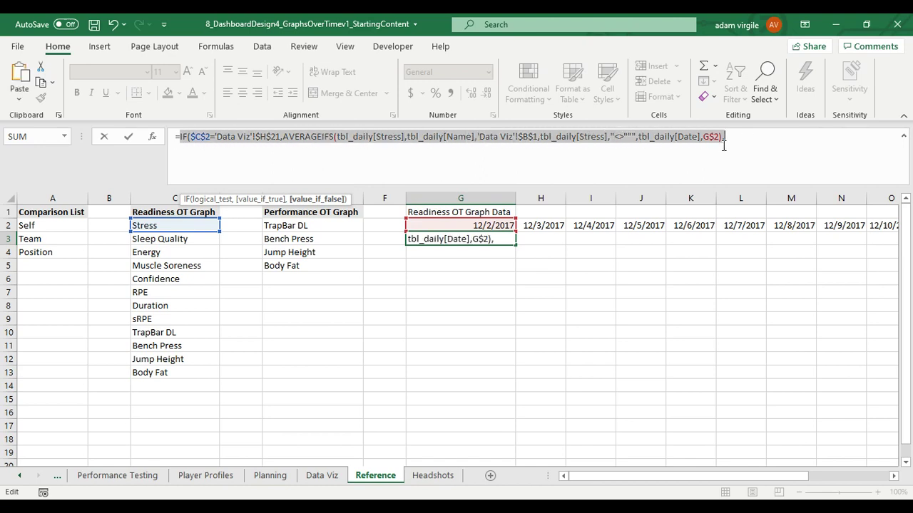
{"action": "left_click", "coordinate": [263, 162]}
{"action": "key", "text": "ctrl+v"}
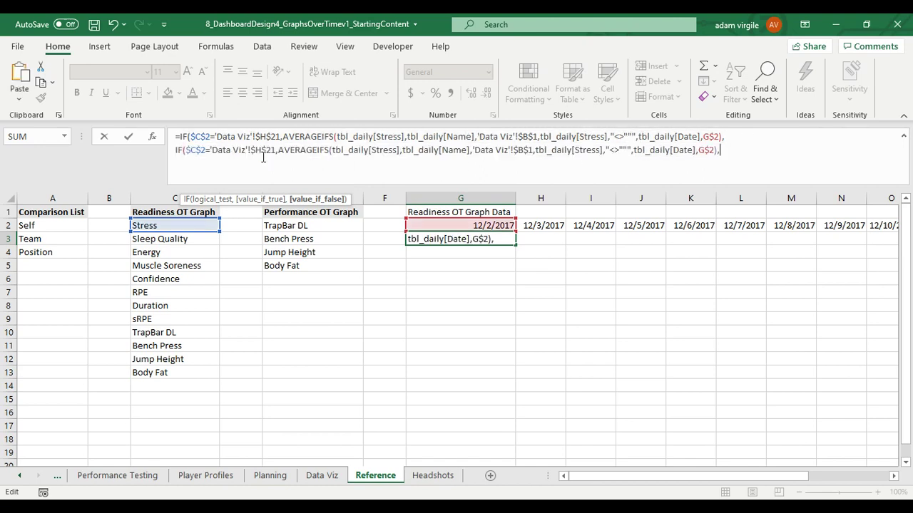
{"action": "left_click", "coordinate": [204, 149]}
Point the second IF at $C$3 and average tbl_daily[Sleep Quality]
{"action": "key", "text": "BackSpace"}
{"action": "type", "text": "3"}
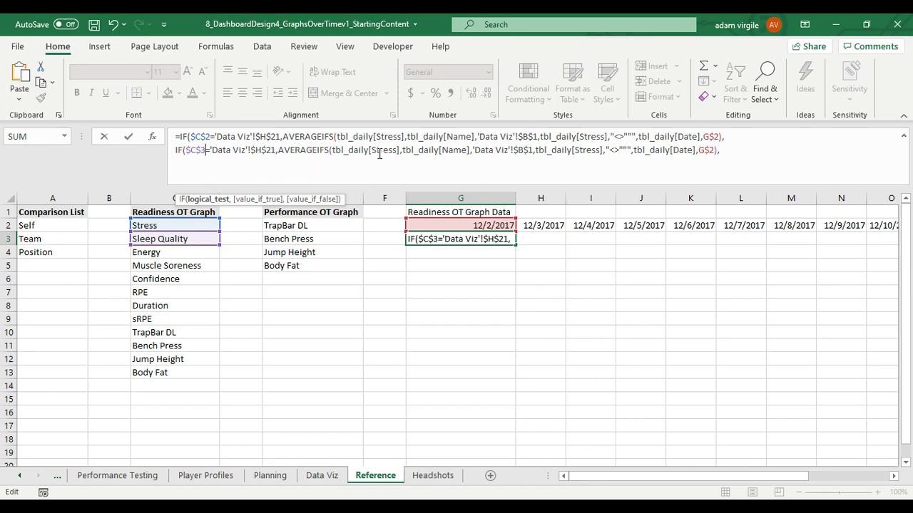
{"action": "left_click_drag", "start_coordinate": [398, 150], "coordinate": [372, 150]}
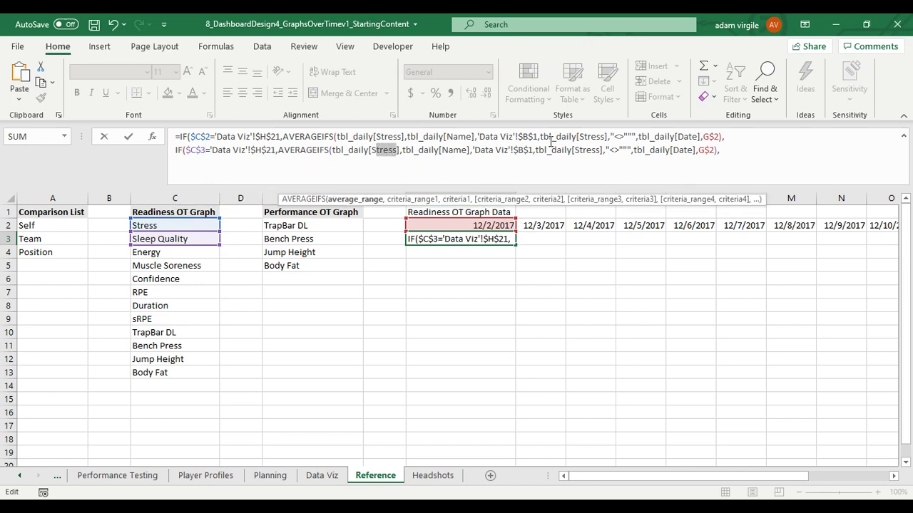
{"action": "key", "text": "BackSpace"}
{"action": "type", "text": "Sle"}
{"action": "key", "text": "Tab"}
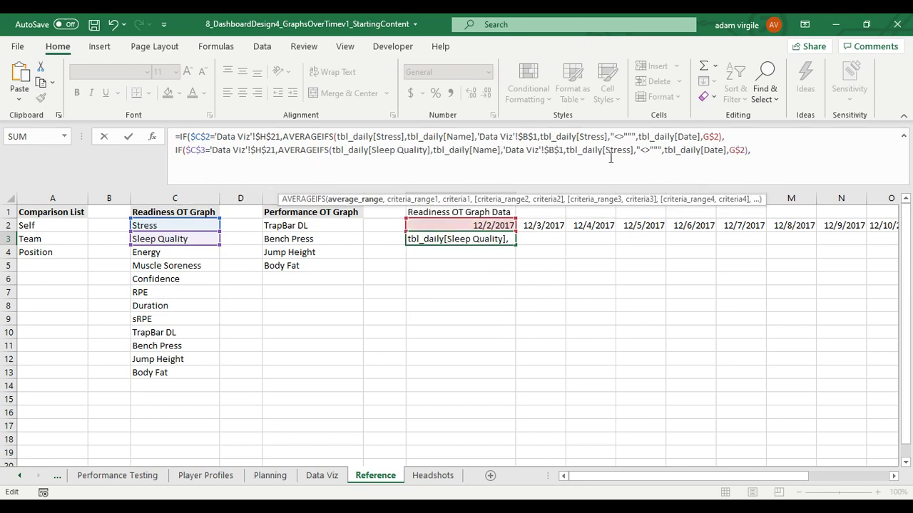
{"action": "left_click", "coordinate": [762, 153]}
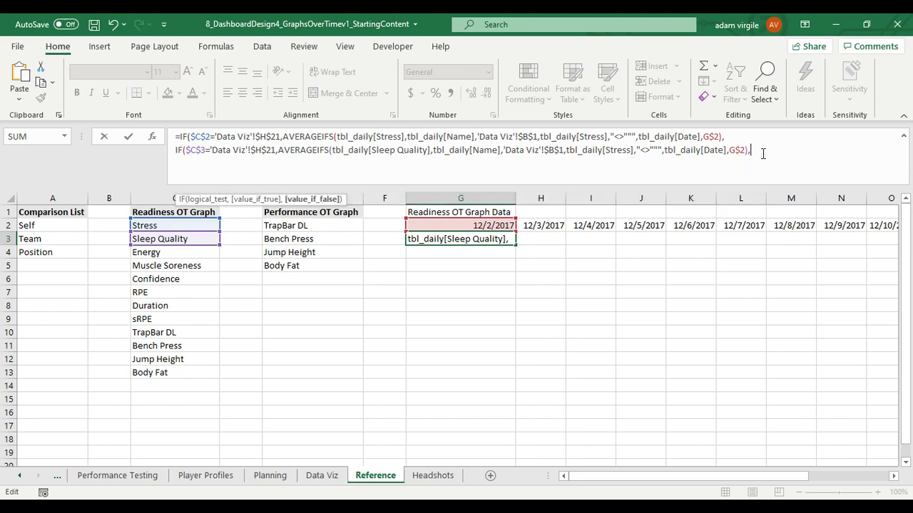
Add a third IF testing $C$4 that averages tbl_daily[Energy], then paste another copy below
{"action": "key", "text": "alt+Return"}
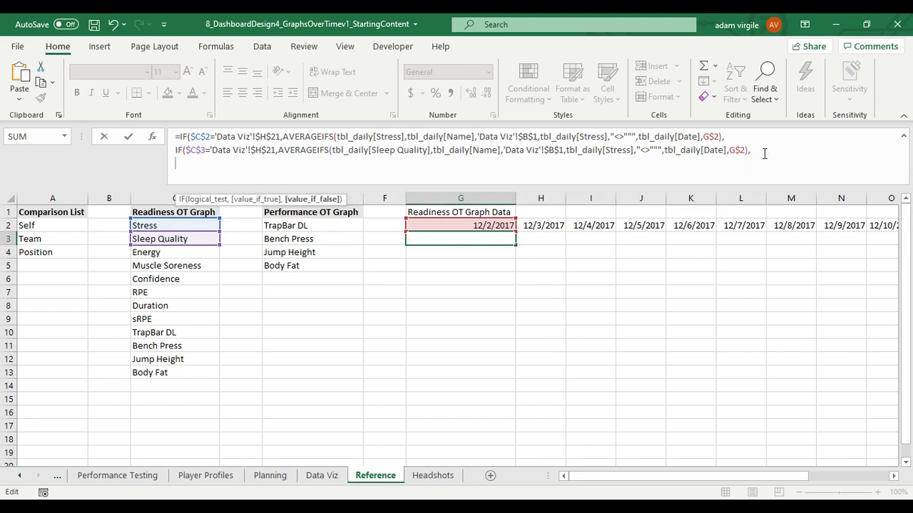
{"action": "key", "text": "ctrl+v"}
{"action": "left_click", "coordinate": [207, 163]}
{"action": "key", "text": "BackSpace"}
{"action": "type", "text": "4"}
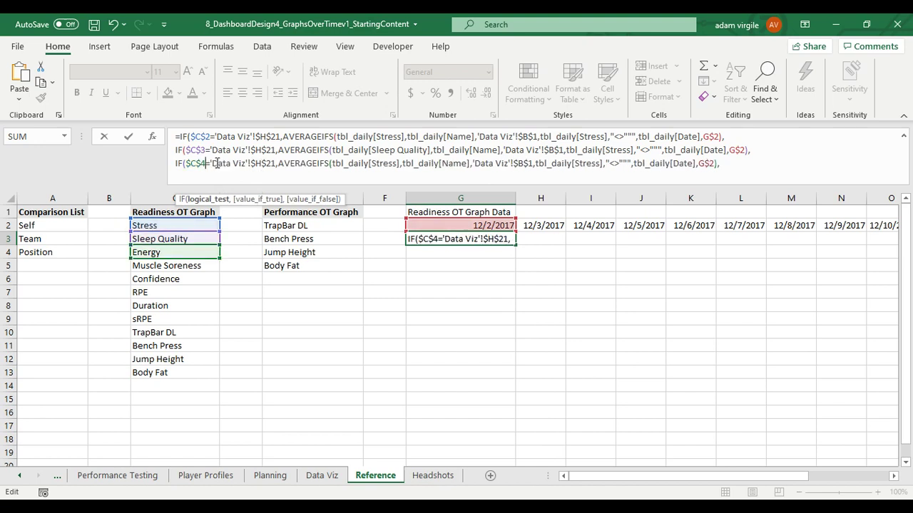
{"action": "left_click", "coordinate": [395, 163]}
{"action": "key", "text": "BackSpace"}
{"action": "key", "text": "BackSpace"}
{"action": "key", "text": "BackSpace"}
{"action": "key", "text": "BackSpace"}
{"action": "key", "text": "BackSpace"}
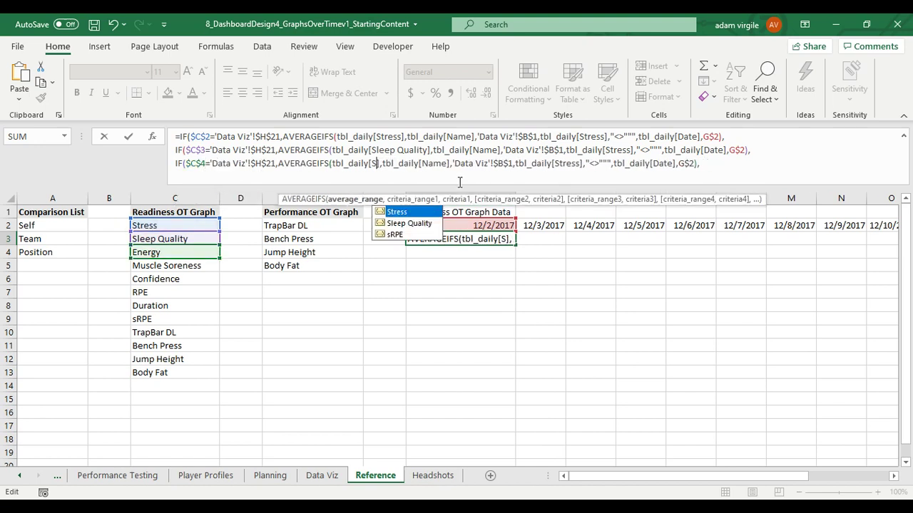
{"action": "key", "text": "BackSpace"}
{"action": "type", "text": "Energy"}
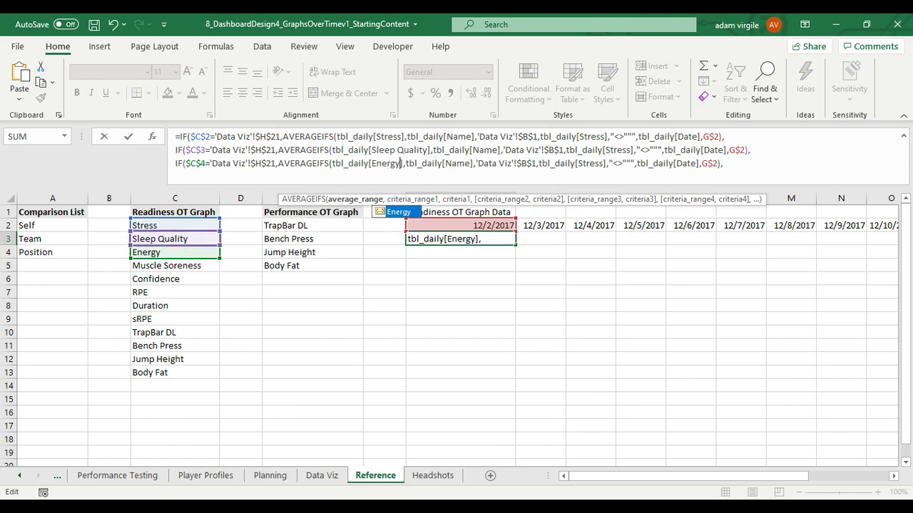
{"action": "left_click", "coordinate": [733, 159]}
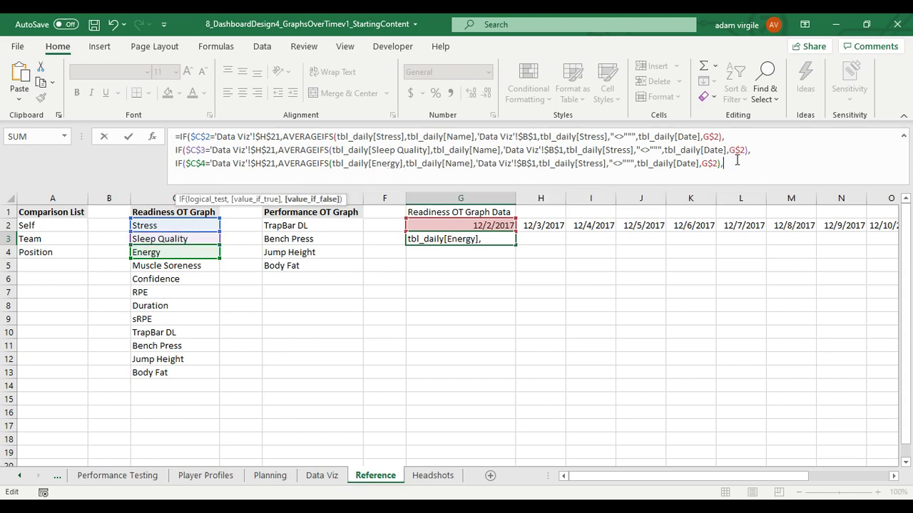
{"action": "key", "text": "alt+Return"}
{"action": "key", "text": "ctrl+v"}
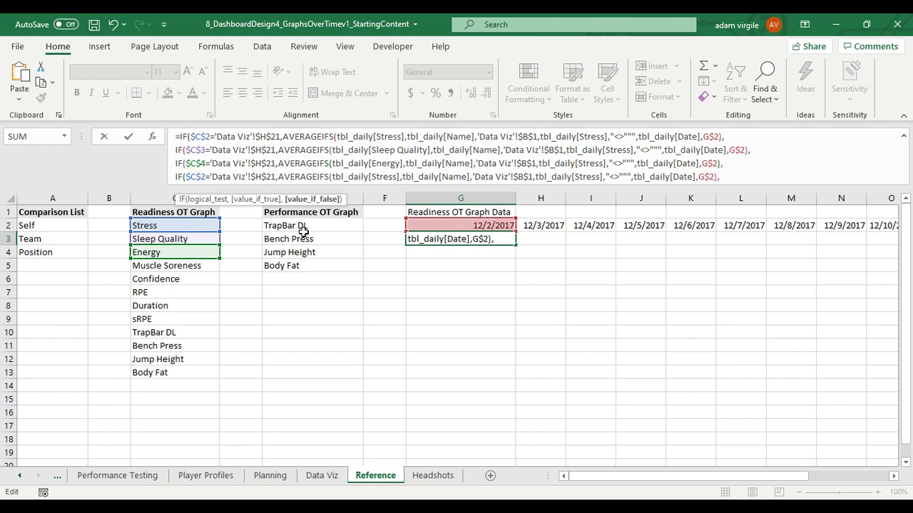
Point the fourth IF at $C$5 and average tbl_daily[Muscle Soreness]
{"action": "left_click", "coordinate": [206, 176]}
{"action": "key", "text": "BackSpace"}
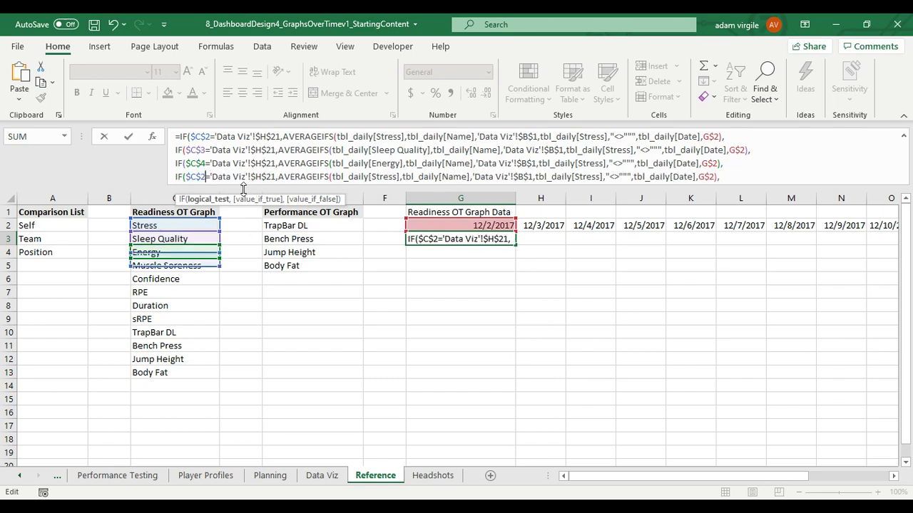
{"action": "type", "text": "5"}
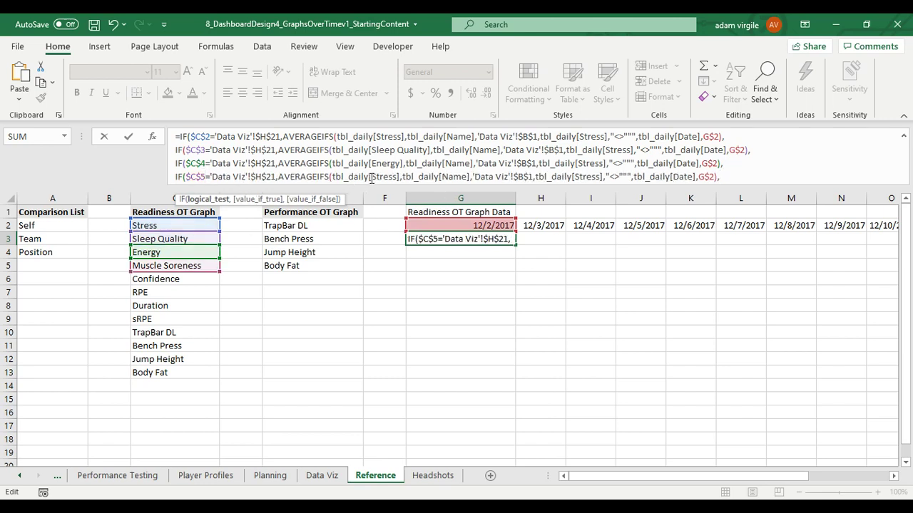
{"action": "left_click_drag", "start_coordinate": [371, 177], "coordinate": [395, 177]}
{"action": "type", "text": "Mu"}
{"action": "key", "text": "Tab"}
{"action": "left_click", "coordinate": [800, 174]}
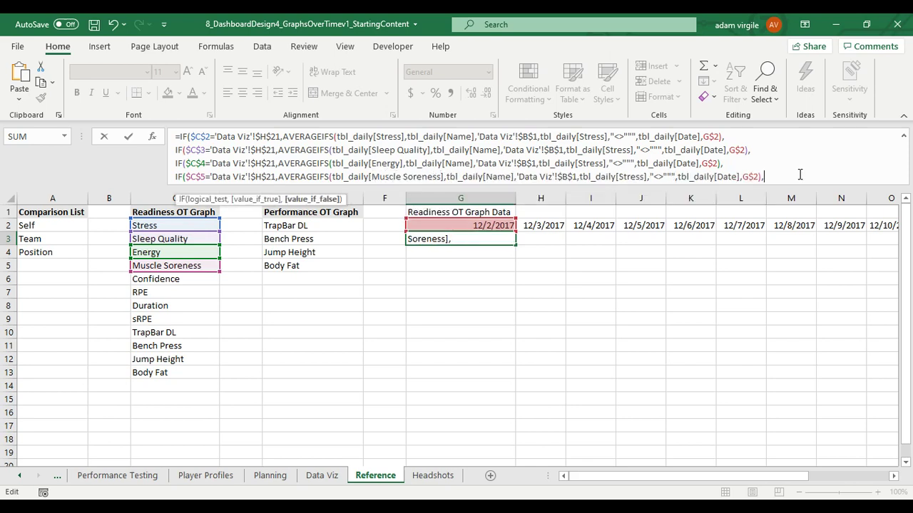
Add a fifth IF testing $C$6 that averages tbl_daily[Confidence]
{"action": "key", "text": "alt+Return"}
{"action": "key", "text": "ctrl+v"}
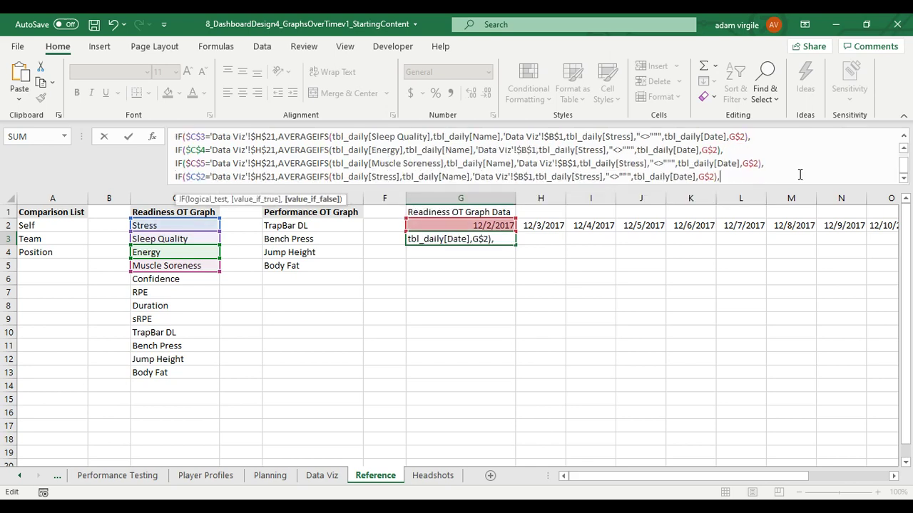
{"action": "left_click", "coordinate": [207, 177]}
{"action": "key", "text": "BackSpace"}
{"action": "type", "text": "6"}
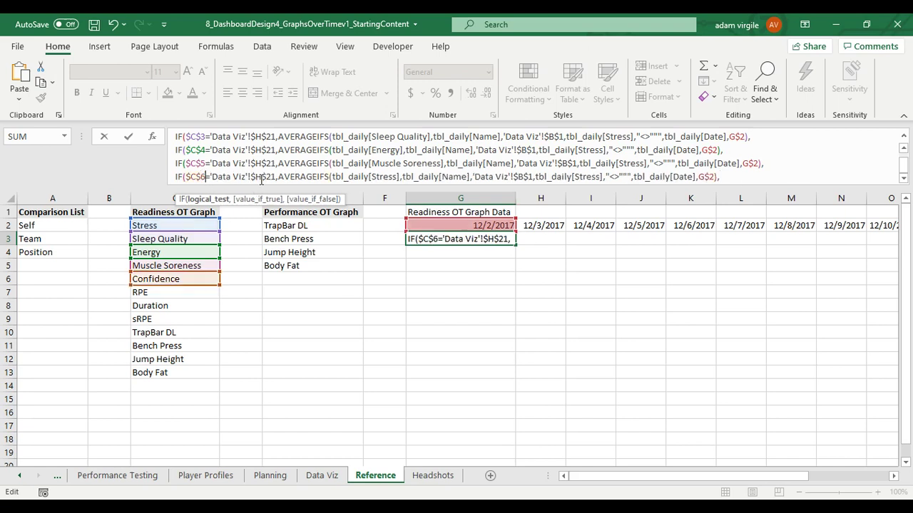
{"action": "left_click", "coordinate": [396, 177]}
{"action": "key", "text": "Delete"}
{"action": "key", "text": "BackSpace"}
{"action": "key", "text": "BackSpace"}
{"action": "key", "text": "BackSpace"}
{"action": "key", "text": "BackSpace"}
{"action": "key", "text": "BackSpace"}
{"action": "type", "text": "Con"}
{"action": "key", "text": "Tab"}
{"action": "left_click", "coordinate": [816, 178]}
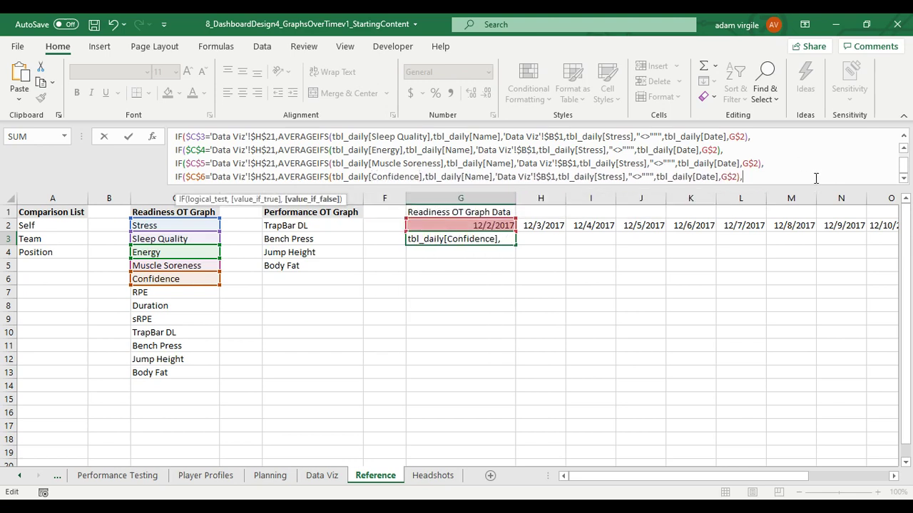
Add a sixth IF testing $C$7 that averages tbl_daily[RPE], then paste another Stress copy
{"action": "key", "text": "ctrl+v"}
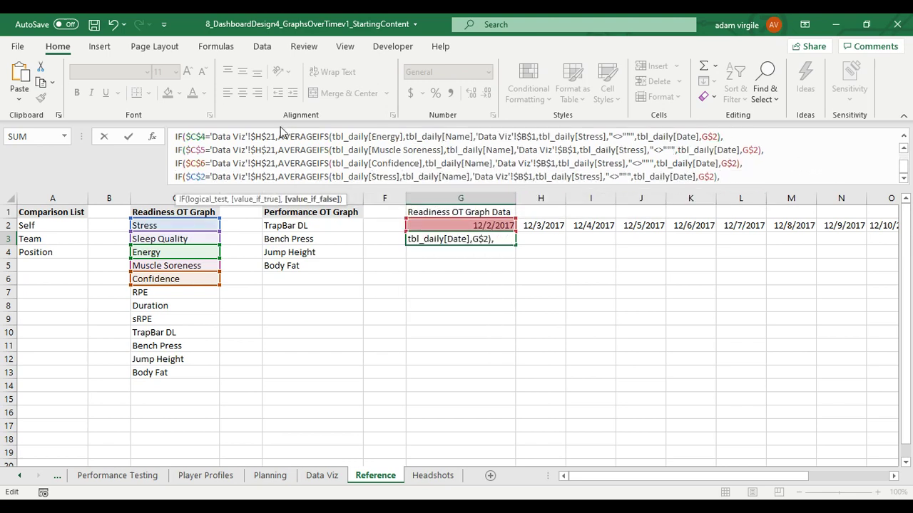
{"action": "left_click", "coordinate": [207, 176]}
{"action": "key", "text": "BackSpace"}
{"action": "type", "text": "6"}
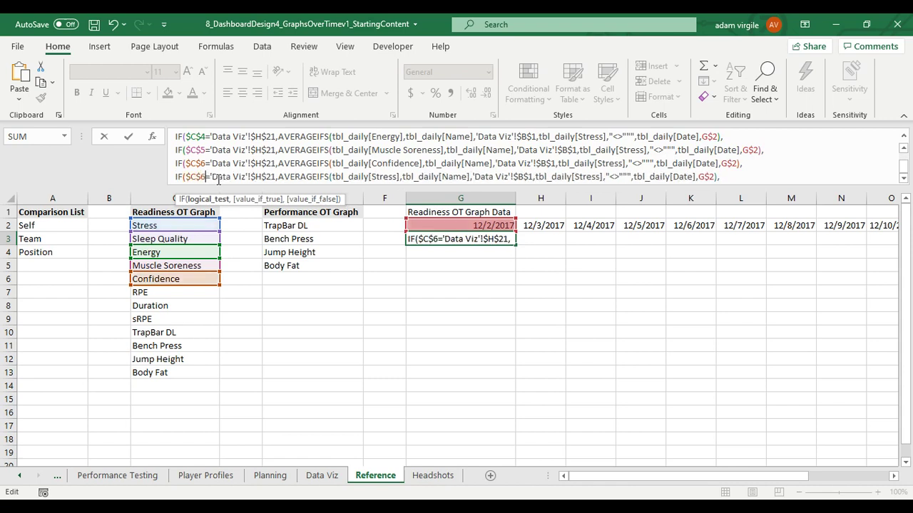
{"action": "key", "text": "BackSpace"}
{"action": "type", "text": "7"}
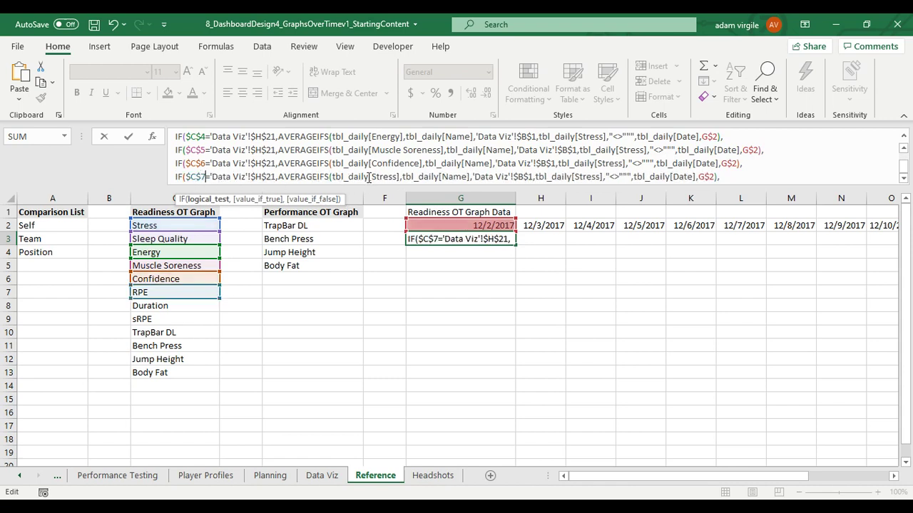
{"action": "left_click", "coordinate": [398, 177]}
{"action": "key", "text": "BackSpace"}
{"action": "key", "text": "BackSpace"}
{"action": "key", "text": "BackSpace"}
{"action": "key", "text": "BackSpace"}
{"action": "key", "text": "BackSpace"}
{"action": "key", "text": "BackSpace"}
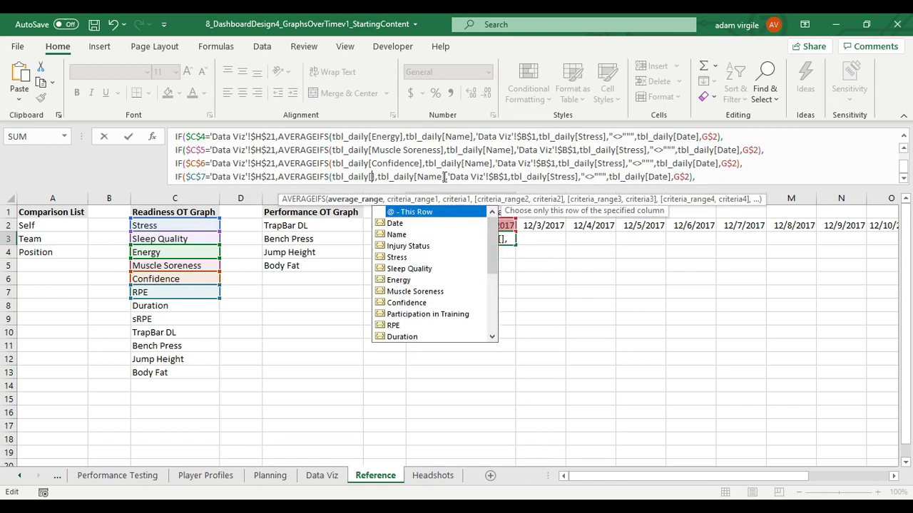
{"action": "type", "text": "RPE"}
{"action": "left_click", "coordinate": [742, 177]}
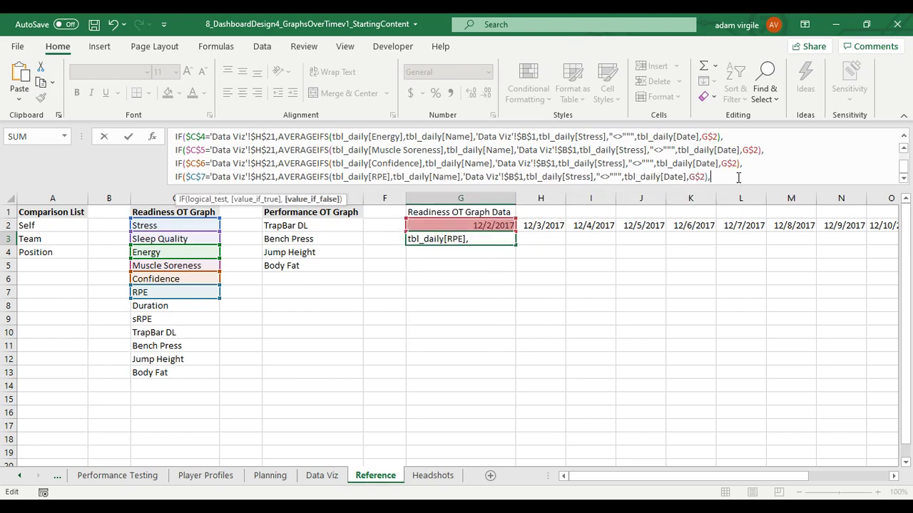
{"action": "key", "text": "alt+Return"}
{"action": "key", "text": "ctrl+v"}
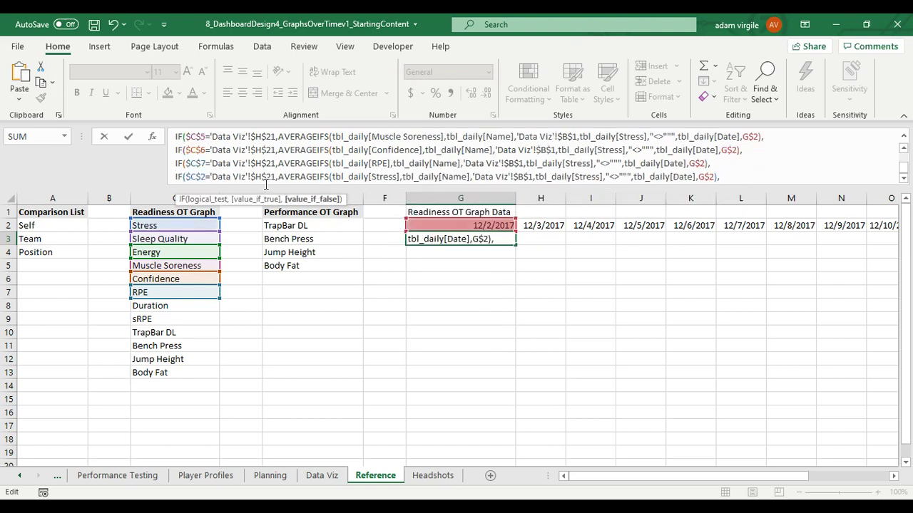
Point the first copied branch at $C$8 and average the Duration column
{"action": "left_click", "coordinate": [206, 177]}
{"action": "key", "text": "BackSpace"}
{"action": "type", "text": "8"}
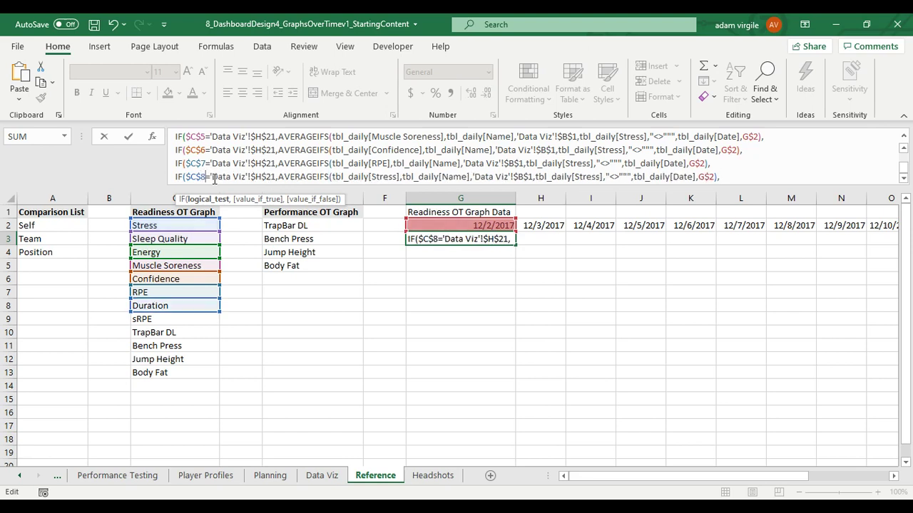
{"action": "left_click", "coordinate": [395, 177]}
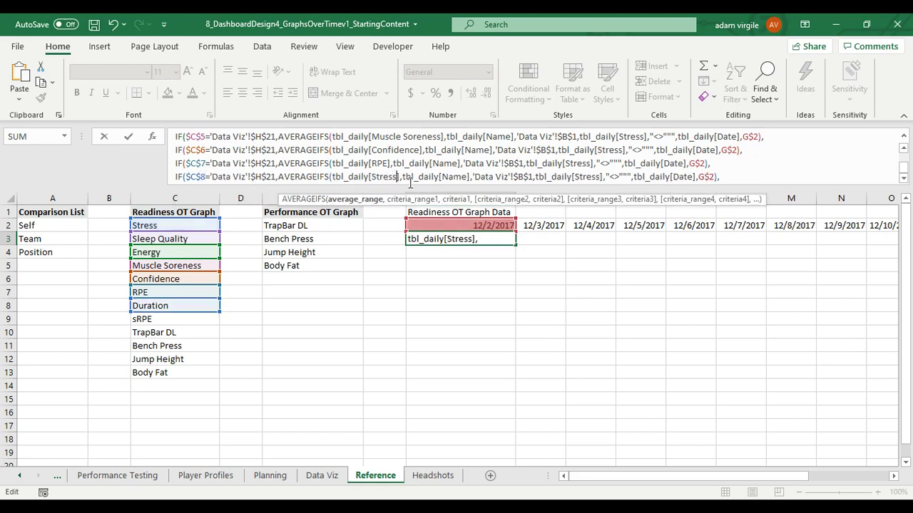
{"action": "key", "text": "BackSpace"}
{"action": "key", "text": "BackSpace"}
{"action": "key", "text": "BackSpace"}
{"action": "key", "text": "BackSpace"}
{"action": "key", "text": "BackSpace"}
{"action": "key", "text": "BackSpace"}
{"action": "type", "text": "Dur"}
{"action": "key", "text": "Tab"}
Add a branch for $C$9 that averages the sRPE column
{"action": "left_click", "coordinate": [787, 178]}
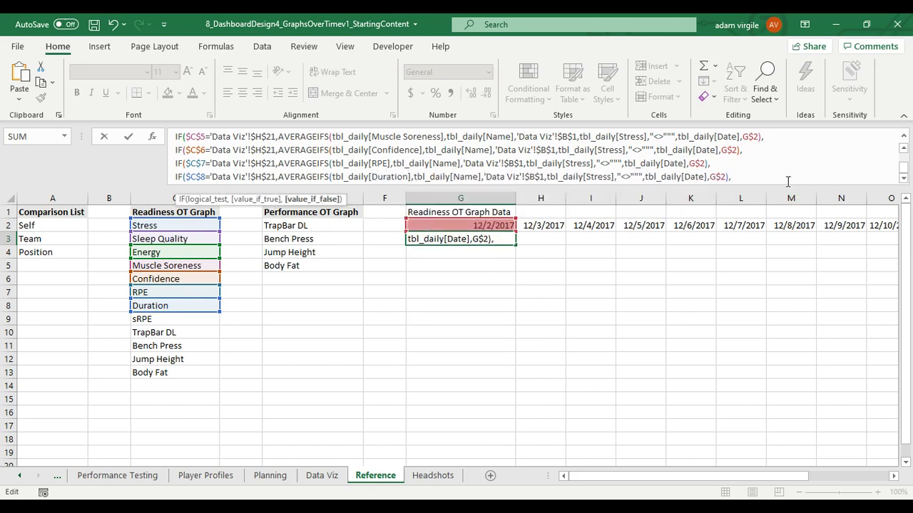
{"action": "key", "text": "alt+Return"}
{"action": "type", "text": "IF($C$2='Data Viz'!$H$21,AVERAGEIFS(tbl_daily[Stress],tbl_daily[Name],'Data Viz'!$B$1,tbl_daily[Stress],\"<>\"\"\",tbl_daily[Date],G$2),"}
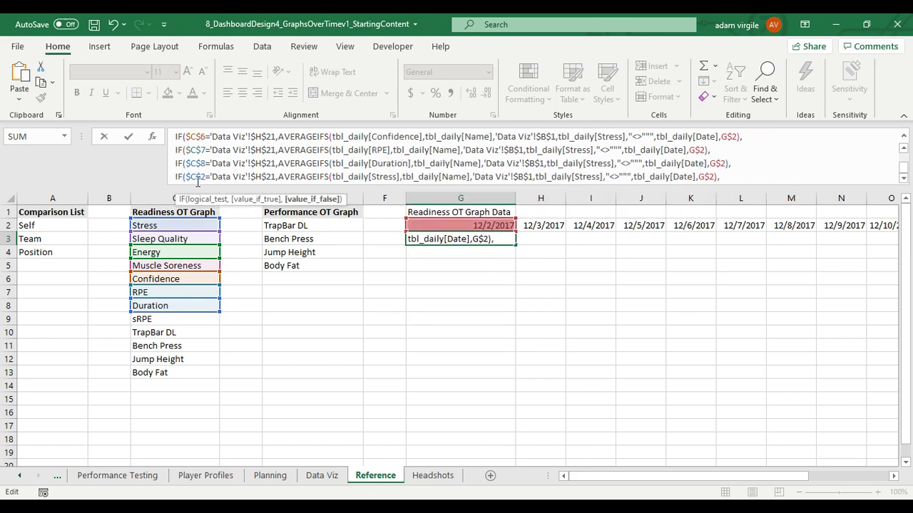
{"action": "left_click", "coordinate": [207, 176]}
{"action": "key", "text": "BackSpace"}
{"action": "type", "text": "9"}
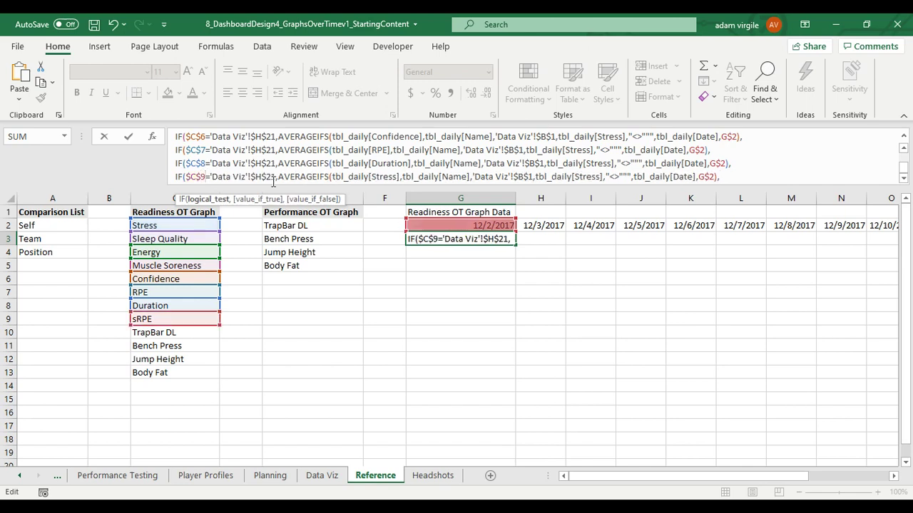
{"action": "left_click", "coordinate": [398, 176]}
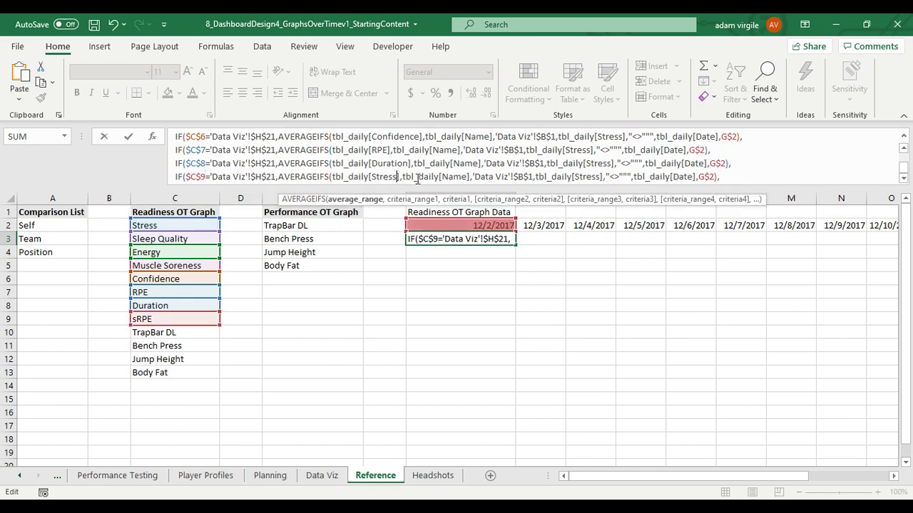
{"action": "key", "text": "BackSpace"}
{"action": "key", "text": "BackSpace"}
{"action": "key", "text": "BackSpace"}
{"action": "key", "text": "BackSpace"}
{"action": "key", "text": "BackSpace"}
{"action": "key", "text": "BackSpace"}
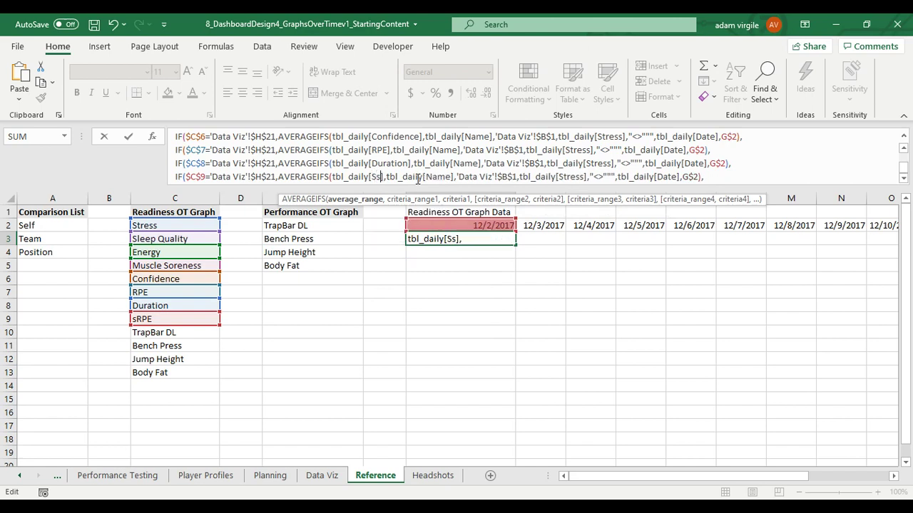
{"action": "key", "text": "Down"}
{"action": "key", "text": "Down"}
{"action": "key", "text": "Tab"}
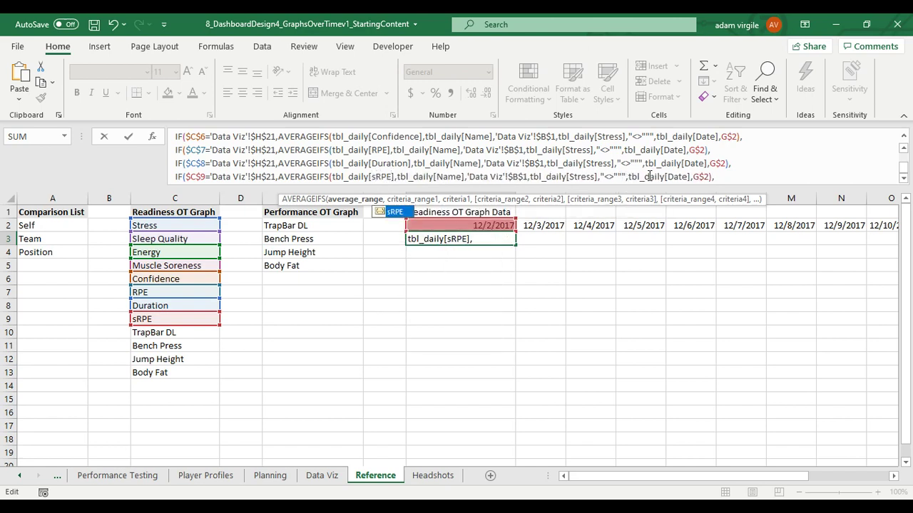
Add a branch for $C$10 that averages TrapBar Deadlift 1RM (lbs)
{"action": "left_click", "coordinate": [735, 185]}
{"action": "key", "text": "alt+Return"}
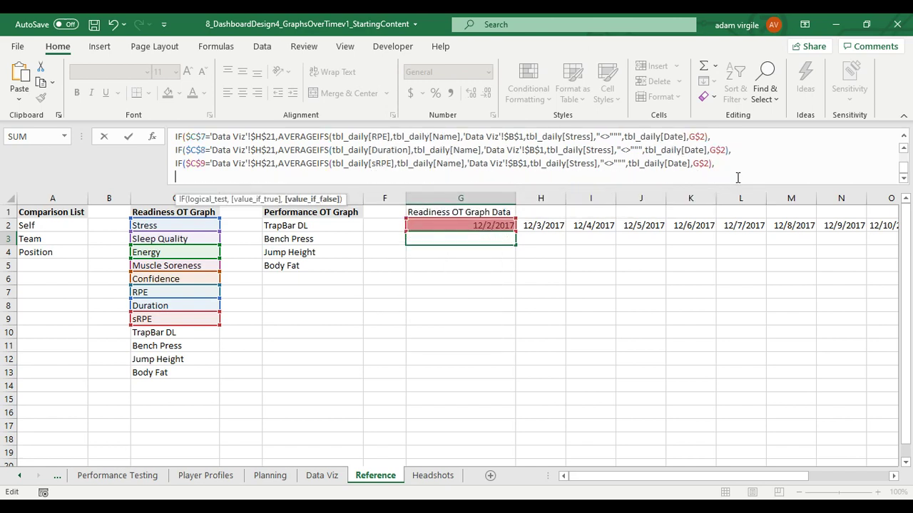
{"action": "type", "text": "IF($C$2='Data Viz'!$H$21,AVERAGEIFS(tbl_daily[Stress],tbl_daily[Name],'Data Viz'!$B$1,tbl_daily[Stress],\"<>\"\"\",tbl_daily[Date],G$2),"}
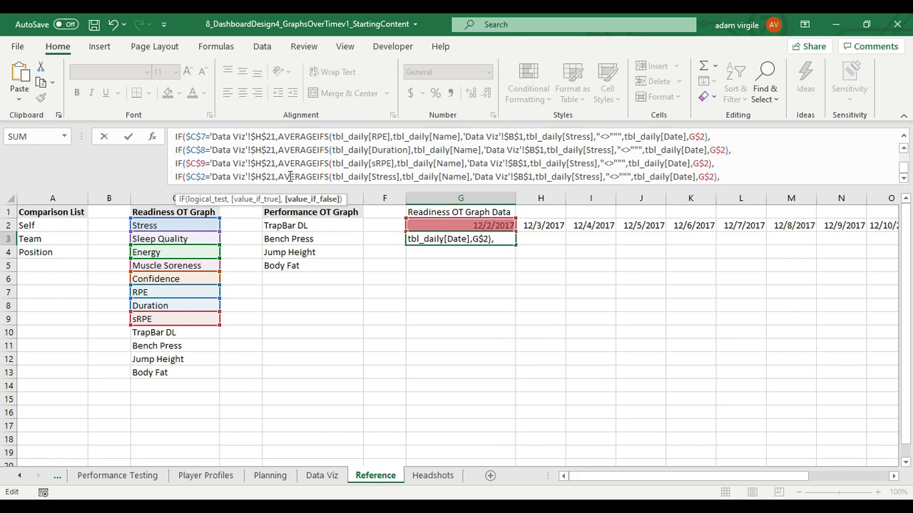
{"action": "left_click", "coordinate": [205, 176]}
{"action": "key", "text": "BackSpace"}
{"action": "type", "text": "10"}
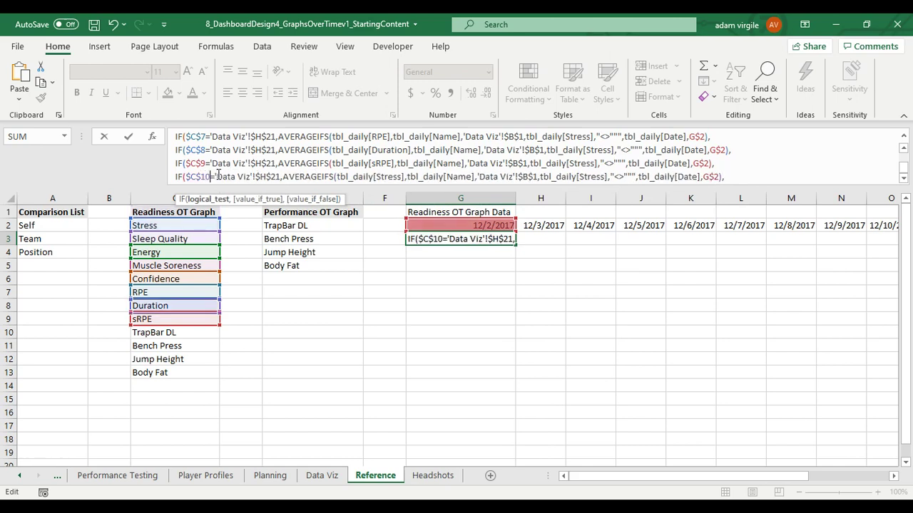
{"action": "left_click", "coordinate": [400, 178]}
{"action": "key", "text": "BackSpace"}
{"action": "key", "text": "BackSpace"}
{"action": "key", "text": "BackSpace"}
{"action": "key", "text": "BackSpace"}
{"action": "key", "text": "BackSpace"}
{"action": "key", "text": "BackSpace"}
{"action": "type", "text": "Tr"}
{"action": "key", "text": "Tab"}
{"action": "type", "text": "]"}
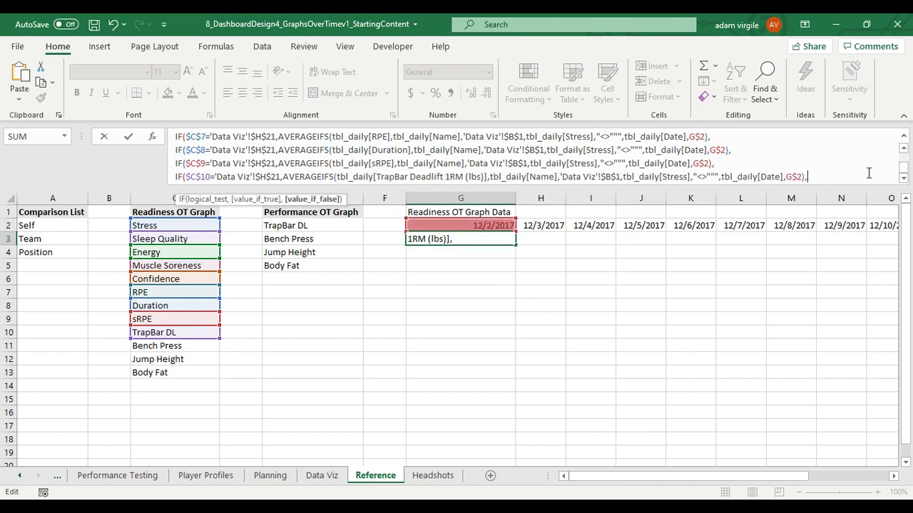
Add a branch for $C$11 that averages Bench Press 1RM (lbs)
{"action": "key", "text": "End"}
{"action": "key", "text": "alt+Return"}
{"action": "type", "text": "IF($C$2='Data Viz'!$H$21,AVERAGEIFS(tbl_daily[Stress],tbl_daily[Name],'Data Viz'!$B$1,tbl_daily[Stress],\"<>\"\"\",tbl_daily[Date],G$2),"}
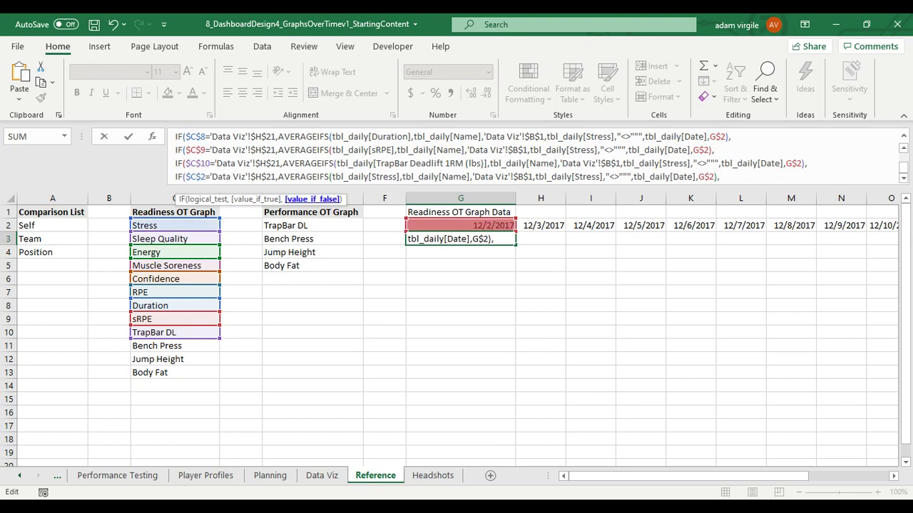
{"action": "left_click", "coordinate": [208, 177]}
{"action": "key", "text": "BackSpace"}
{"action": "type", "text": "11"}
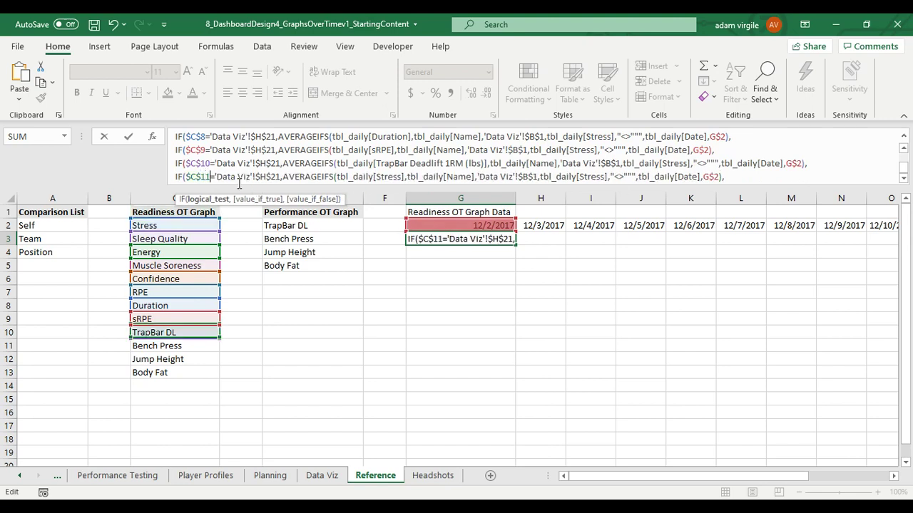
{"action": "double_click", "coordinate": [379, 177]}
{"action": "type", "text": "Be"}
{"action": "key", "text": "Tab"}
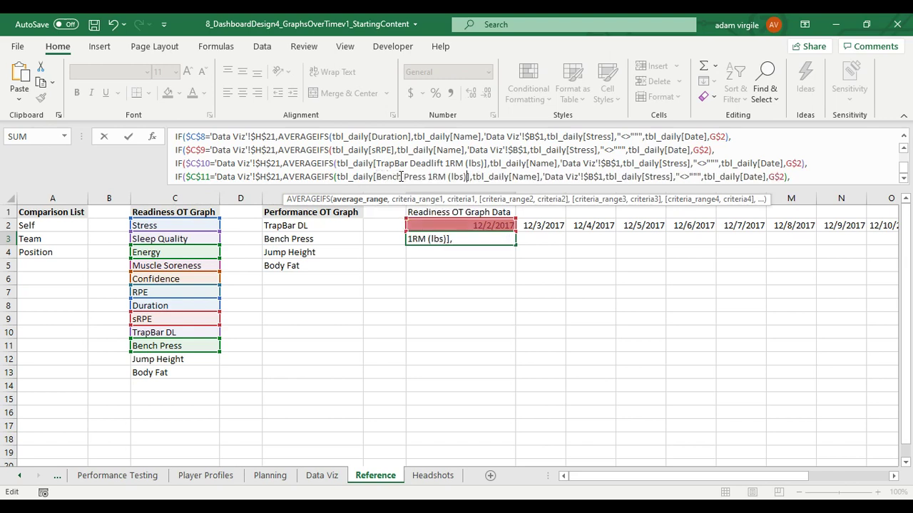
Add a branch for $C$12 that averages Jump Height (in)
{"action": "left_click", "coordinate": [799, 176]}
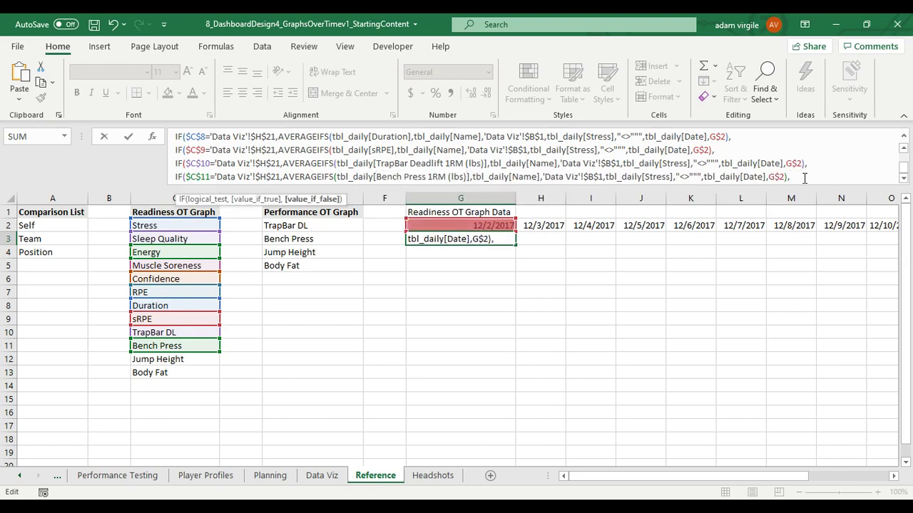
{"action": "key", "text": "alt+Return"}
{"action": "type", "text": "IF($C$2='Data Viz'!$H$21,AVERAGEIFS(tbl_daily[Stress],tbl_daily[Name],'Data Viz'!$B$1,tbl_daily[Stress],\"<>\"\"\",tbl_daily[Date],G$2),"}
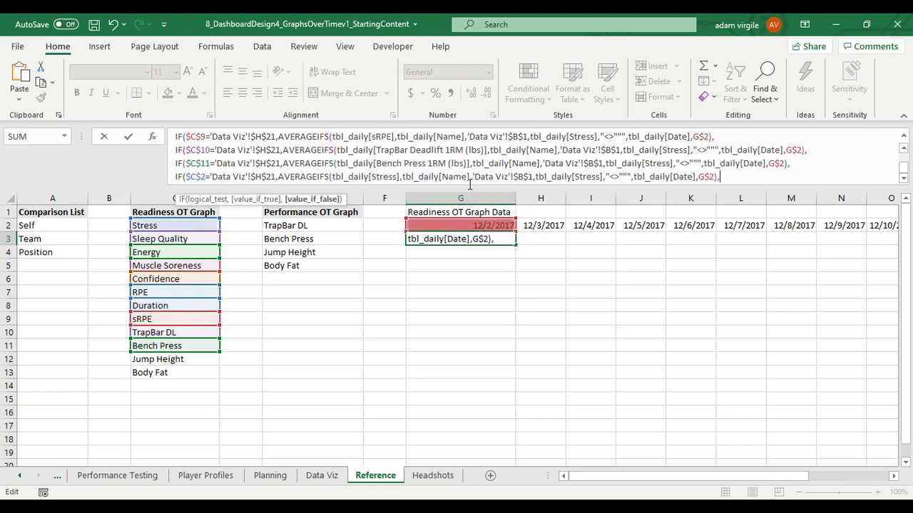
{"action": "left_click", "coordinate": [202, 176]}
{"action": "type", "text": "1"}
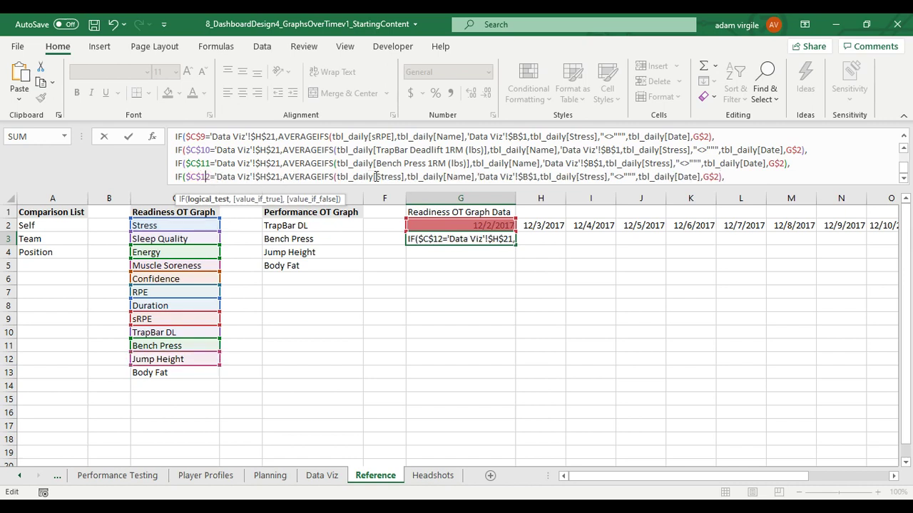
{"action": "left_click_drag", "start_coordinate": [376, 177], "coordinate": [402, 178]}
{"action": "type", "text": "Ju"}
{"action": "key", "text": "Tab"}
Add a final branch for $C$13 that averages Body Fat (%)
{"action": "left_click", "coordinate": [796, 180]}
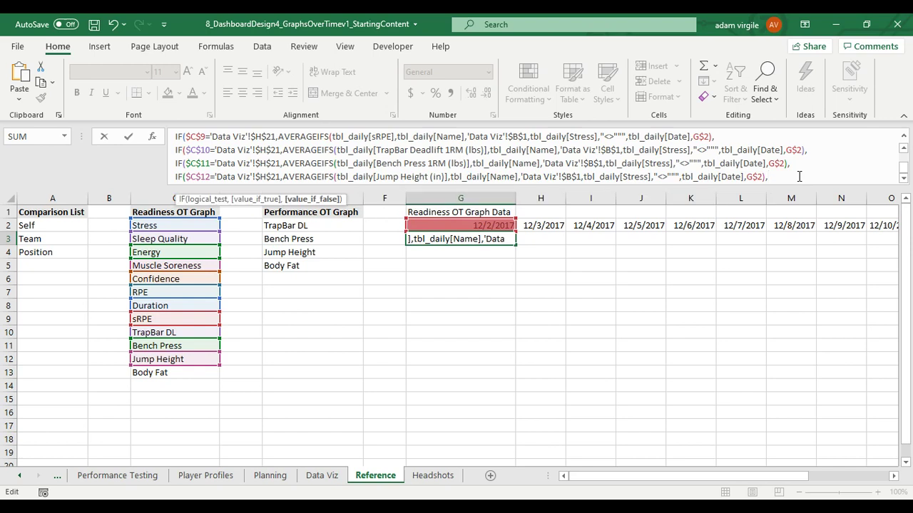
{"action": "key", "text": "alt+Return"}
{"action": "type", "text": "IF($C$2='Data Viz'!$H$21,AVERAGEIFS(tbl_daily[Stress],tbl_daily[Name],'Data Viz'!$B$1,tbl_daily[Stress],\"<>\"\"\",tbl_daily[Date],G$2),"}
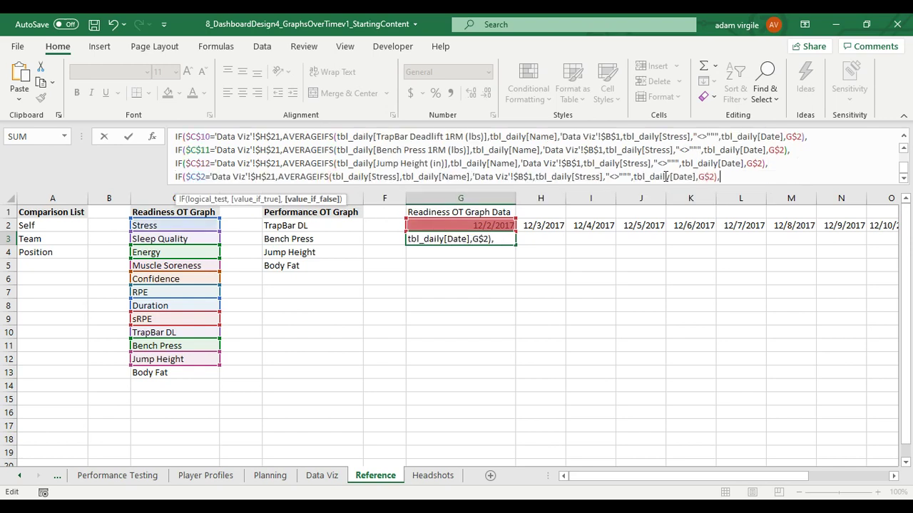
{"action": "left_click", "coordinate": [214, 177]}
{"action": "type", "text": "13"}
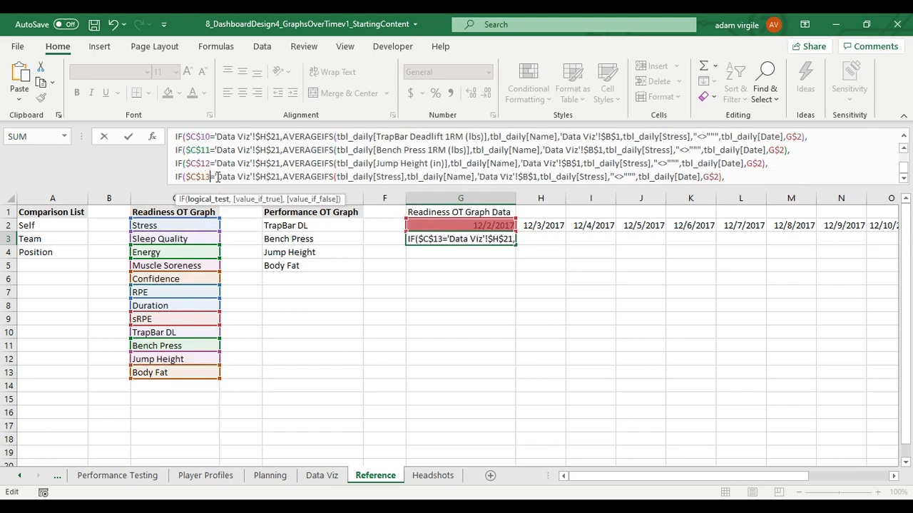
{"action": "left_click", "coordinate": [403, 179]}
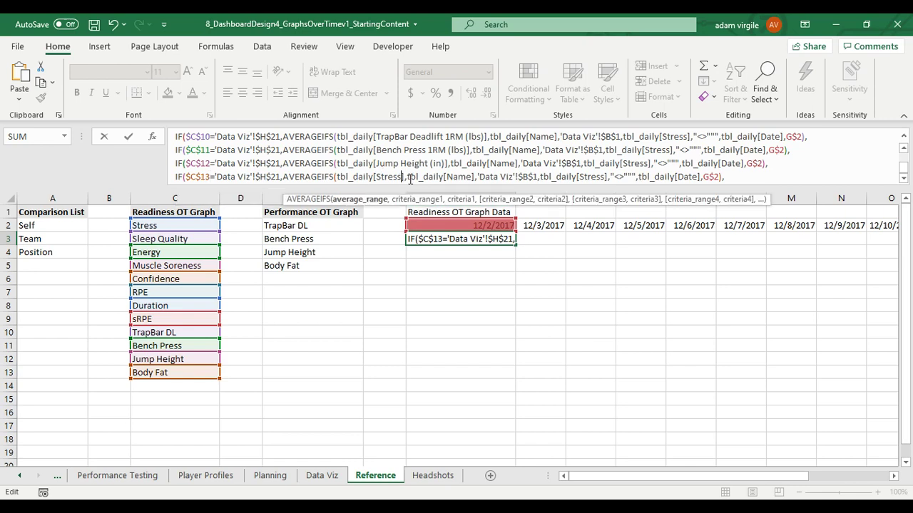
{"action": "key", "text": "BackSpace"}
{"action": "key", "text": "BackSpace"}
{"action": "key", "text": "BackSpace"}
{"action": "key", "text": "BackSpace"}
{"action": "key", "text": "BackSpace"}
{"action": "key", "text": "BackSpace"}
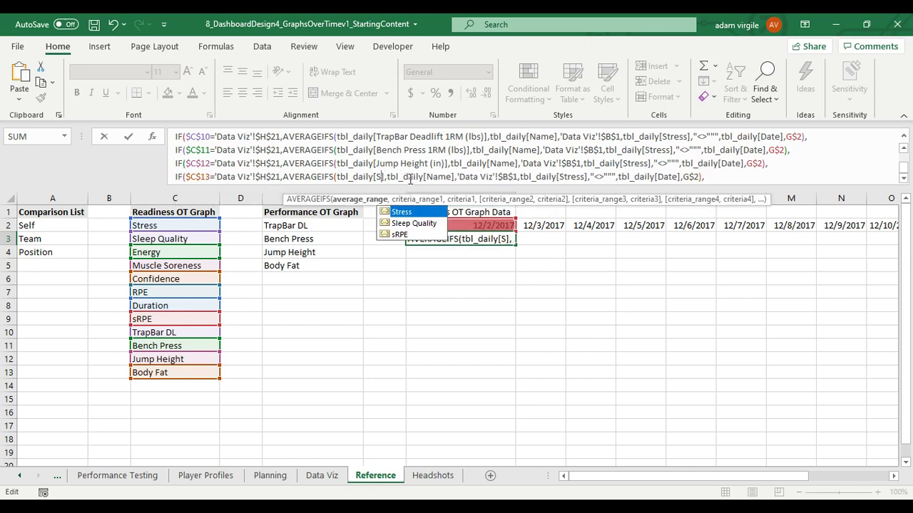
{"action": "type", "text": "Body"}
{"action": "key", "text": "Tab"}
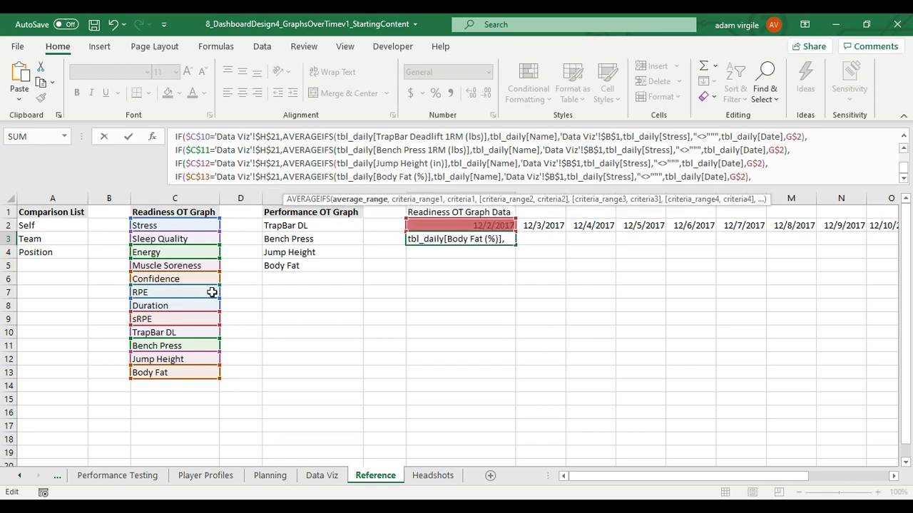
Close the nested IFs, wrap G3's formula in IFERROR with a "" fallback, and commit it
{"action": "left_click", "coordinate": [766, 178]}
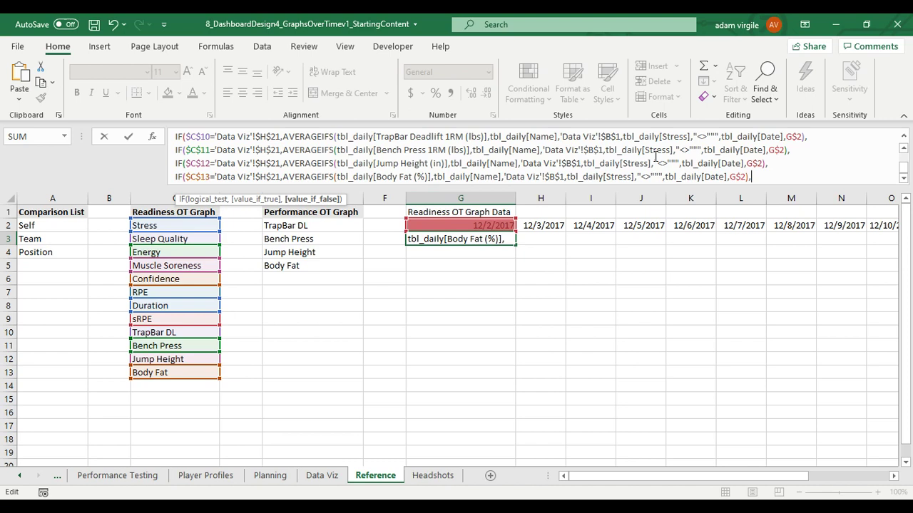
{"action": "key", "text": "BackSpace"}
{"action": "type", "text": ")))"}
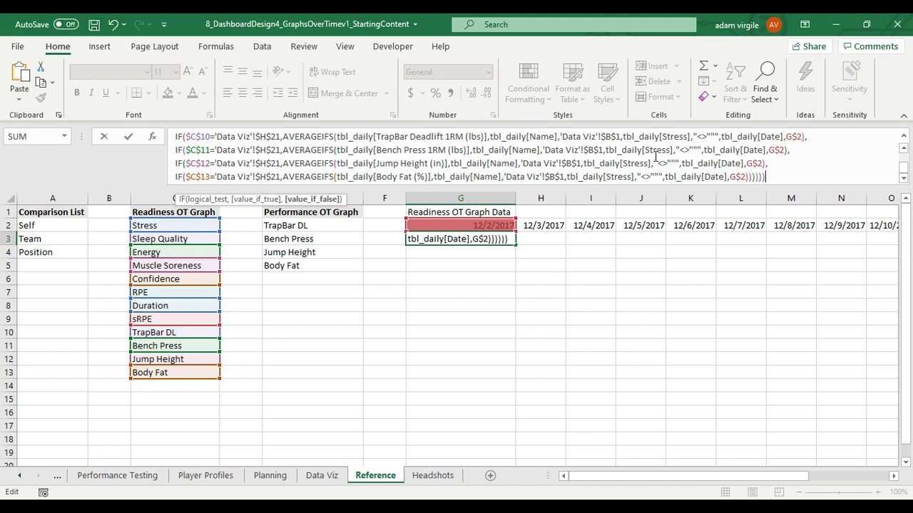
{"action": "type", "text": ")))))"}
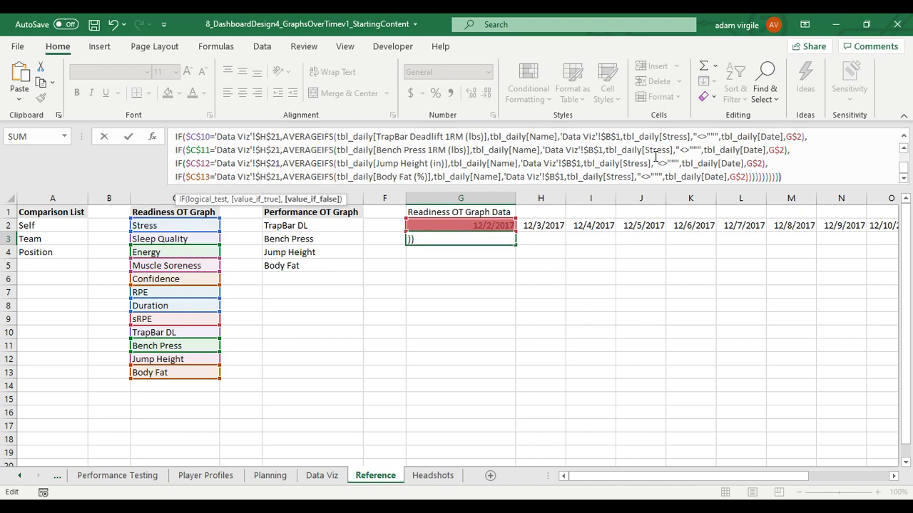
{"action": "type", "text": "))))"}
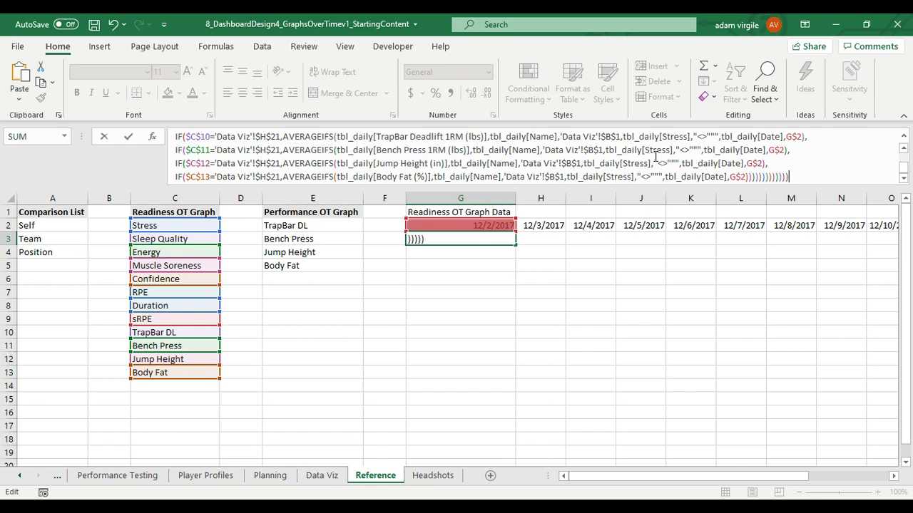
{"action": "scroll", "coordinate": [542, 157], "scroll_direction": "up", "scroll_amount": 4}
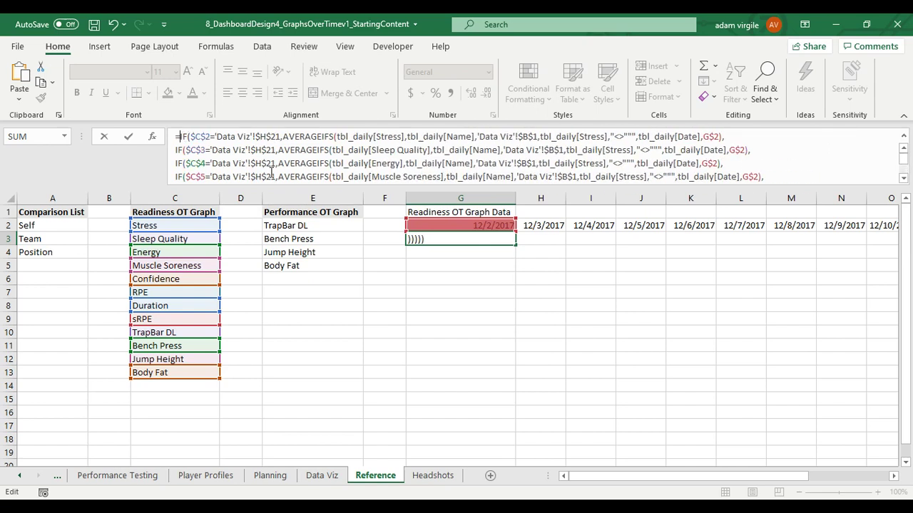
{"action": "key", "text": "ctrl+Home"}
{"action": "key", "text": "Right"}
{"action": "type", "text": "IFERROR("}
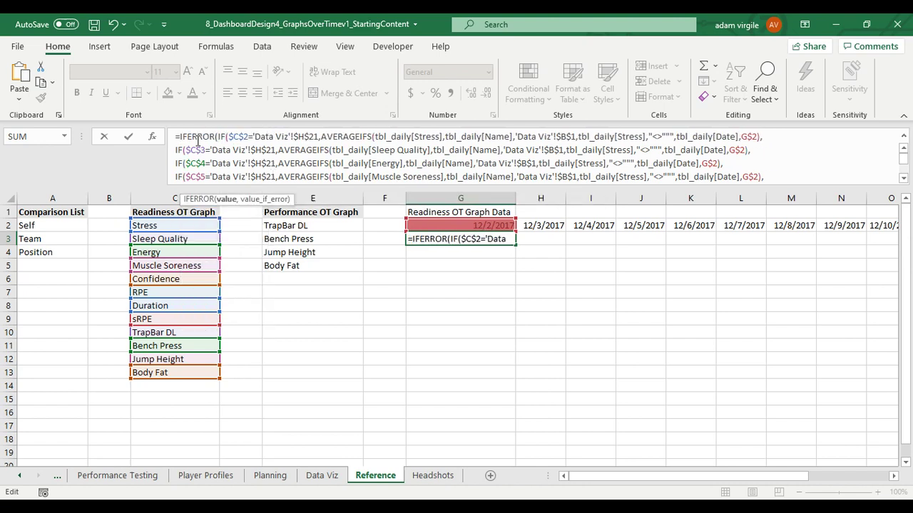
{"action": "scroll", "coordinate": [328, 155], "scroll_direction": "down", "scroll_amount": 4}
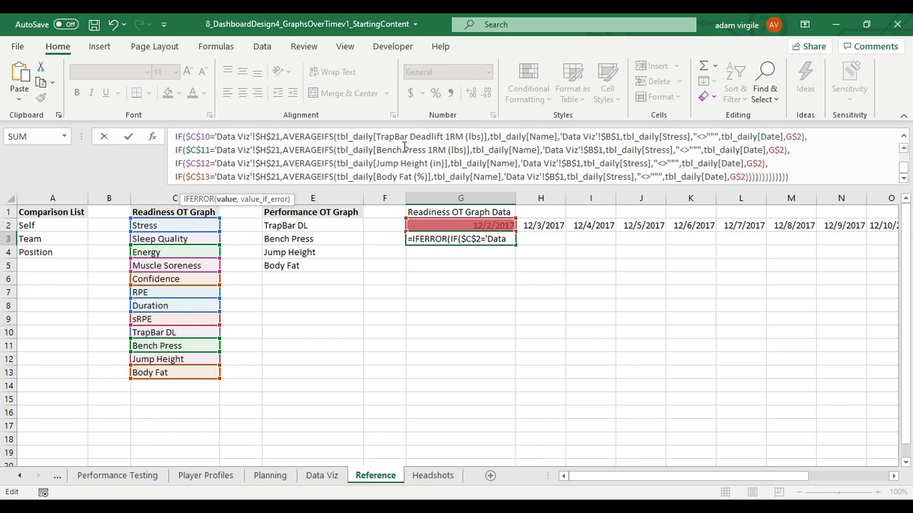
{"action": "left_click", "coordinate": [853, 179]}
{"action": "type", "text": ","}
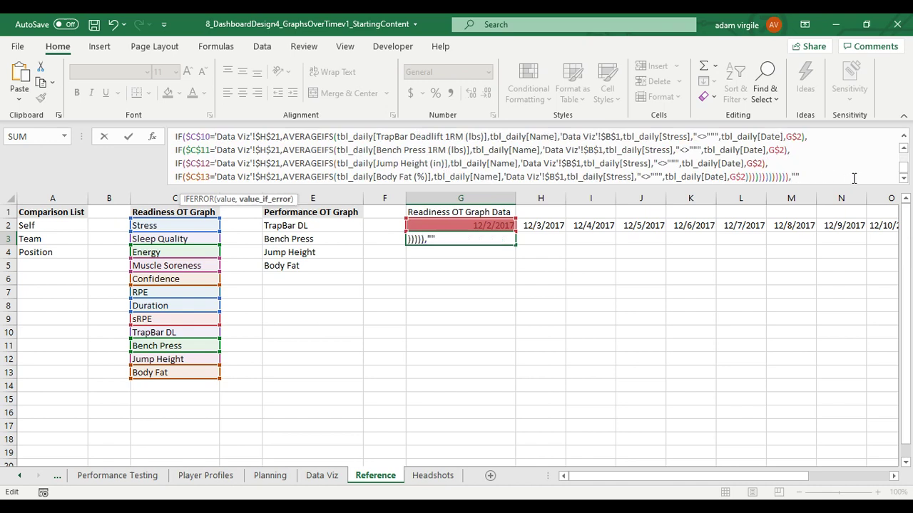
{"action": "type", "text": "\"\")"}
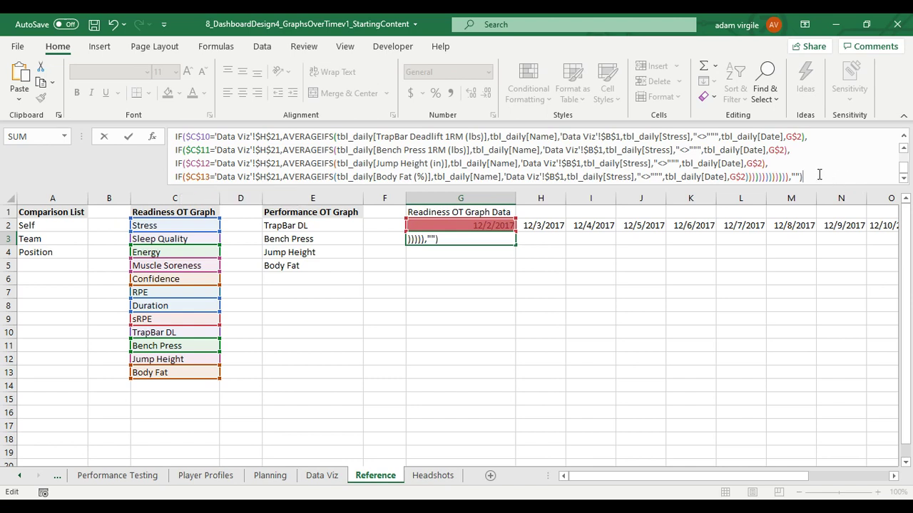
{"action": "key", "text": "Return"}
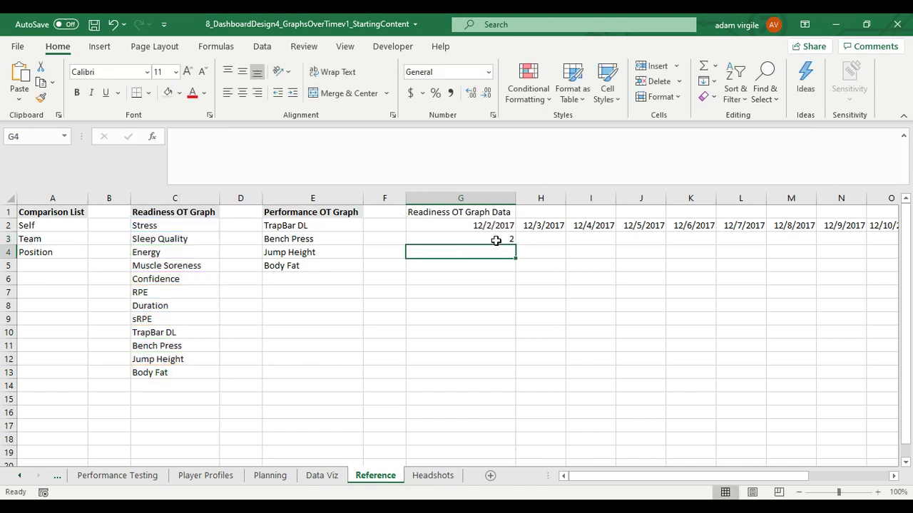
Set the Data Viz Readiness Picker to RPE and check G3's result on Reference
{"action": "left_click", "coordinate": [490, 241]}
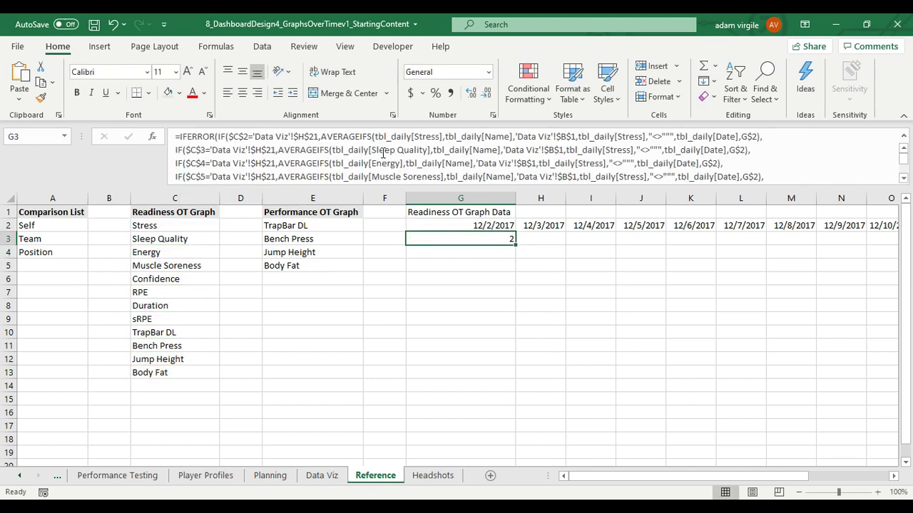
{"action": "left_click", "coordinate": [334, 475]}
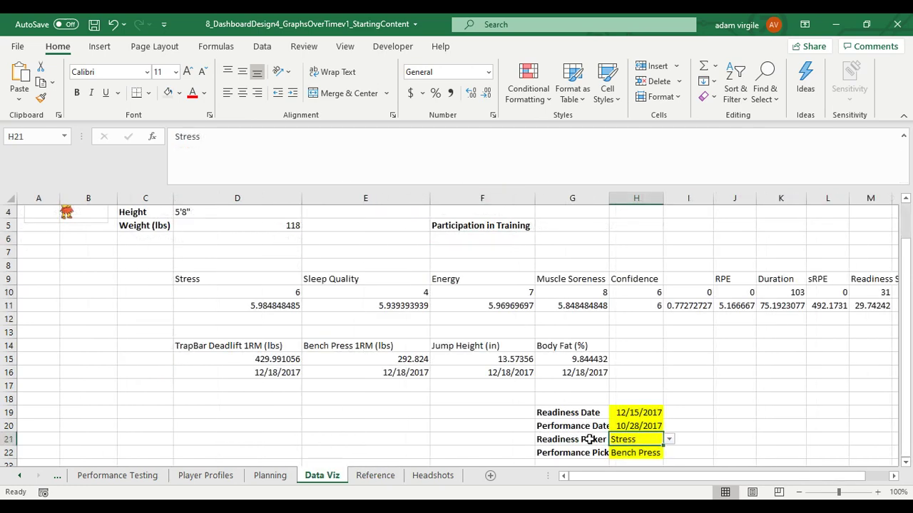
{"action": "scroll", "coordinate": [636, 437], "scroll_direction": "down", "scroll_amount": 1}
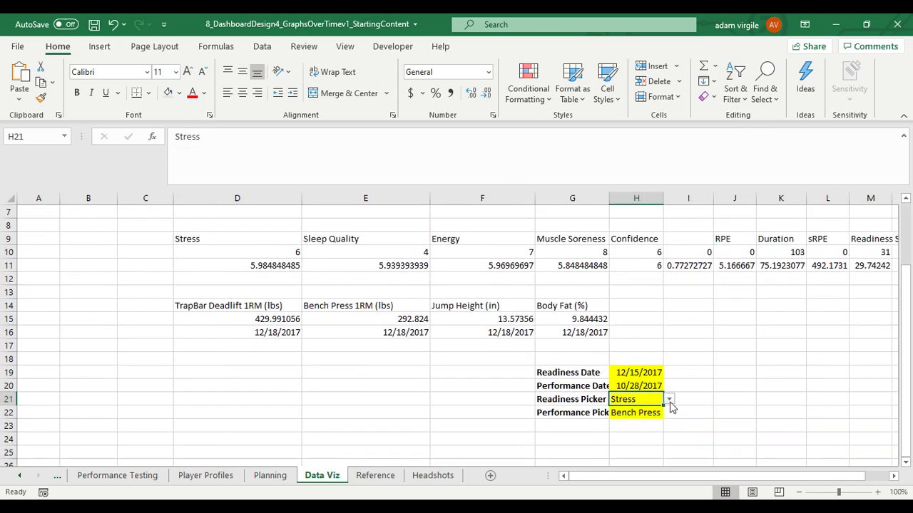
{"action": "left_click", "coordinate": [669, 400]}
{"action": "key", "text": "Down"}
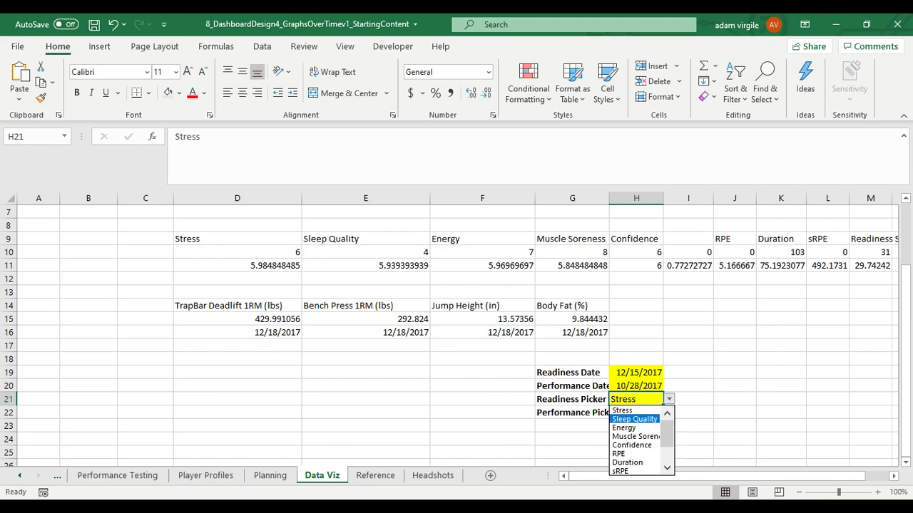
{"action": "key", "text": "Down"}
{"action": "key", "text": "Down"}
{"action": "key", "text": "Down"}
{"action": "key", "text": "Down"}
{"action": "key", "text": "Return"}
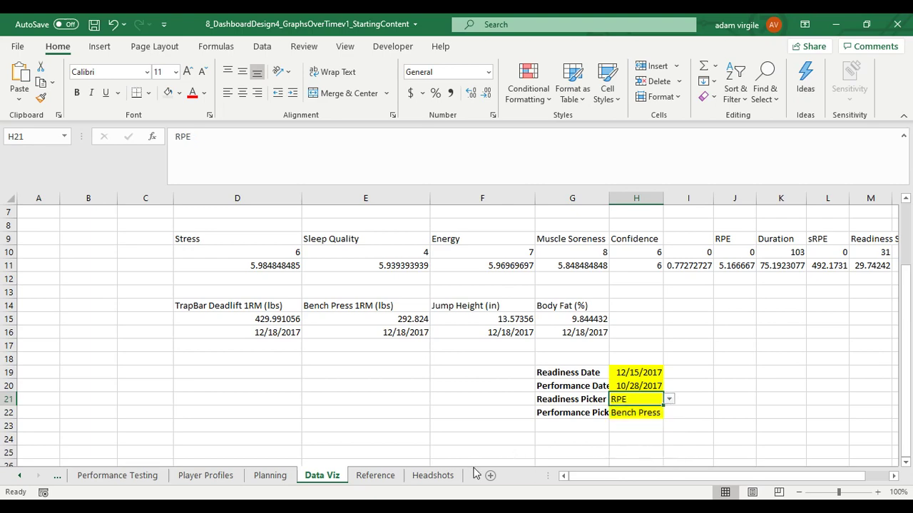
{"action": "left_click", "coordinate": [394, 482]}
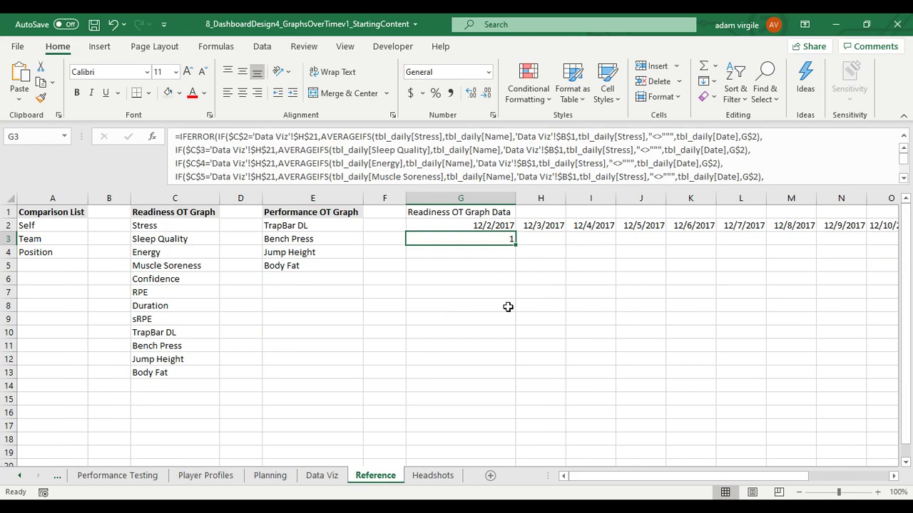
Change the Readiness Picker to Confidence and recheck G3 on the Reference sheet
{"action": "left_click", "coordinate": [321, 475]}
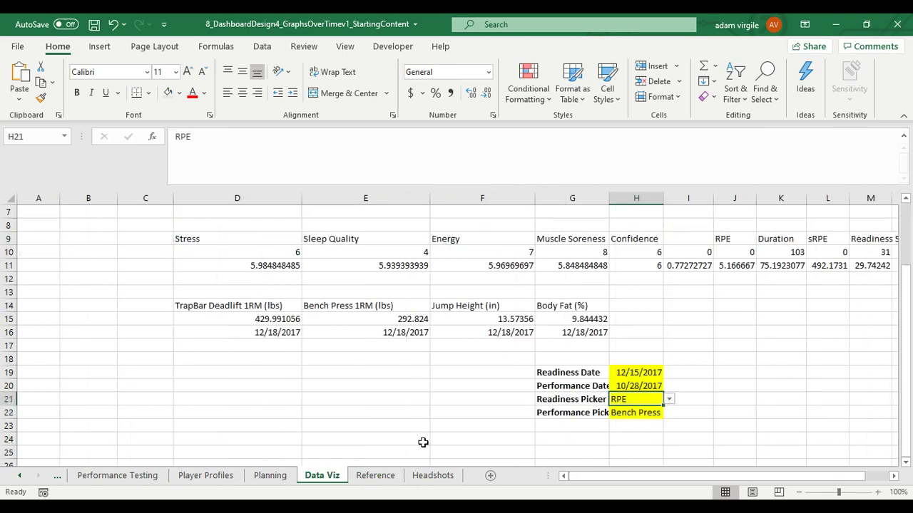
{"action": "left_click", "coordinate": [670, 400]}
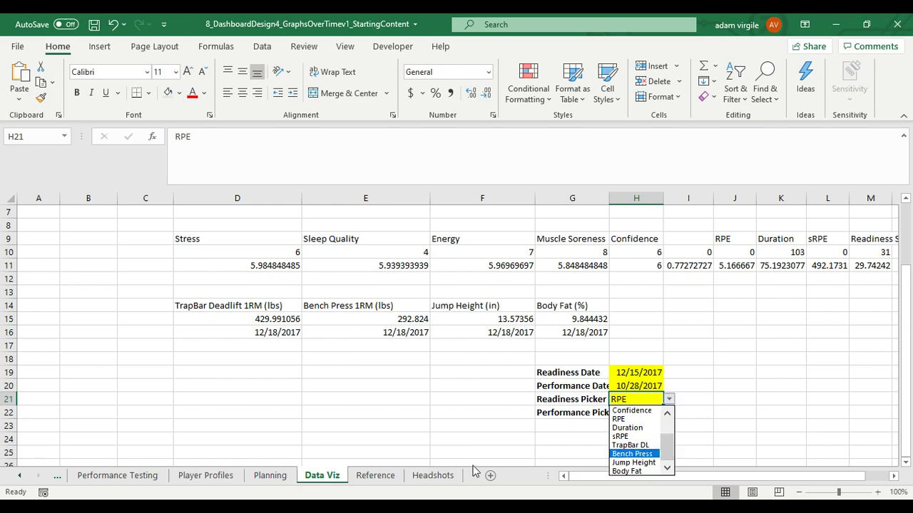
{"action": "key", "text": "Up"}
{"action": "key", "text": "Up"}
{"action": "key", "text": "Up"}
{"action": "key", "text": "Up"}
{"action": "key", "text": "Up"}
{"action": "key", "text": "Escape"}
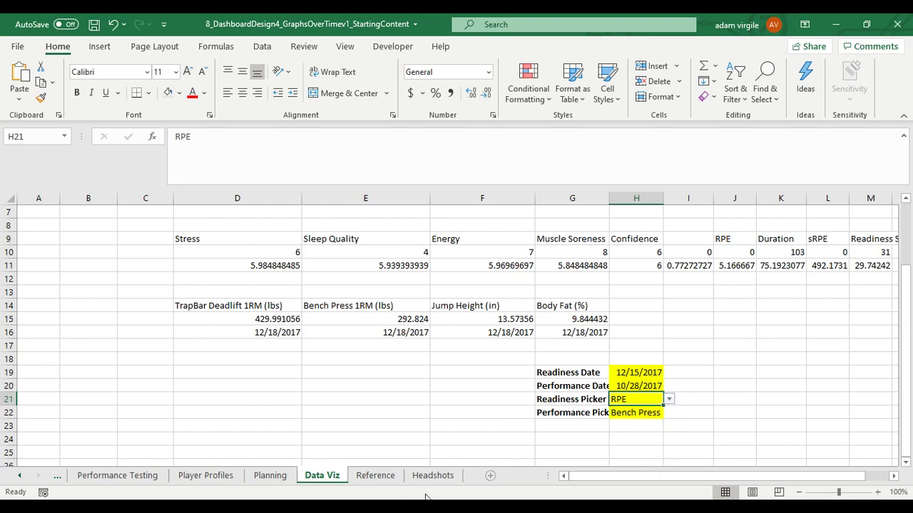
{"action": "left_click", "coordinate": [668, 400]}
{"action": "key", "text": "Down"}
{"action": "key", "text": "Down"}
{"action": "key", "text": "Up"}
{"action": "key", "text": "Up"}
{"action": "key", "text": "Up"}
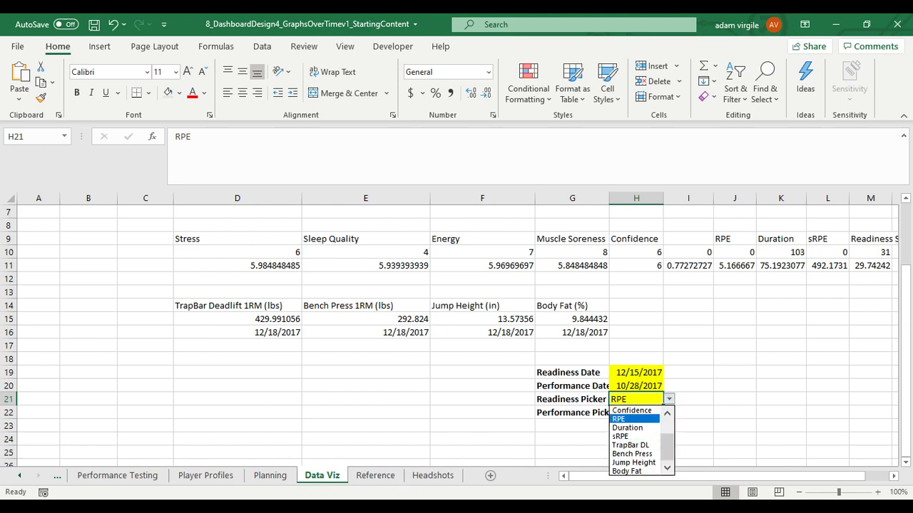
{"action": "key", "text": "Return"}
{"action": "left_click", "coordinate": [391, 479]}
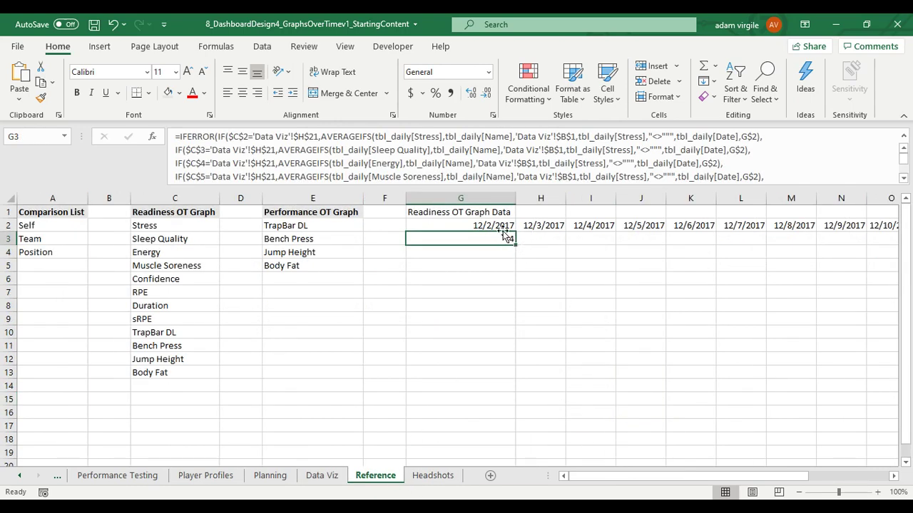
Copy G3's formula and paste it into H3 through L3
{"action": "key", "text": "ctrl+c"}
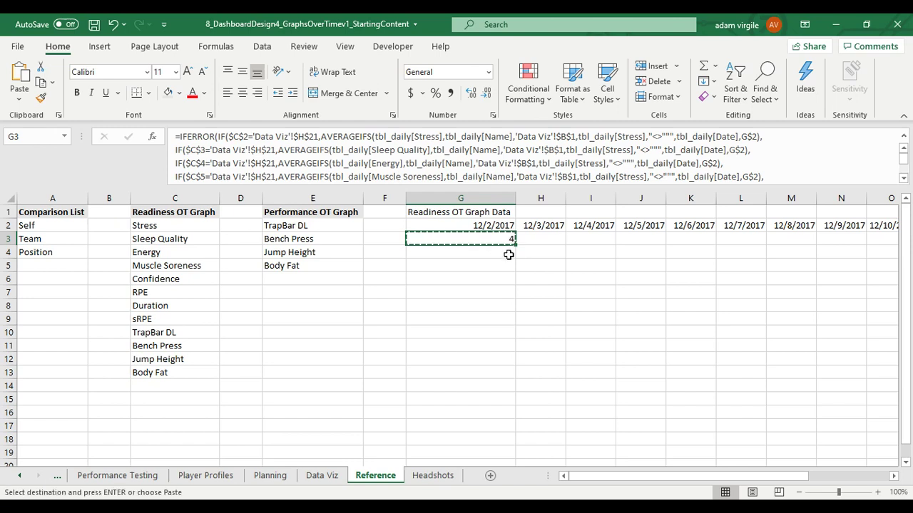
{"action": "left_click", "coordinate": [544, 242]}
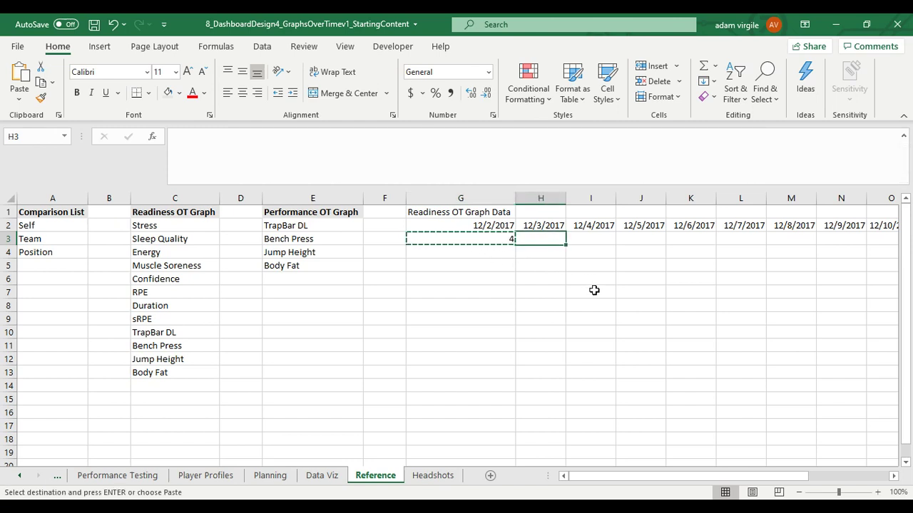
{"action": "key", "text": "ctrl+v"}
{"action": "left_click", "coordinate": [596, 243]}
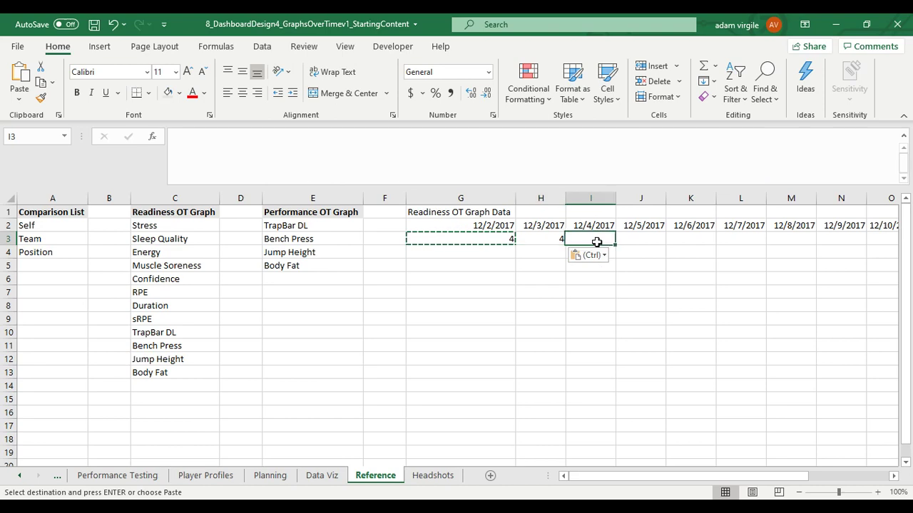
{"action": "left_click", "coordinate": [548, 238]}
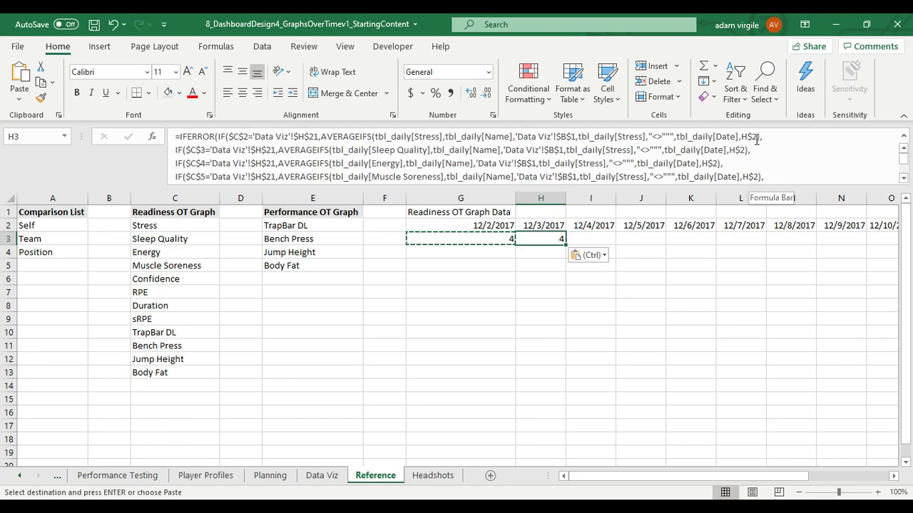
{"action": "left_click", "coordinate": [598, 239]}
{"action": "key", "text": "ctrl+v"}
{"action": "left_click", "coordinate": [647, 240]}
{"action": "key", "text": "ctrl+v"}
{"action": "left_click", "coordinate": [688, 240]}
{"action": "key", "text": "ctrl+v"}
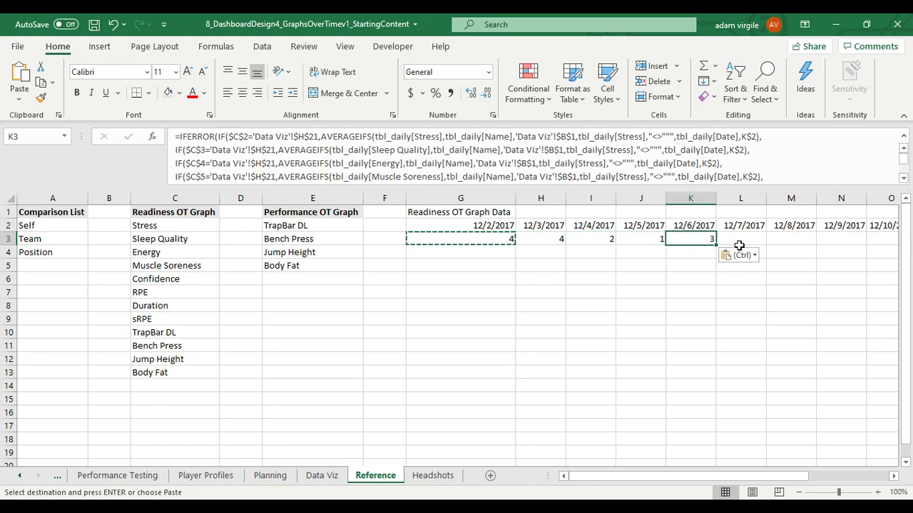
{"action": "left_click", "coordinate": [739, 240]}
{"action": "key", "text": "ctrl+v"}
Paste the formula into M3 through T3 and inspect T3's date reference
{"action": "left_click_drag", "start_coordinate": [747, 477], "coordinate": [795, 478]}
{"action": "left_click", "coordinate": [580, 237]}
{"action": "key", "text": "ctrl+v"}
{"action": "left_click", "coordinate": [654, 238]}
{"action": "key", "text": "ctrl+v"}
{"action": "left_click", "coordinate": [690, 238]}
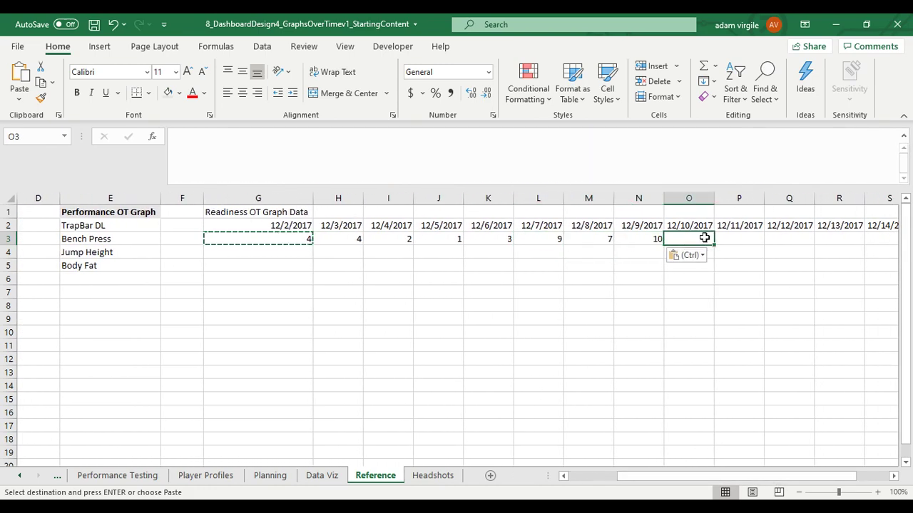
{"action": "key", "text": "ctrl+v"}
{"action": "left_click", "coordinate": [749, 239]}
{"action": "key", "text": "ctrl+v"}
{"action": "left_click", "coordinate": [784, 240]}
{"action": "key", "text": "ctrl+v"}
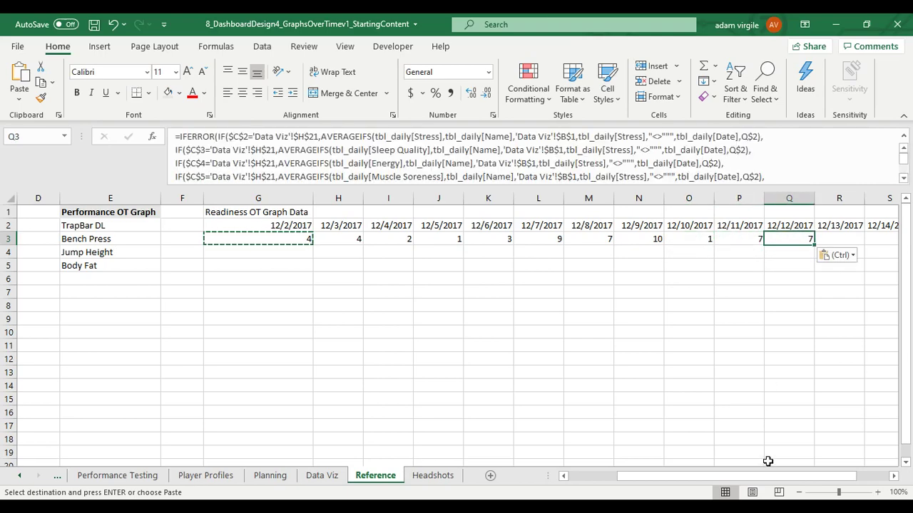
{"action": "left_click_drag", "start_coordinate": [769, 476], "coordinate": [820, 479]}
{"action": "left_click", "coordinate": [704, 238]}
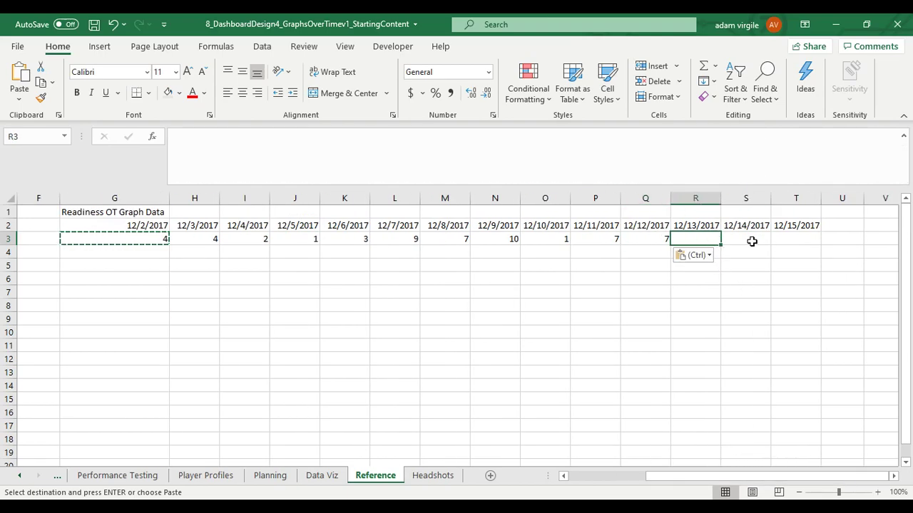
{"action": "key", "text": "ctrl+v"}
{"action": "left_click", "coordinate": [752, 240]}
{"action": "key", "text": "ctrl+v"}
{"action": "left_click", "coordinate": [793, 240]}
{"action": "key", "text": "ctrl+v"}
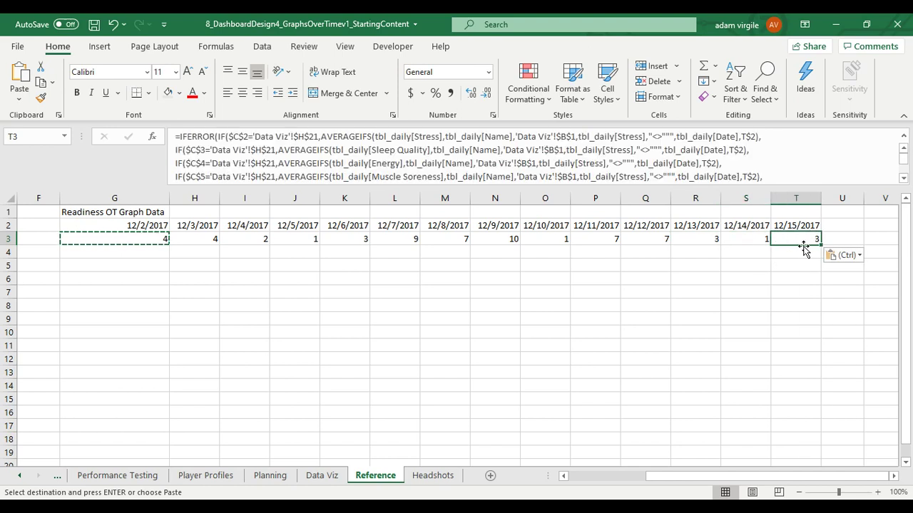
{"action": "left_click", "coordinate": [750, 137]}
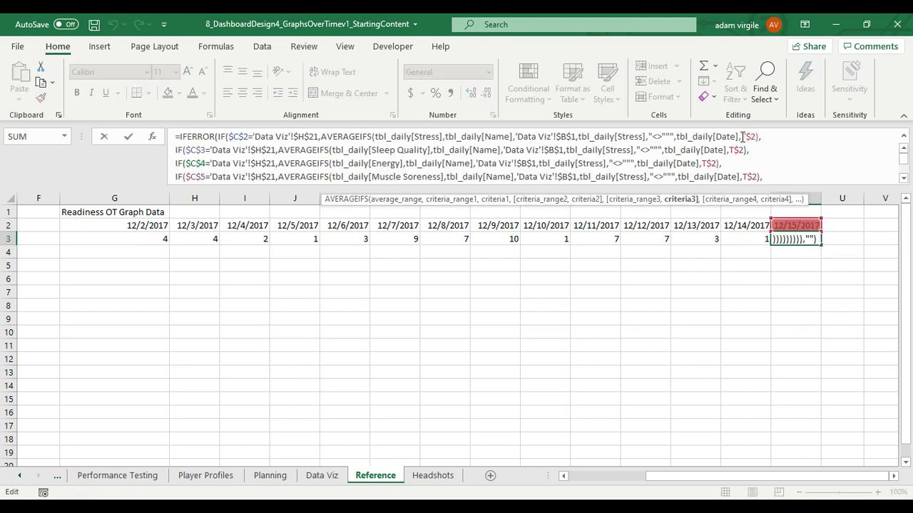
Leave T3 unchanged and review the row 3 formulas G3 to T3 on Reference
{"action": "key", "text": "Escape"}
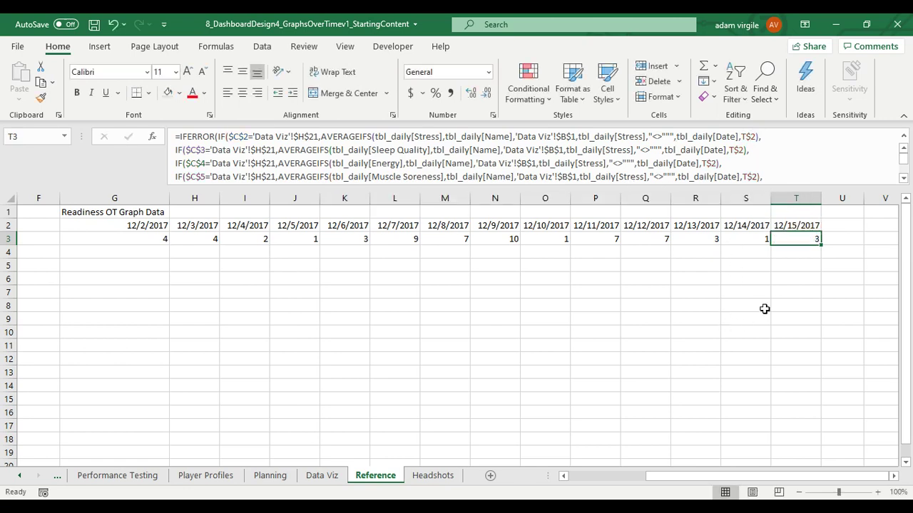
{"action": "left_click_drag", "start_coordinate": [799, 258], "coordinate": [143, 251]}
{"action": "left_click", "coordinate": [140, 237]}
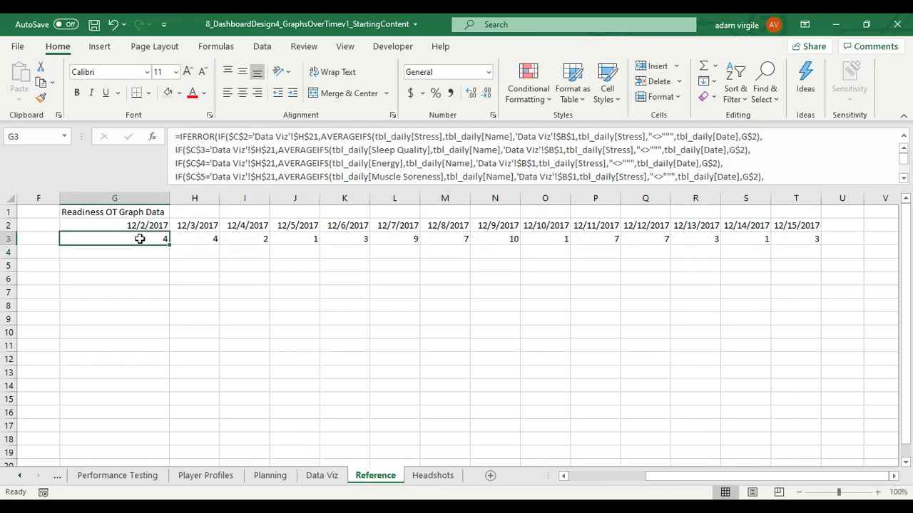
{"action": "left_click", "coordinate": [322, 475]}
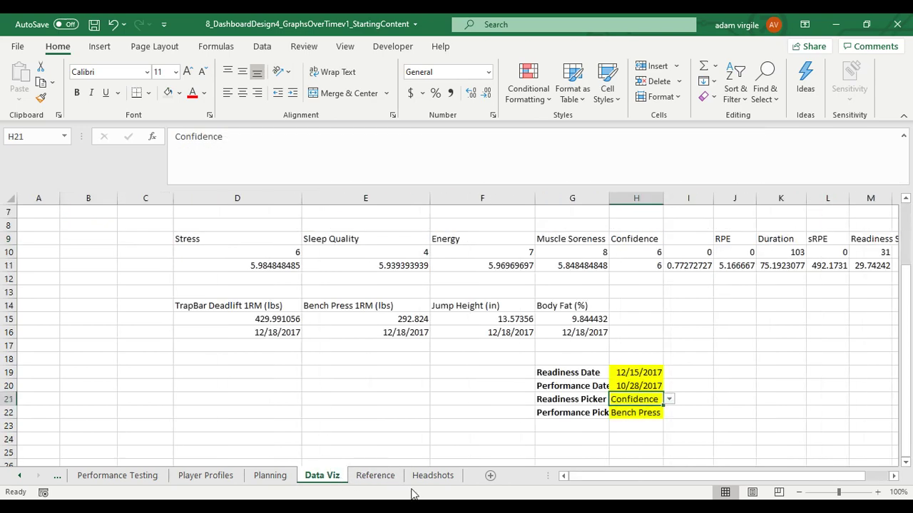
{"action": "left_click", "coordinate": [375, 475]}
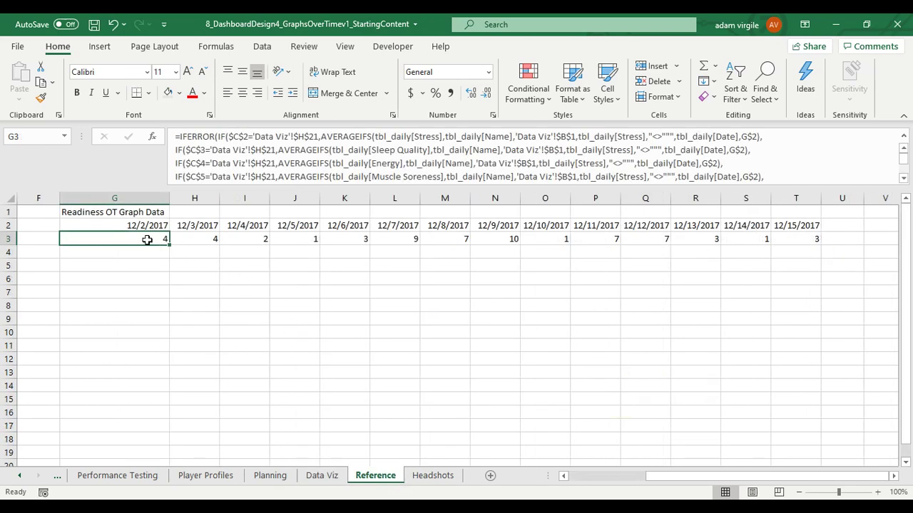
{"action": "left_click_drag", "start_coordinate": [161, 240], "coordinate": [807, 237]}
{"action": "left_click", "coordinate": [806, 237]}
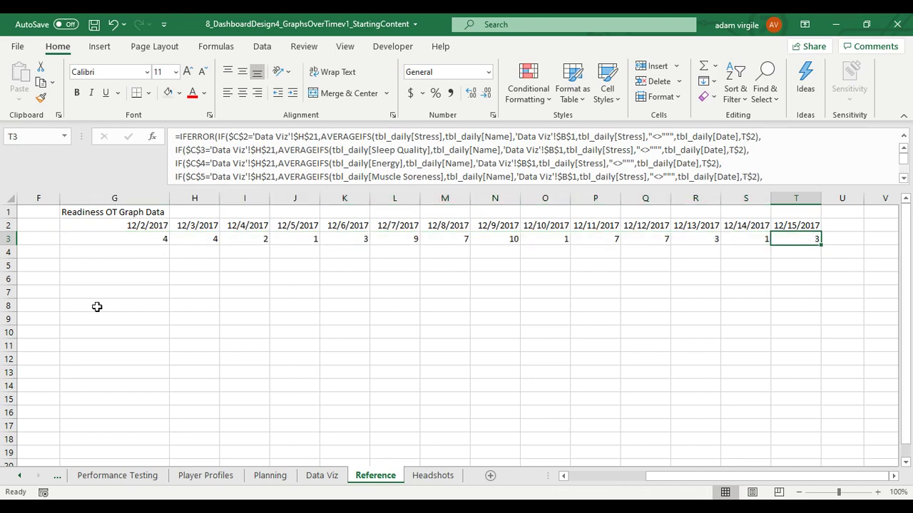
{"action": "mouse_move", "coordinate": [726, 476]}
{"action": "left_mouse_down"}
{"action": "mouse_move", "coordinate": [707, 476]}
{"action": "mouse_move", "coordinate": [724, 482]}
{"action": "left_mouse_up"}
{"action": "left_click", "coordinate": [243, 240]}
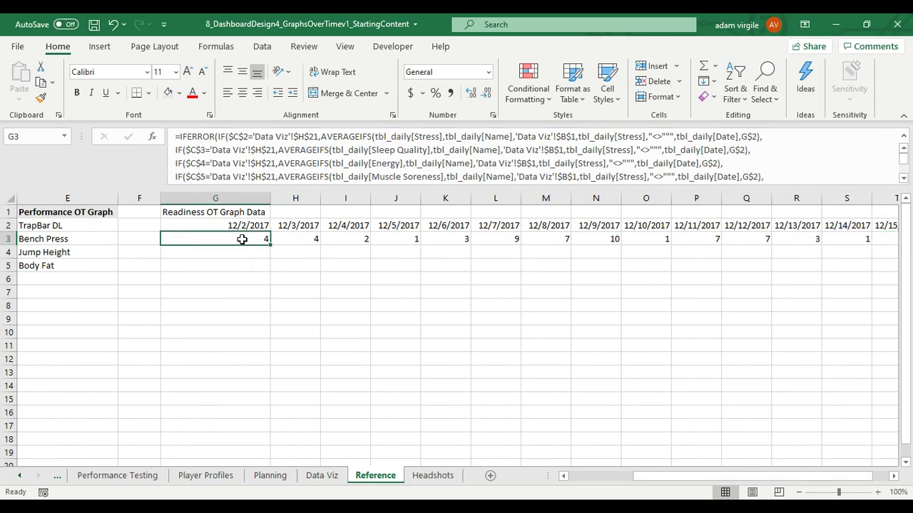
Add a bold 'Rolling AVG Days' label in Data Viz cell G18
{"action": "left_click", "coordinate": [317, 475]}
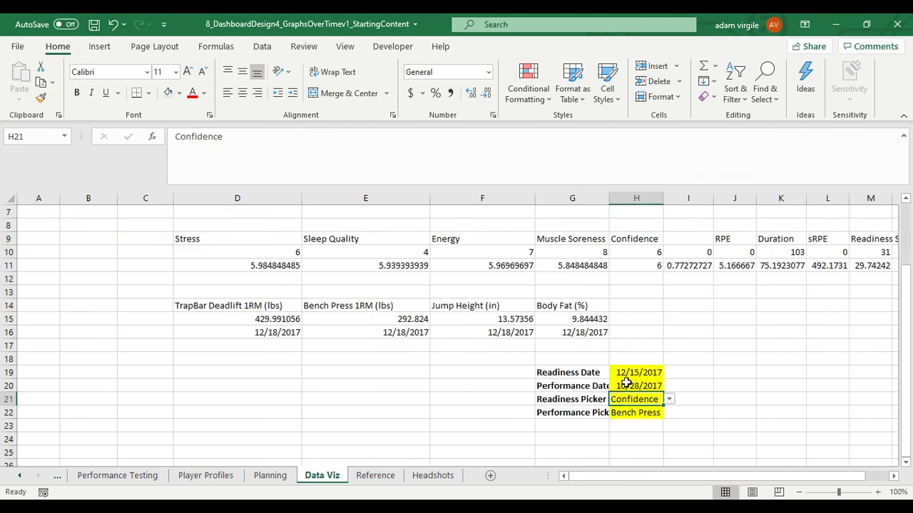
{"action": "left_click", "coordinate": [568, 359]}
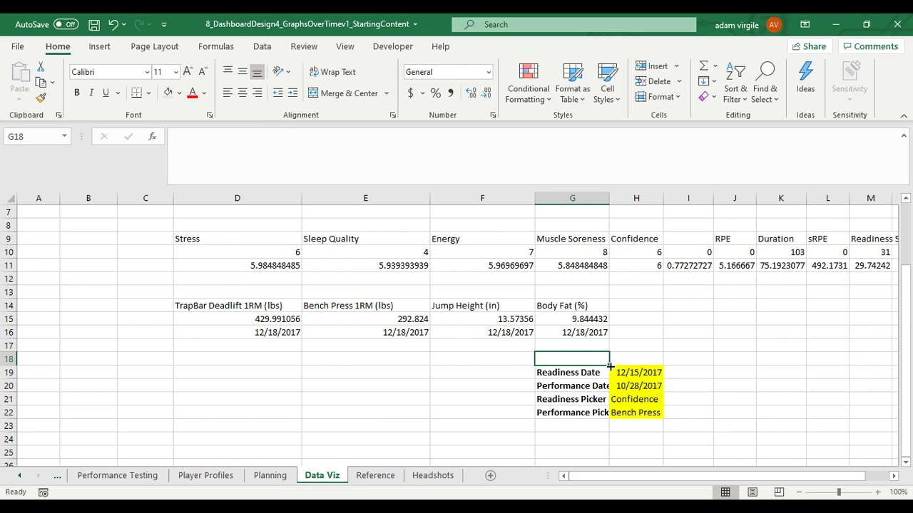
{"action": "type", "text": "Rolling AVG Days"}
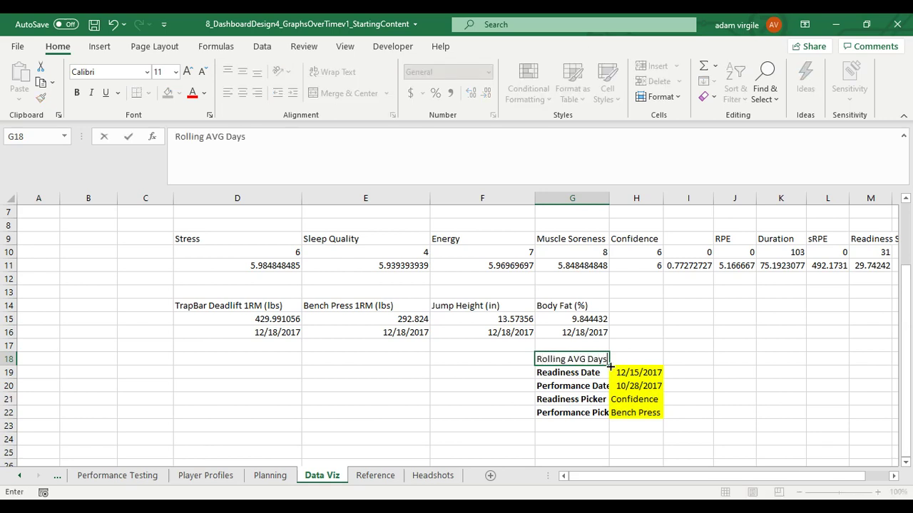
{"action": "key", "text": "ctrl+Return"}
{"action": "key", "text": "ctrl+b"}
{"action": "key", "text": "Tab"}
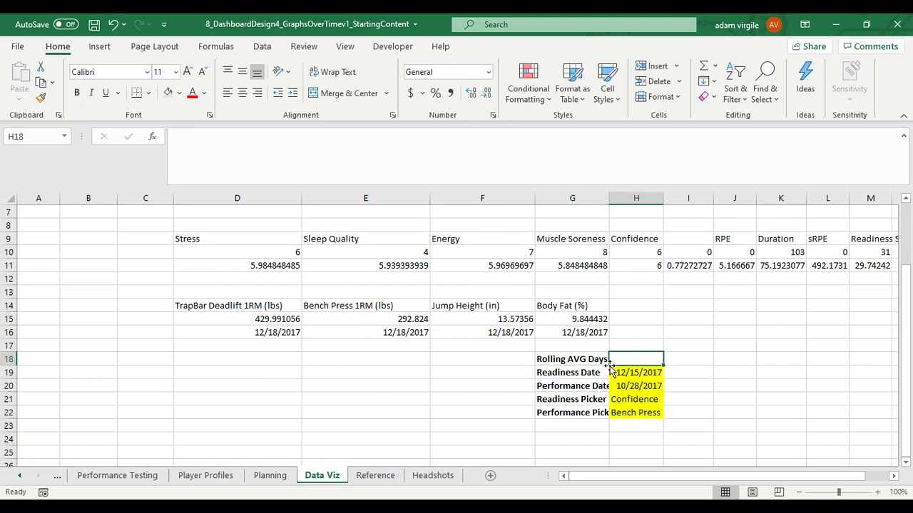
Fill H18 yellow and enter 7 as the rolling-average day count
{"action": "left_click", "coordinate": [179, 93]}
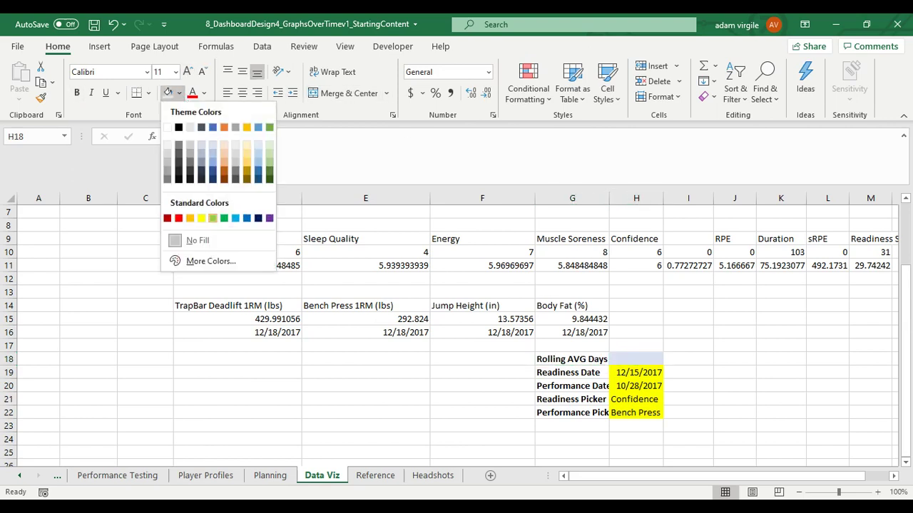
{"action": "left_click", "coordinate": [201, 218]}
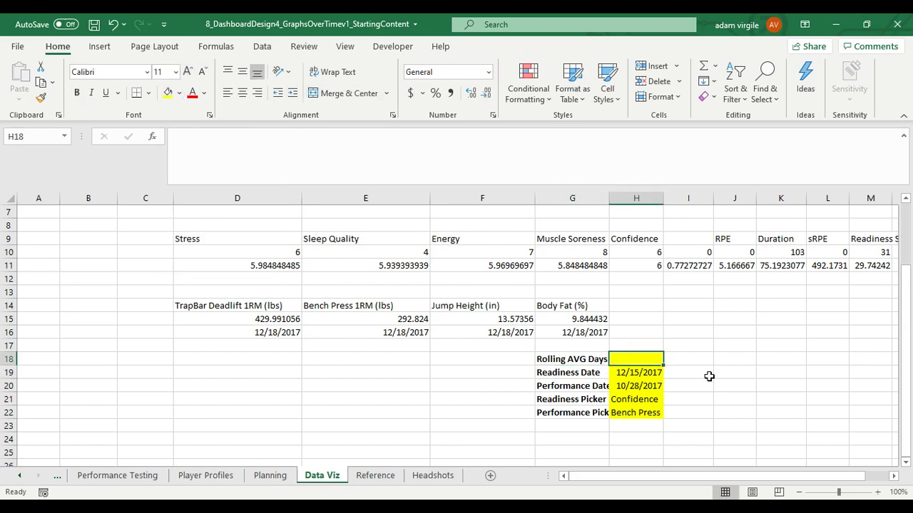
{"action": "type", "text": "7"}
{"action": "key", "text": "Return"}
{"action": "left_click", "coordinate": [628, 359]}
On the Reference sheet, copy the G3:T3 formulas into row 4, then select the whole G1:T4 data block
{"action": "left_click", "coordinate": [377, 475]}
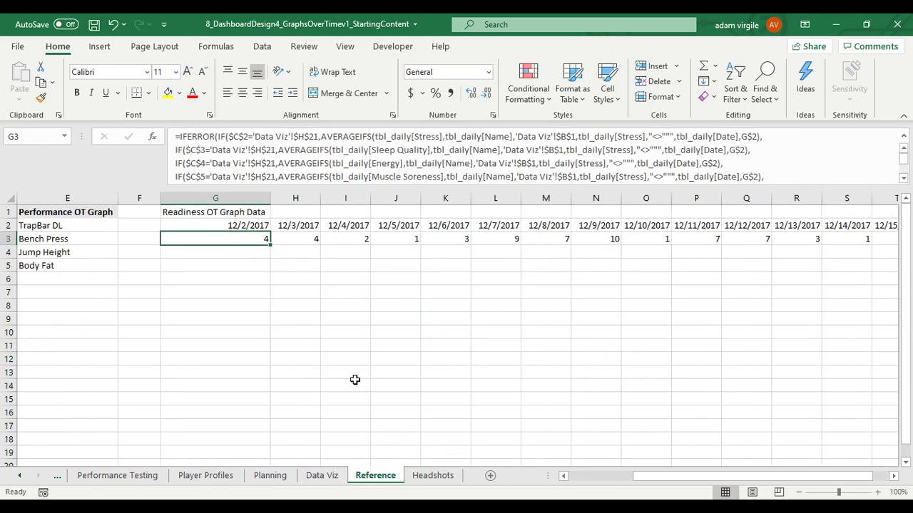
{"action": "key", "text": "ctrl+c"}
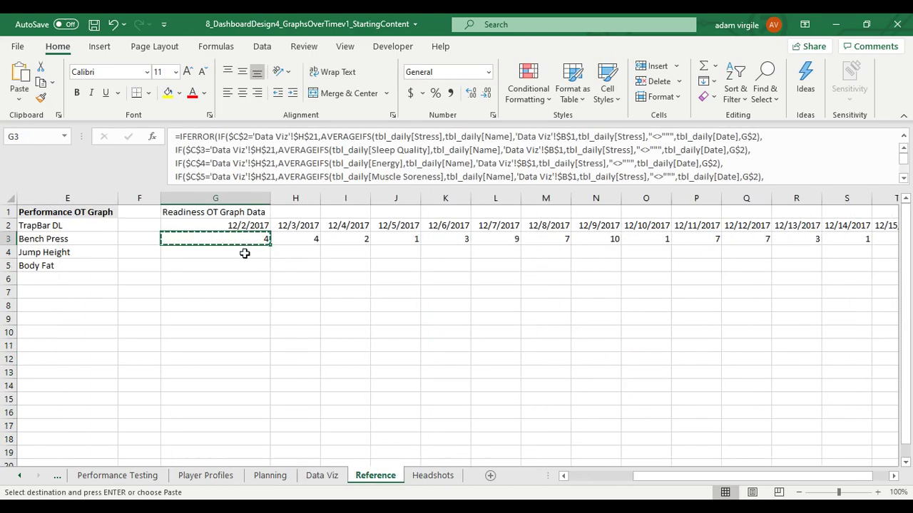
{"action": "left_click", "coordinate": [245, 248]}
{"action": "left_click", "coordinate": [255, 240]}
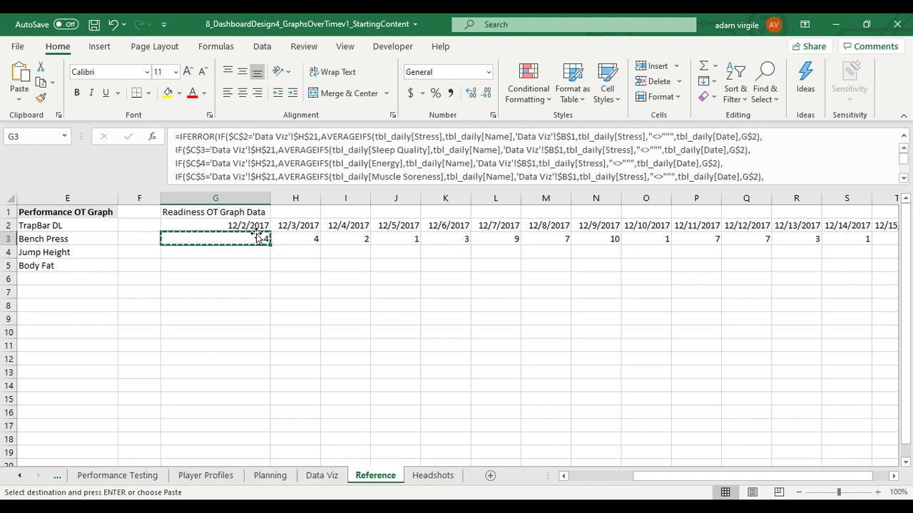
{"action": "left_click_drag", "start_coordinate": [268, 239], "coordinate": [807, 238]}
{"action": "key", "text": "ctrl+c"}
{"action": "left_click", "coordinate": [145, 253]}
{"action": "key", "text": "ctrl+v"}
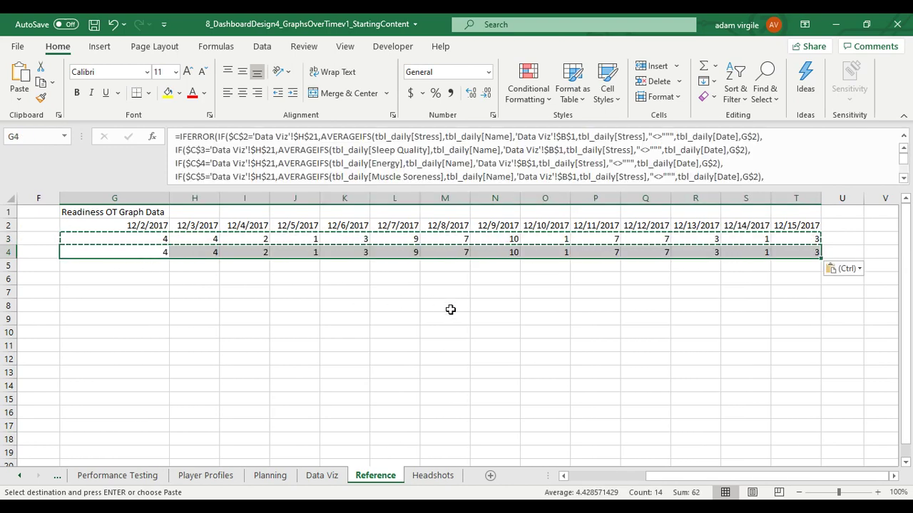
{"action": "key", "text": "Escape"}
{"action": "left_click_drag", "start_coordinate": [260, 279], "coordinate": [179, 265]}
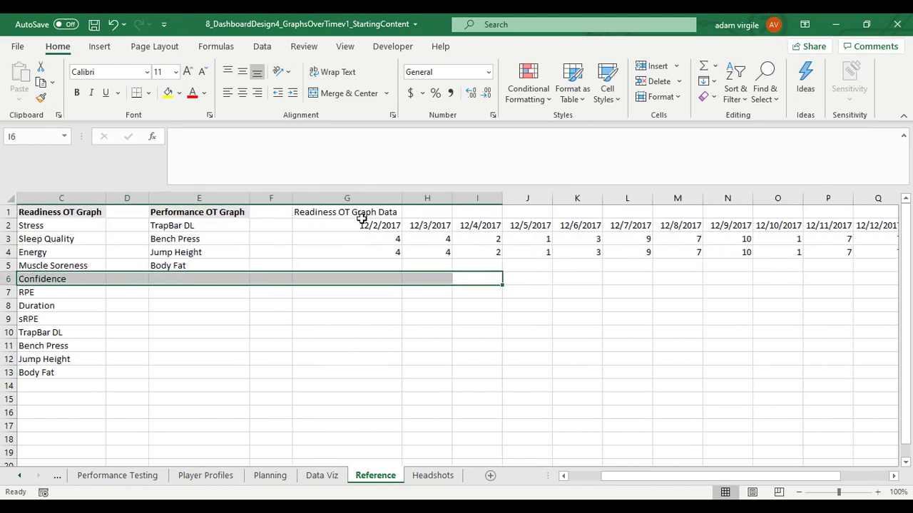
{"action": "left_click_drag", "start_coordinate": [363, 214], "coordinate": [828, 256]}
Shift the data block to start at H1 and label rows 3–4 'Day Score' and 'Rolling AVG' in column G
{"action": "left_click", "coordinate": [140, 268]}
{"action": "scroll", "coordinate": [34, 269], "scroll_direction": "left", "scroll_amount": 3}
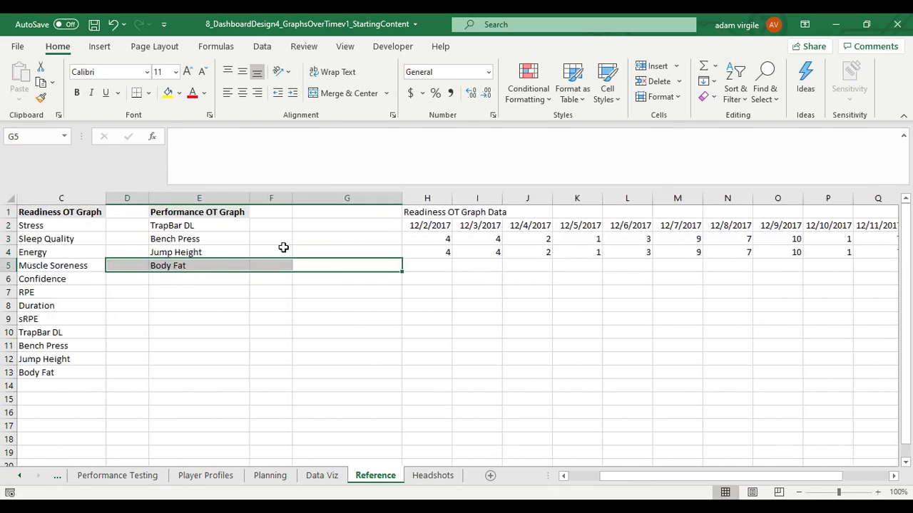
{"action": "left_click", "coordinate": [368, 235]}
{"action": "type", "text": "R"}
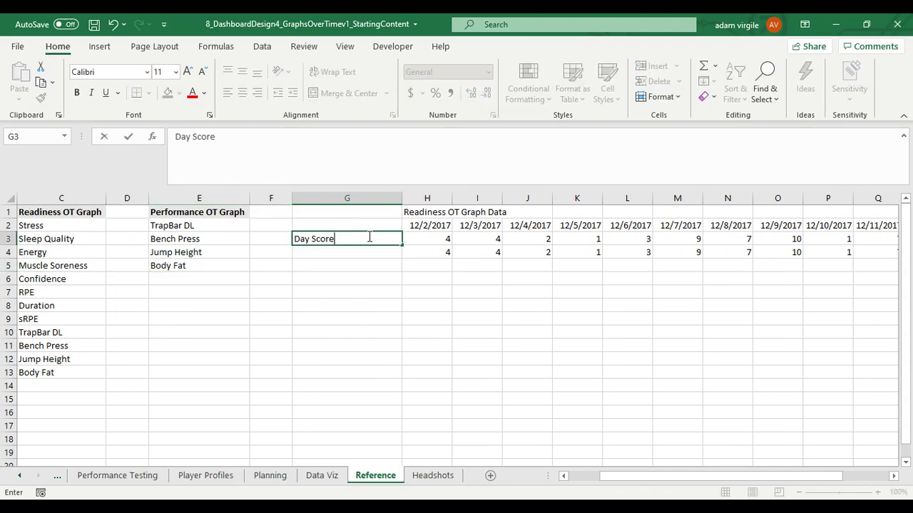
{"action": "key", "text": "Return"}
{"action": "type", "text": "Rolling AVG"}
{"action": "key", "text": "Return"}
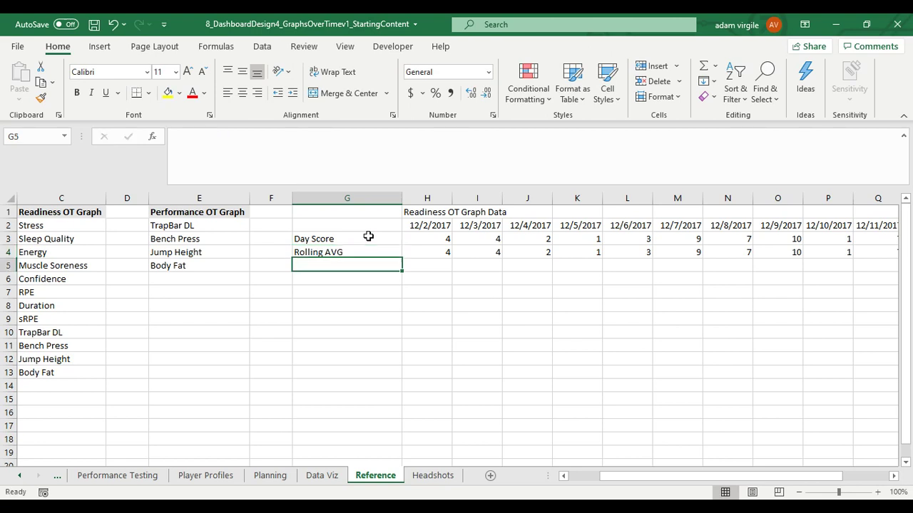
Move the Readiness OT Graph Data title from H1 to G1
{"action": "left_click", "coordinate": [424, 211]}
{"action": "key", "text": "ctrl+c"}
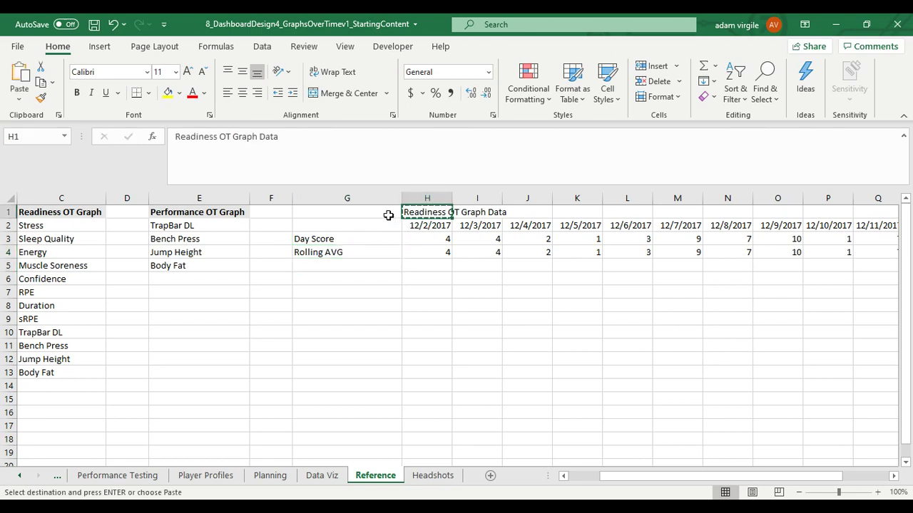
{"action": "left_click", "coordinate": [387, 214]}
{"action": "key", "text": "ctrl+v"}
{"action": "left_click", "coordinate": [426, 212]}
{"action": "key", "text": "Delete"}
{"action": "key", "text": "Down"}
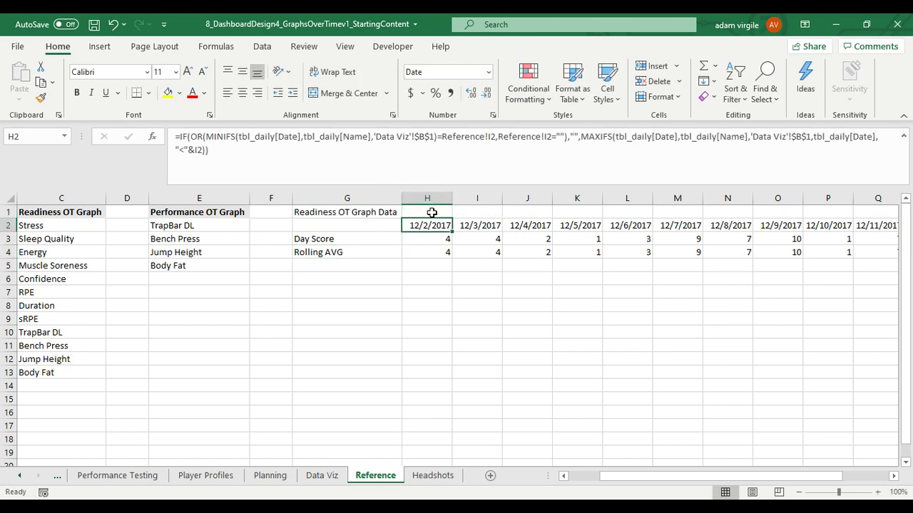
Make the G1:U1 title row bold with a light grey fill
{"action": "left_click_drag", "start_coordinate": [373, 213], "coordinate": [837, 211]}
{"action": "key", "text": "ctrl+b"}
{"action": "left_click", "coordinate": [179, 93]}
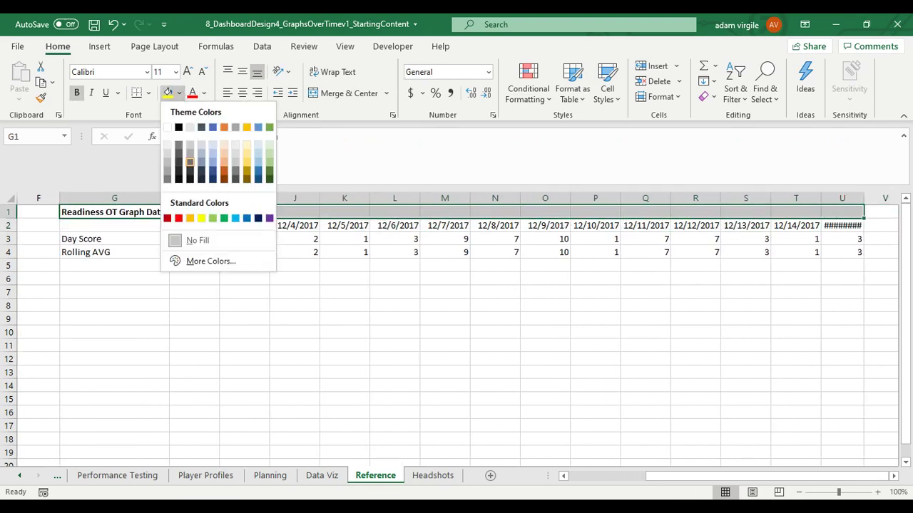
{"action": "left_click", "coordinate": [190, 127]}
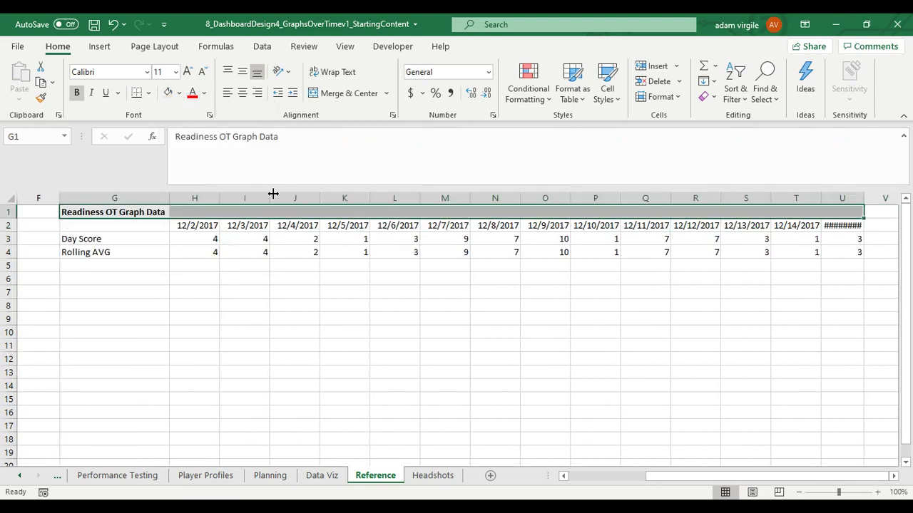
{"action": "scroll", "coordinate": [150, 274], "scroll_direction": "down", "scroll_amount": 1}
{"action": "scroll", "coordinate": [145, 273], "scroll_direction": "up", "scroll_amount": 1}
{"action": "left_click_drag", "start_coordinate": [676, 476], "coordinate": [581, 477]}
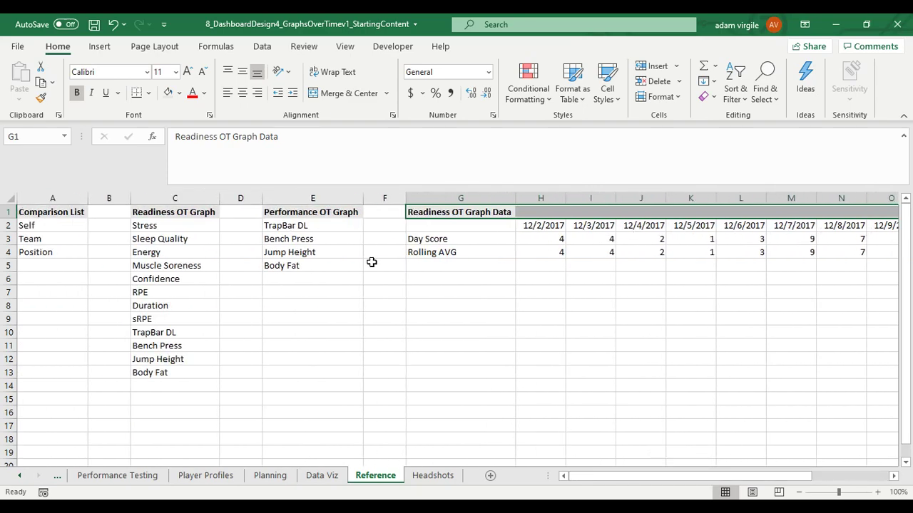
Inspect the Rolling AVG formula in H4 without changing it
{"action": "left_click_drag", "start_coordinate": [698, 477], "coordinate": [759, 478]}
{"action": "scroll", "coordinate": [214, 285], "scroll_direction": "left", "scroll_amount": 3}
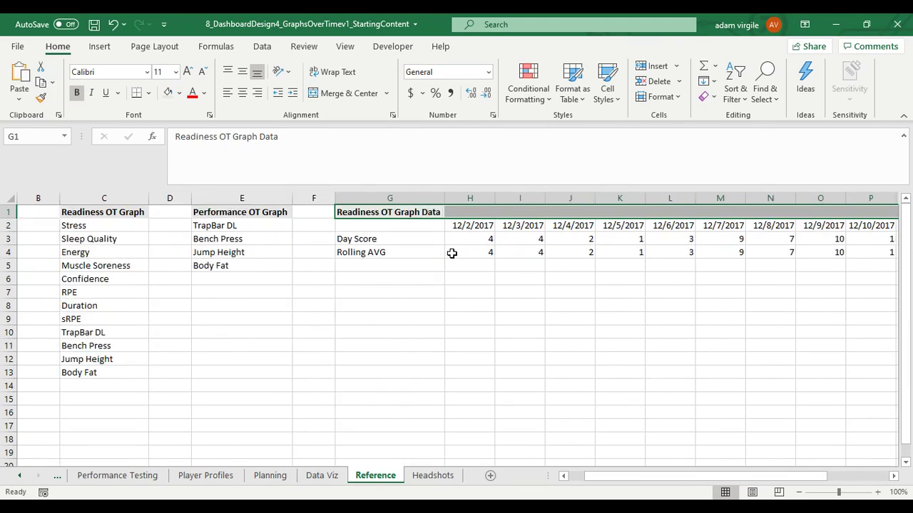
{"action": "left_click", "coordinate": [478, 254]}
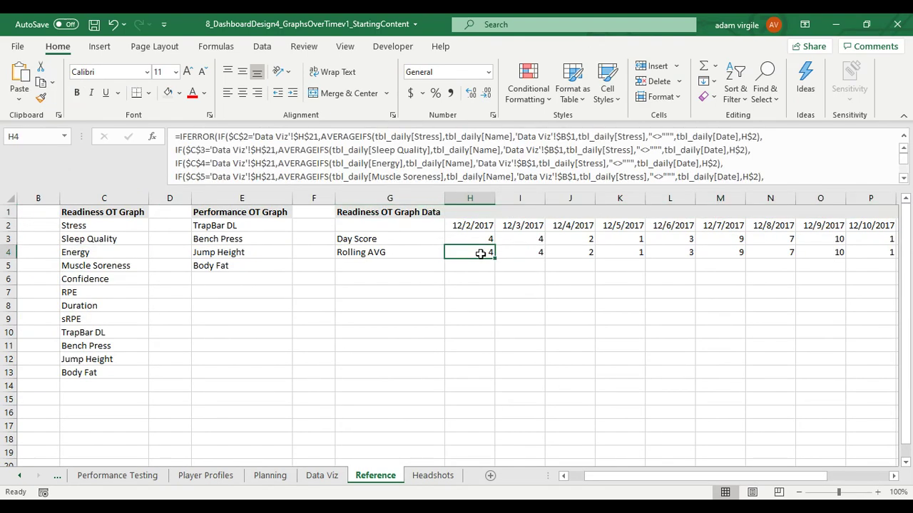
{"action": "left_click", "coordinate": [759, 139]}
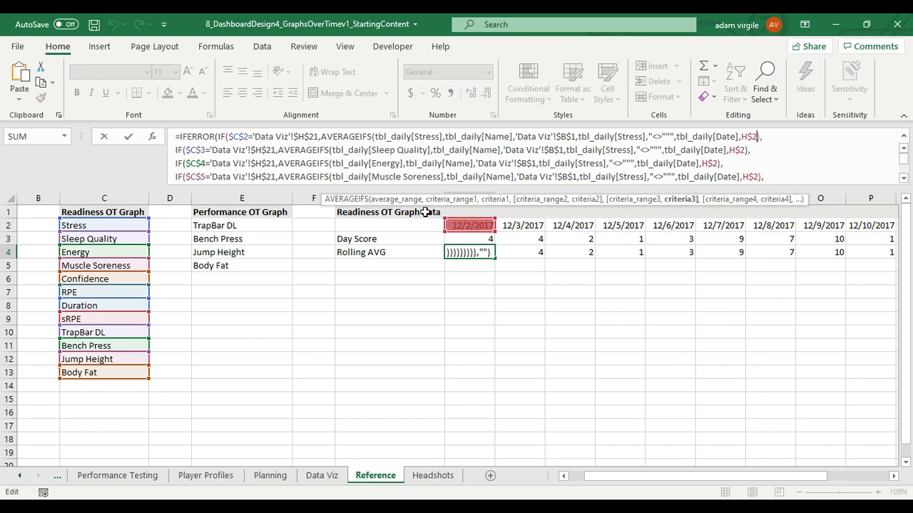
{"action": "key", "text": "ctrl+Return"}
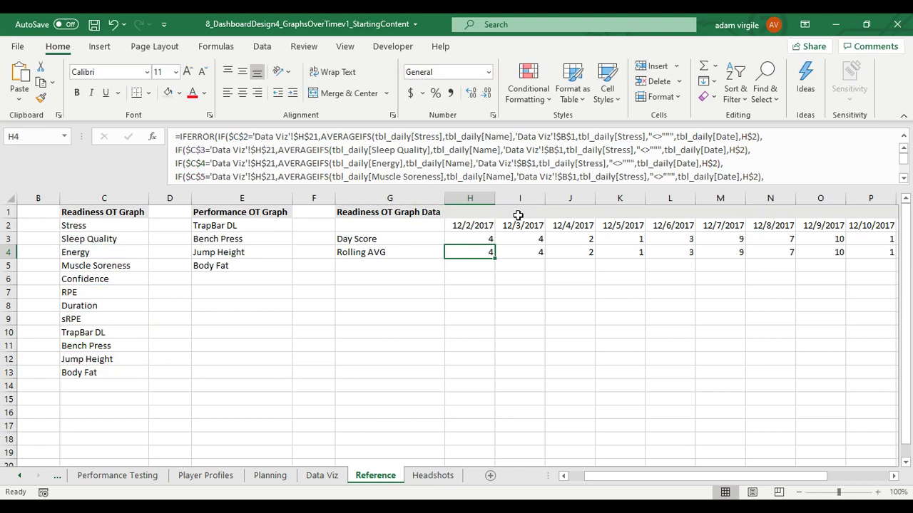
{"action": "left_click", "coordinate": [752, 137]}
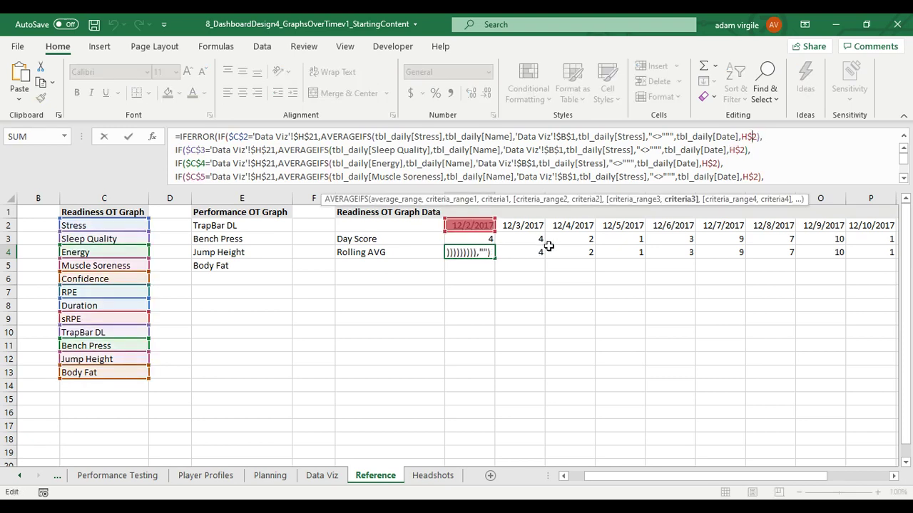
{"action": "key", "text": "ctrl+Return"}
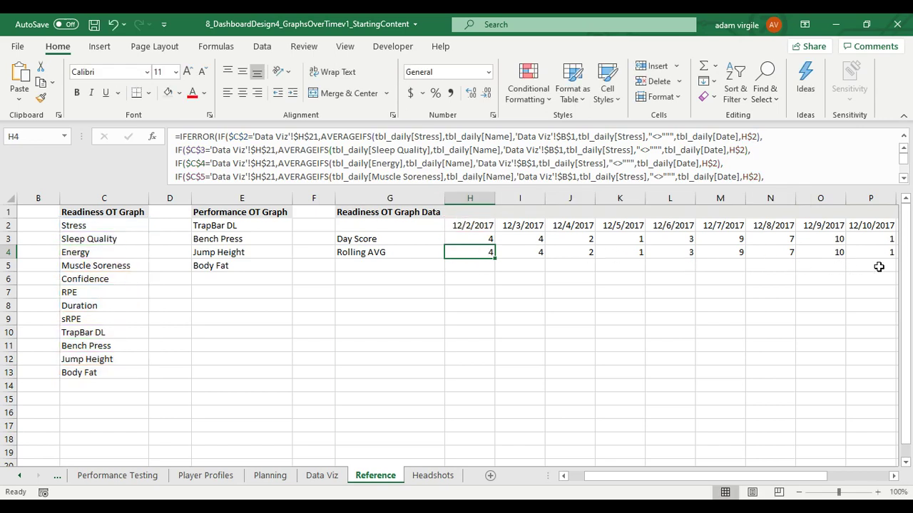
Clear the contents of the copied Rolling AVG cells I4:U4
{"action": "left_click", "coordinate": [526, 253]}
{"action": "left_click_drag", "start_coordinate": [531, 252], "coordinate": [849, 246]}
{"action": "left_click", "coordinate": [484, 256]}
{"action": "right_click", "coordinate": [849, 248]}
{"action": "left_click", "coordinate": [755, 291]}
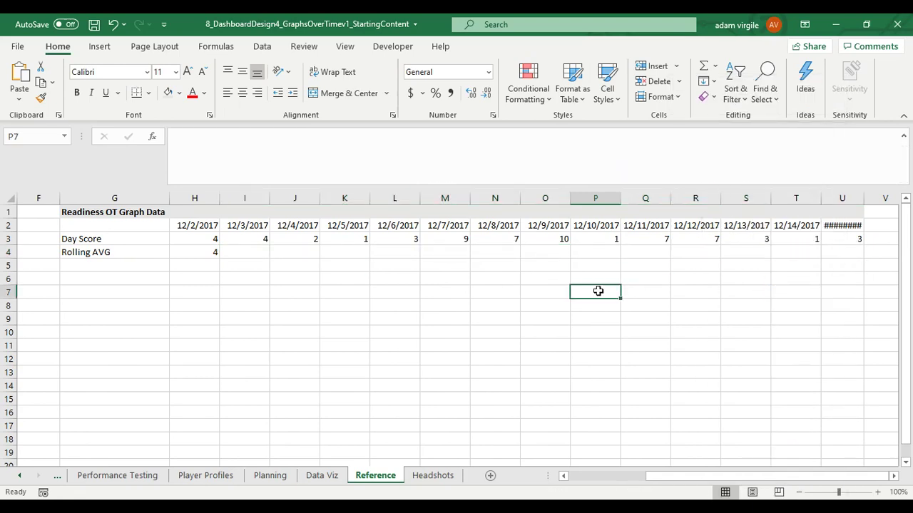
{"action": "left_click_drag", "start_coordinate": [596, 291], "coordinate": [4, 285]}
Select the tbl_daily[Date] date criterion text inside H4's formula
{"action": "left_click", "coordinate": [440, 253]}
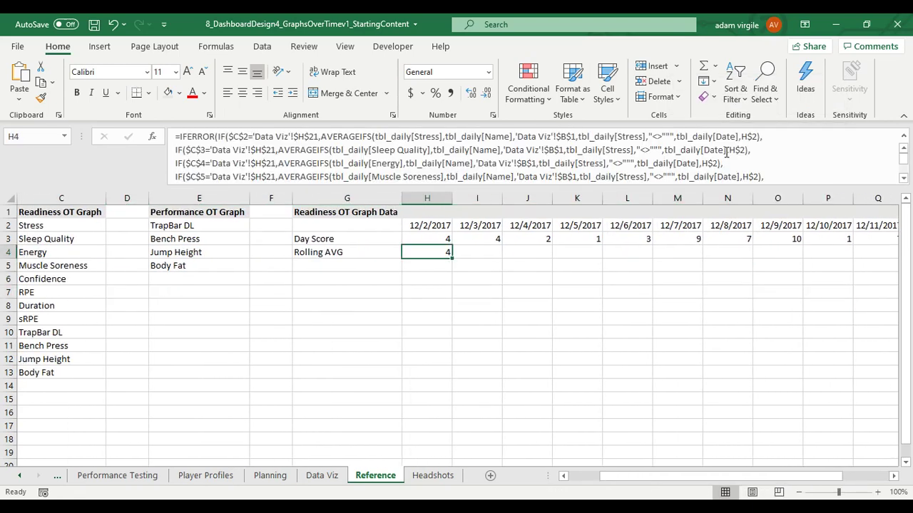
{"action": "left_click", "coordinate": [745, 137]}
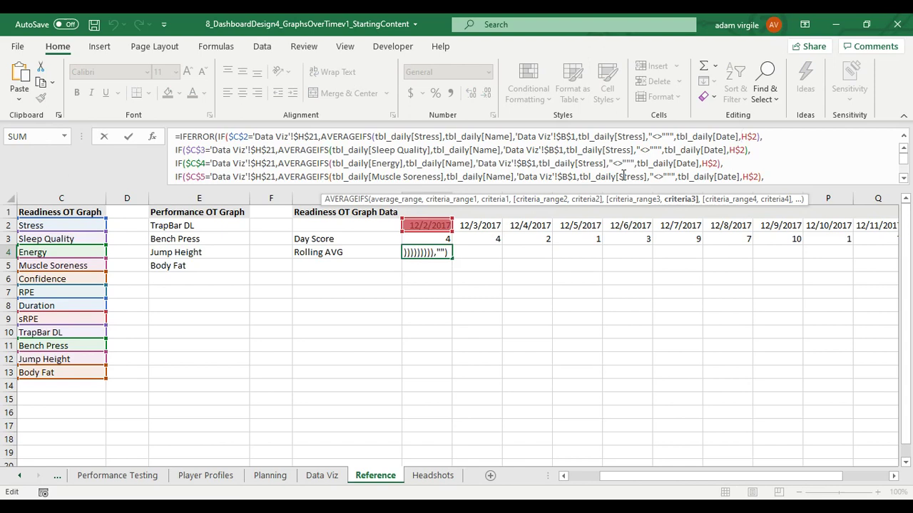
{"action": "key", "text": "ctrl+Return"}
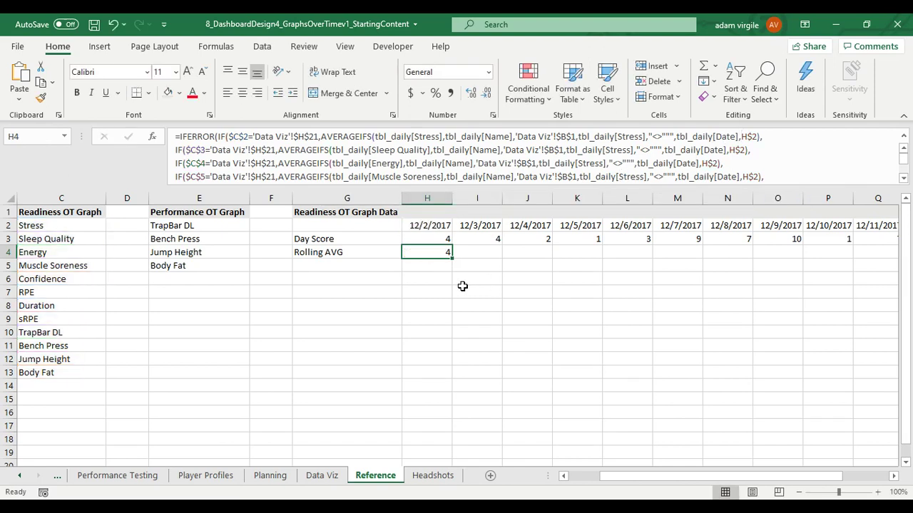
{"action": "left_click_drag", "start_coordinate": [757, 137], "coordinate": [676, 137]}
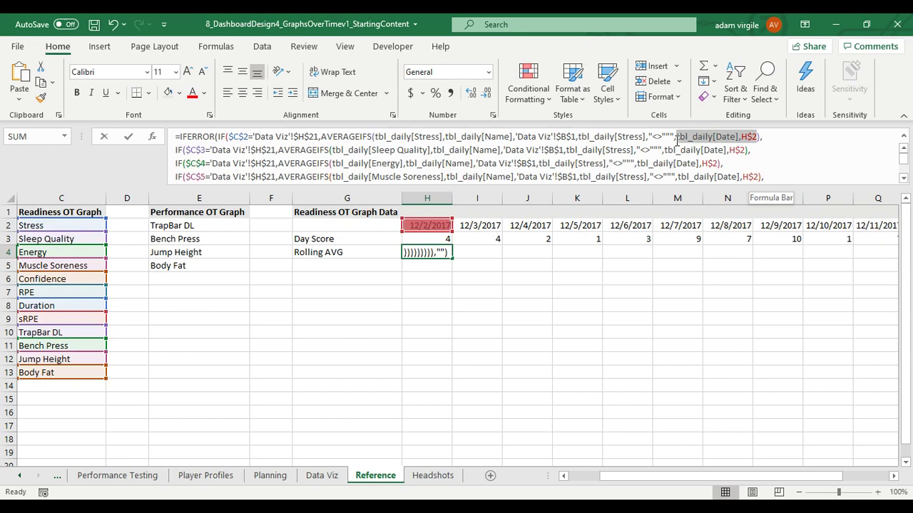
{"action": "left_click", "coordinate": [676, 137]}
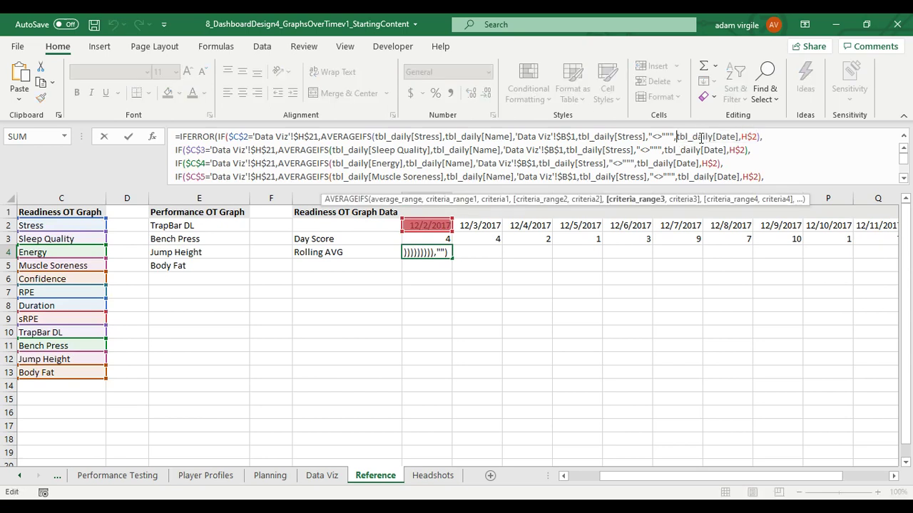
{"action": "left_click", "coordinate": [752, 136]}
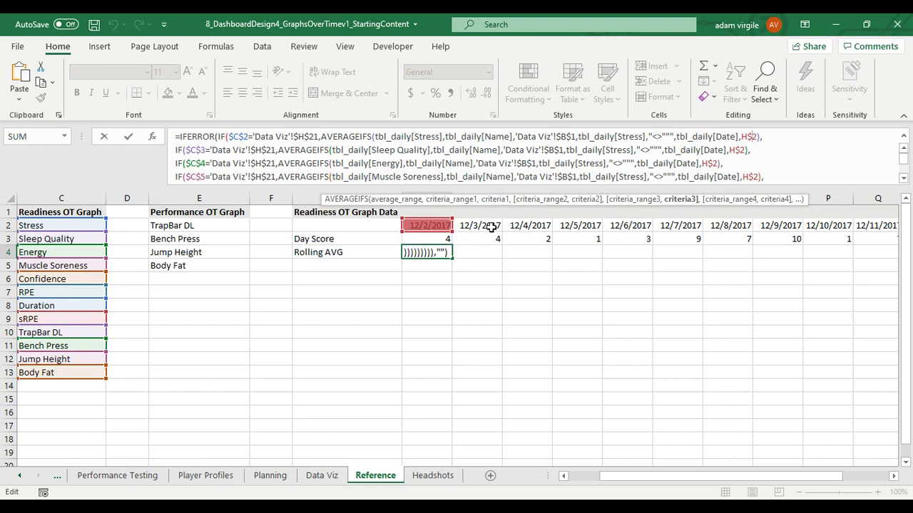
{"action": "key", "text": "ctrl+Return"}
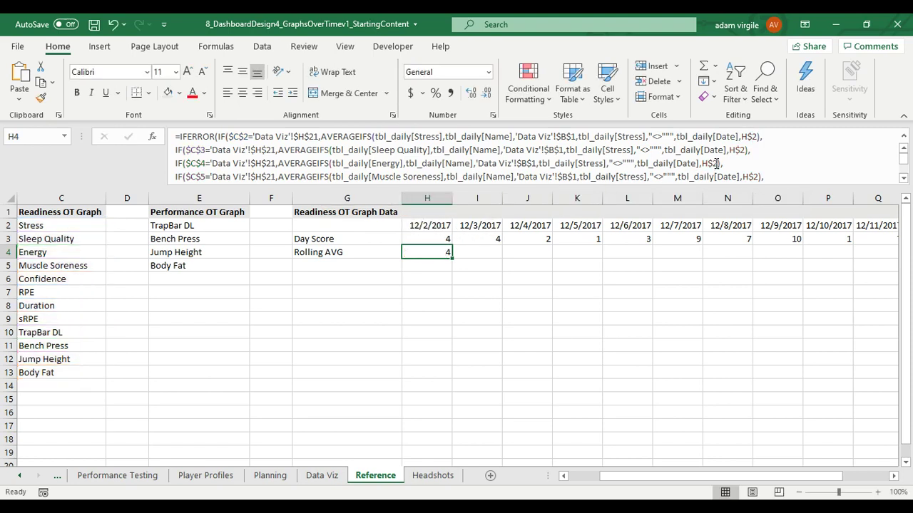
{"action": "left_click_drag", "start_coordinate": [678, 136], "coordinate": [741, 138]}
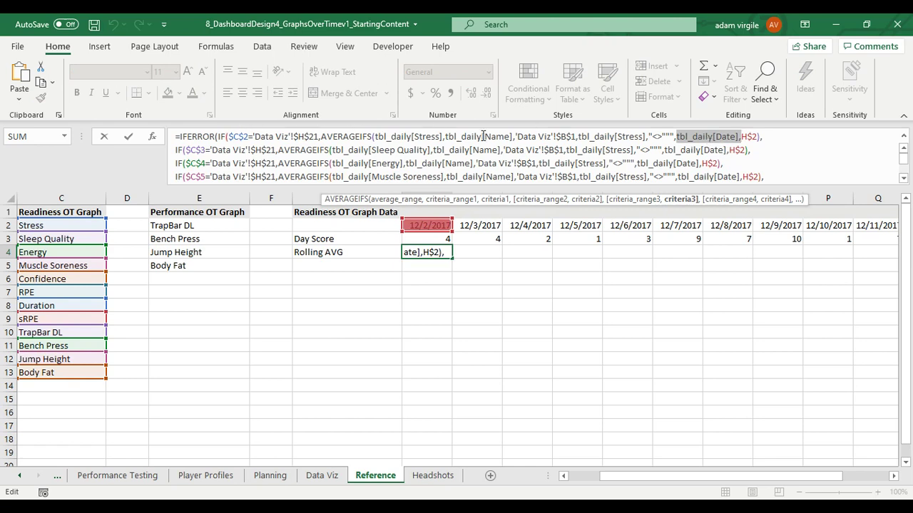
Paste the copied date criterion text into J12
{"action": "key", "text": "Escape"}
{"action": "right_click", "coordinate": [534, 362]}
{"action": "left_click", "coordinate": [567, 192]}
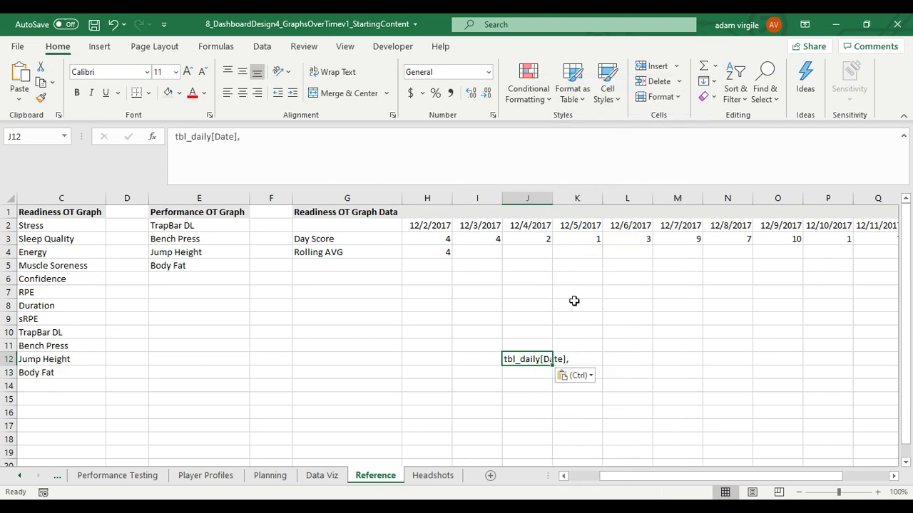
Set Find and Replace to change tbl_daily[Date], into tbl_daily[Date],"<="&
{"action": "left_click", "coordinate": [764, 89]}
{"action": "left_click", "coordinate": [792, 137]}
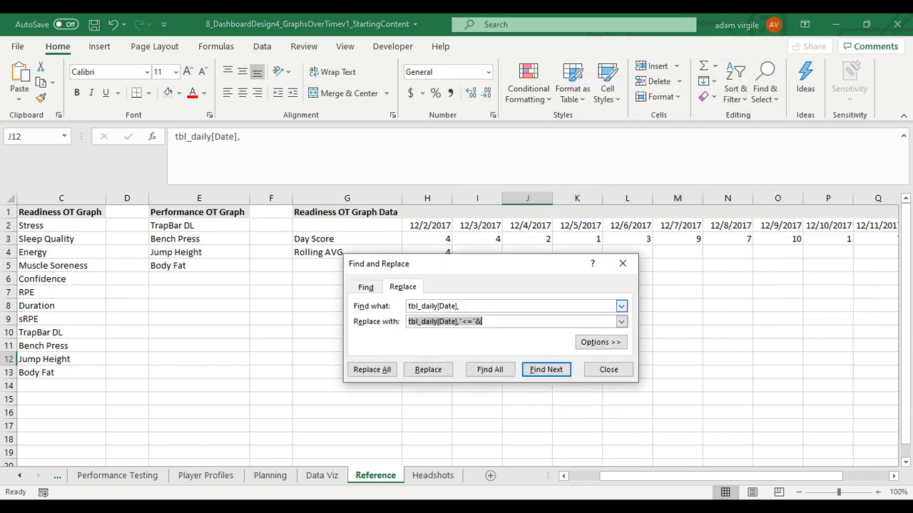
{"action": "key", "text": "shift+Tab"}
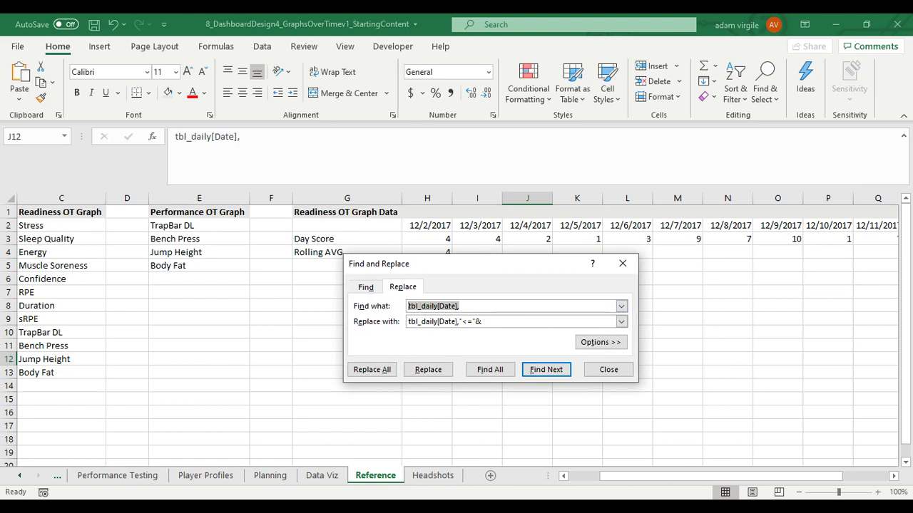
{"action": "left_click_drag", "start_coordinate": [463, 269], "coordinate": [696, 221]}
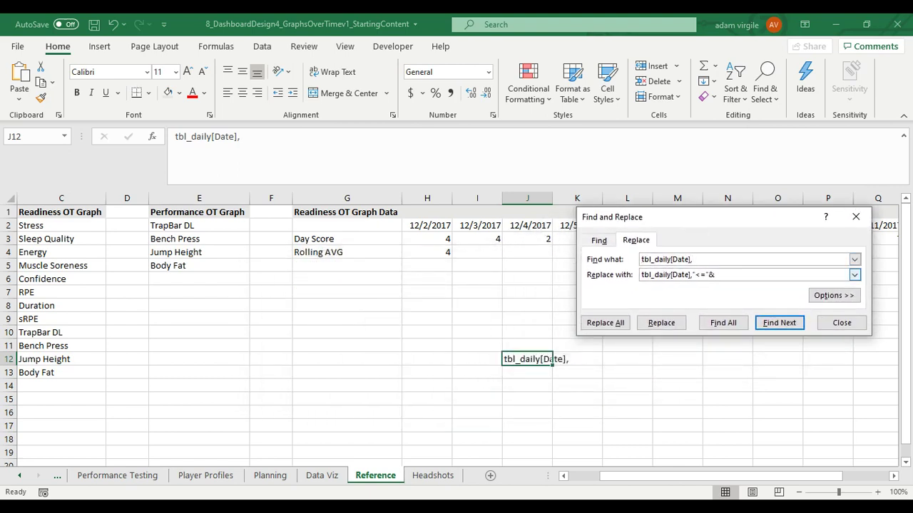
{"action": "key", "text": "shift+Tab"}
{"action": "key", "text": "ctrl+c"}
{"action": "key", "text": "End"}
{"action": "key", "text": "shift+Home"}
{"action": "key", "text": "End"}
{"action": "key", "text": "Tab"}
{"action": "key", "text": "shift+Home"}
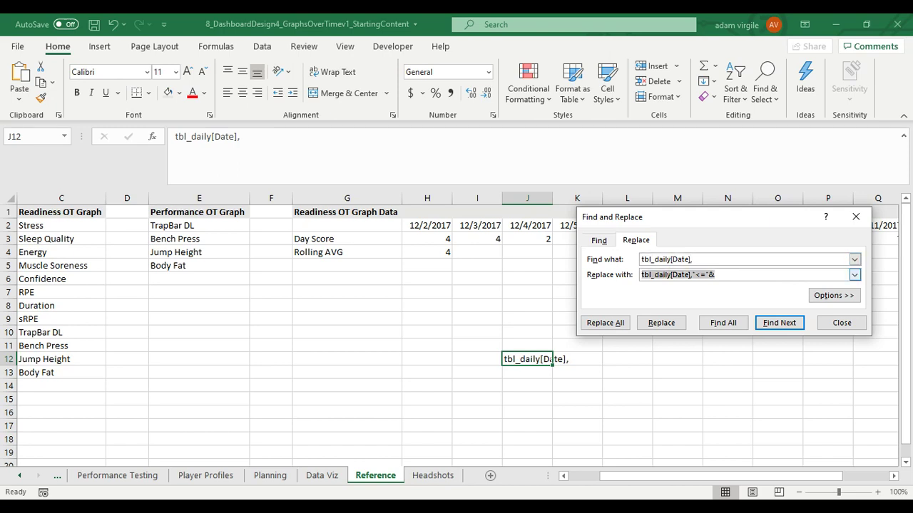
{"action": "key", "text": "ctrl+v"}
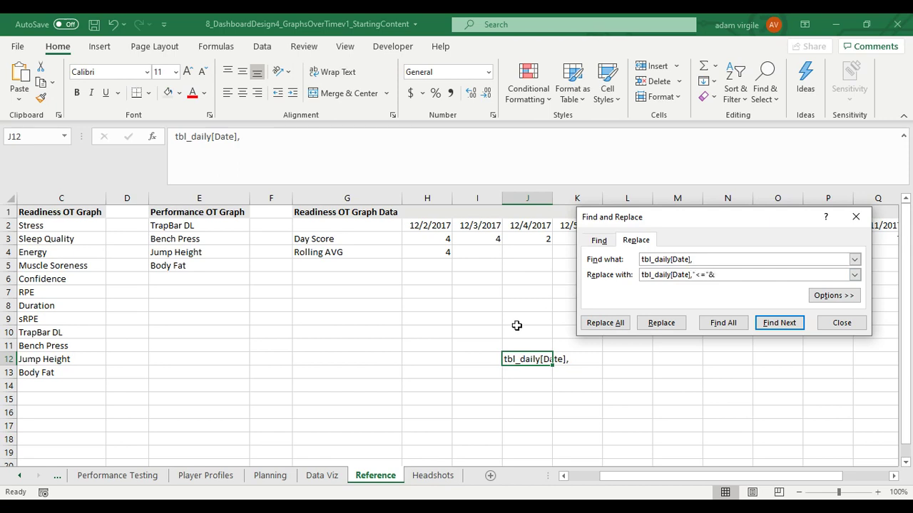
Replace All within H4, so its criteria read "<="&H$2 and it returns 6.13043478
{"action": "left_click_drag", "start_coordinate": [445, 257], "coordinate": [440, 268]}
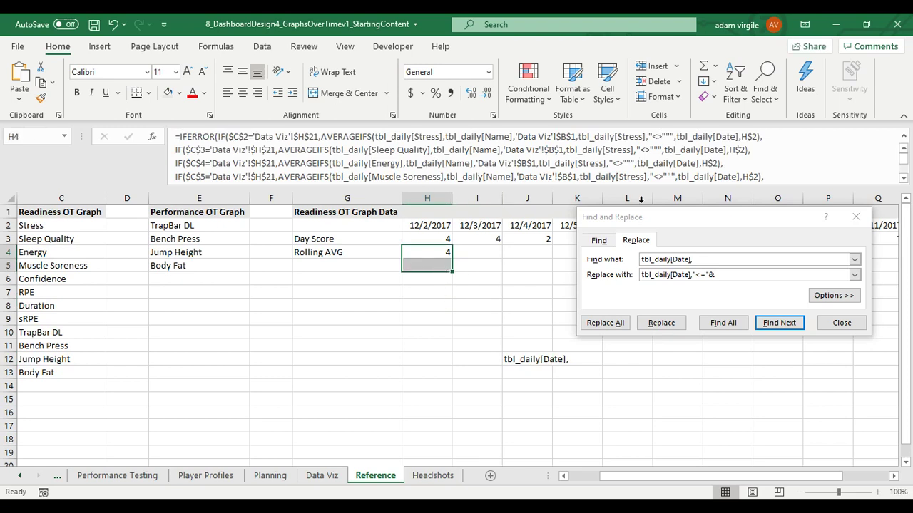
{"action": "left_click", "coordinate": [604, 323]}
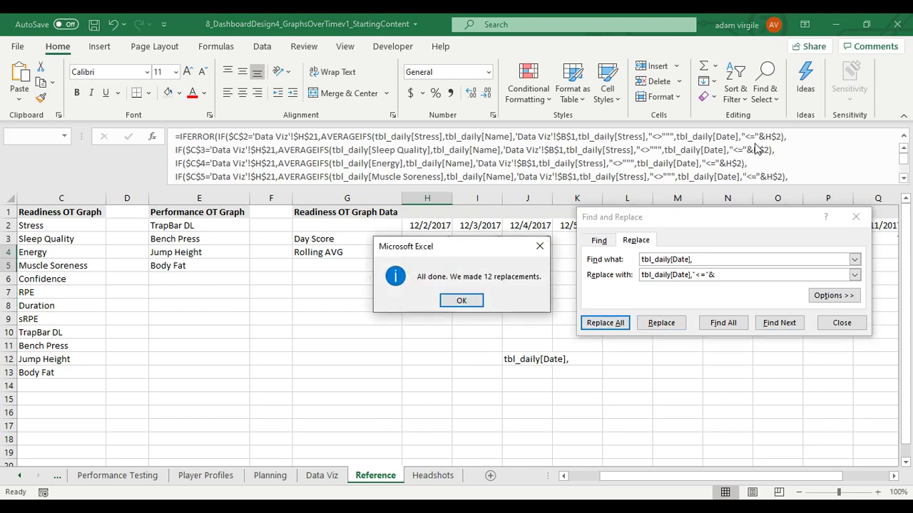
{"action": "key", "text": "Return"}
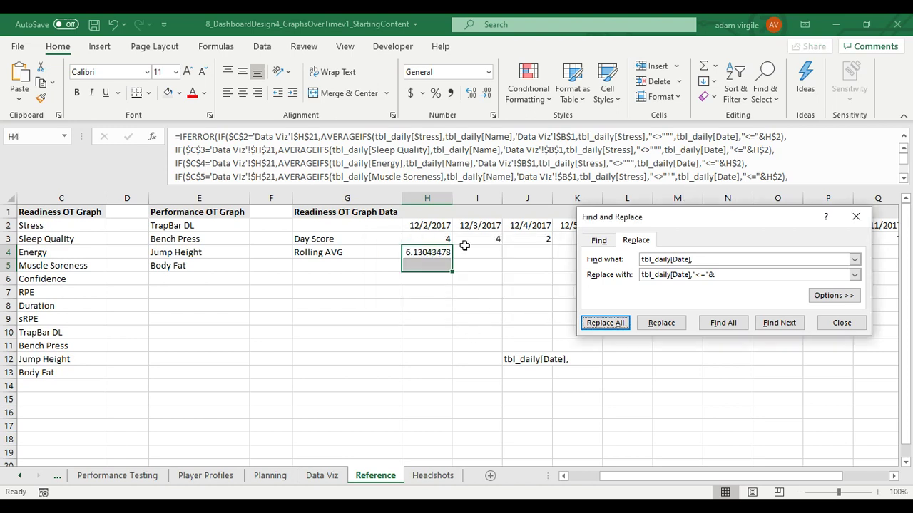
{"action": "left_click", "coordinate": [762, 137]}
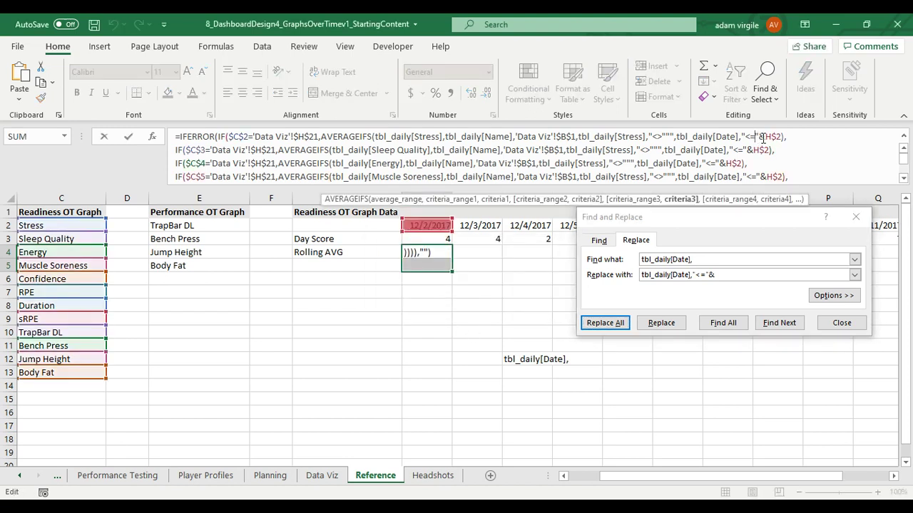
{"action": "key", "text": "Escape"}
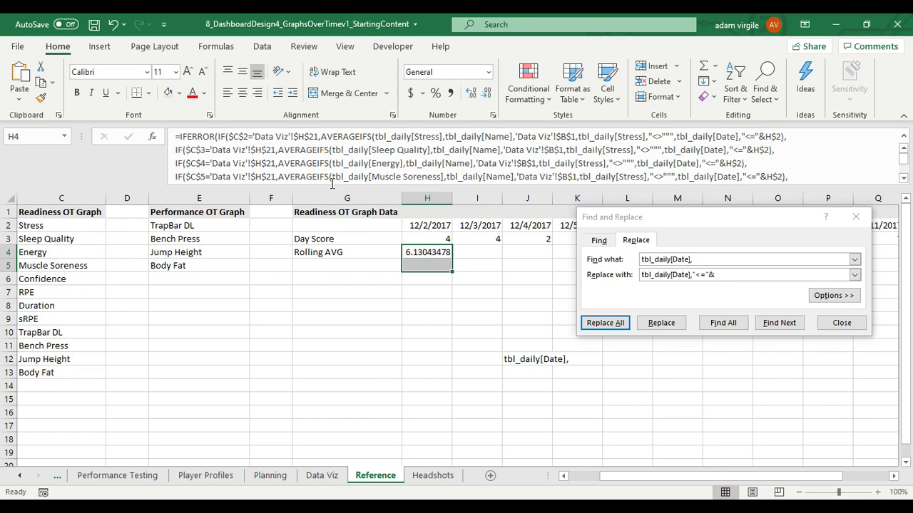
Copy tbl_daily[Date],"<="&H$2 from H4's formula into Find what, leaving H4 unchanged
{"action": "left_click", "coordinate": [317, 476]}
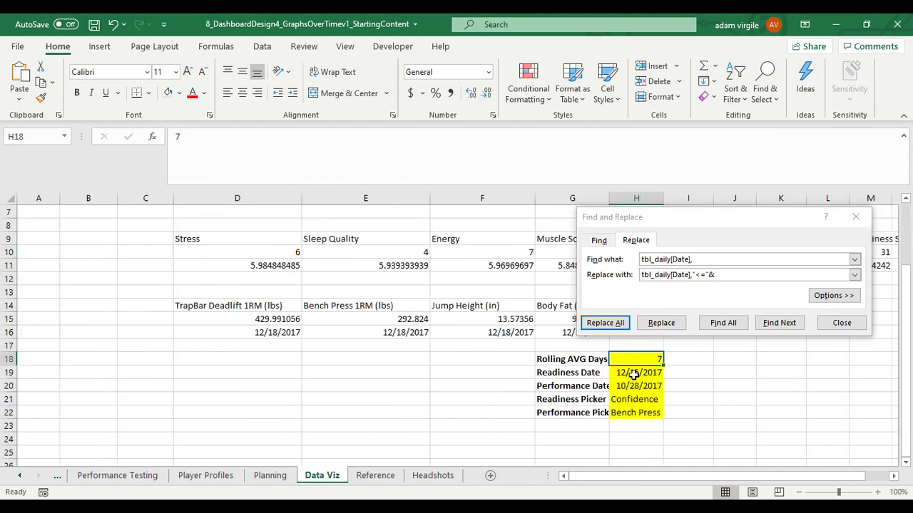
{"action": "left_click", "coordinate": [390, 476]}
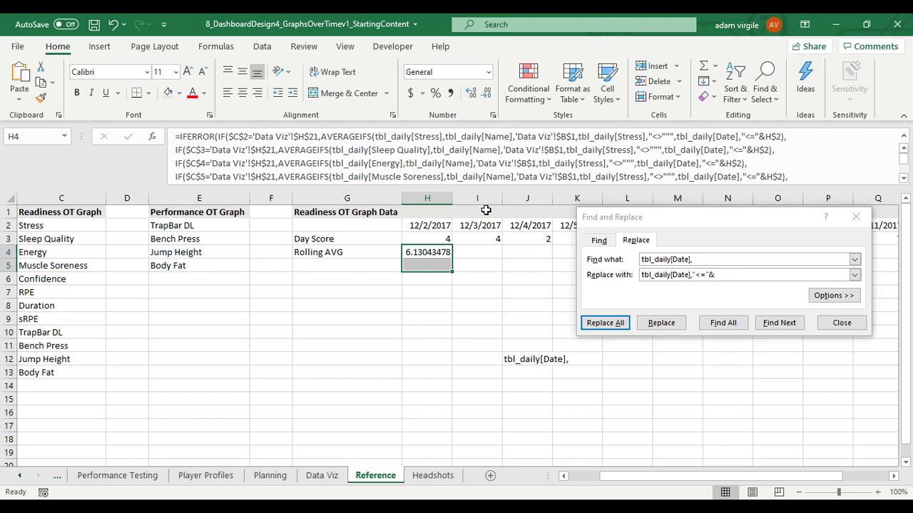
{"action": "left_click", "coordinate": [536, 141]}
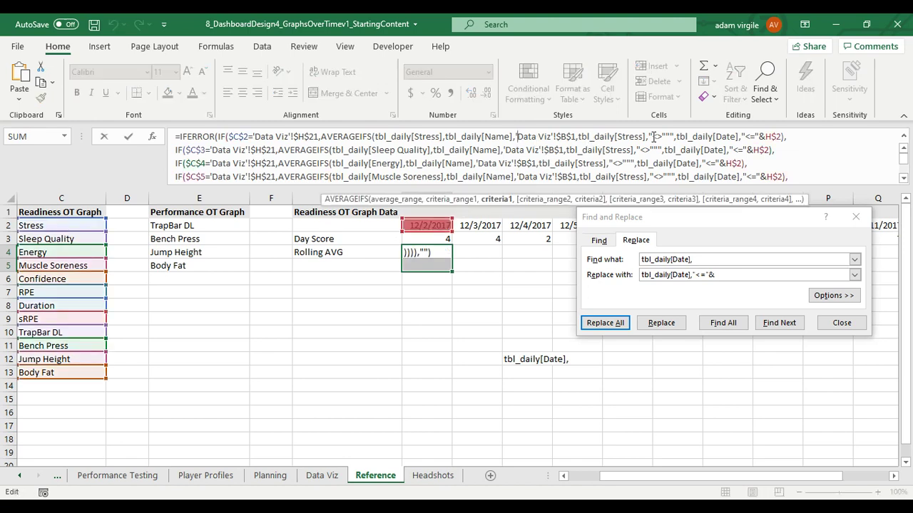
{"action": "key", "text": "Escape"}
{"action": "left_click_drag", "start_coordinate": [782, 136], "coordinate": [677, 136]}
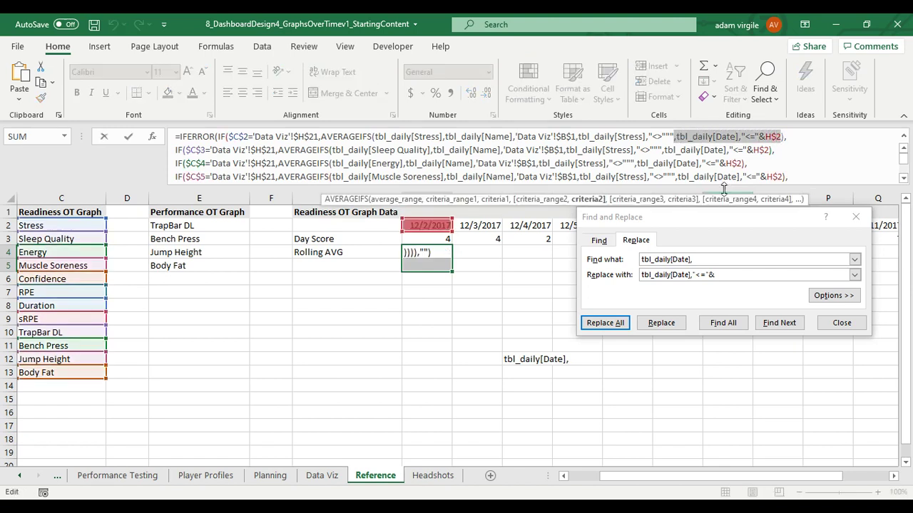
{"action": "left_click", "coordinate": [680, 136]}
{"action": "left_click_drag", "start_coordinate": [679, 136], "coordinate": [780, 136]}
{"action": "key", "text": "ctrl+c"}
{"action": "key", "text": "ctrl+v"}
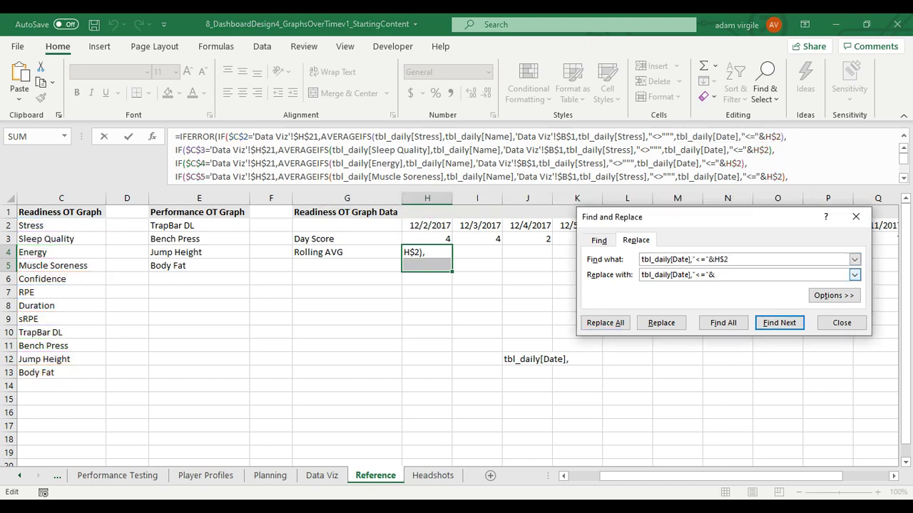
{"action": "key", "text": "shift+Home"}
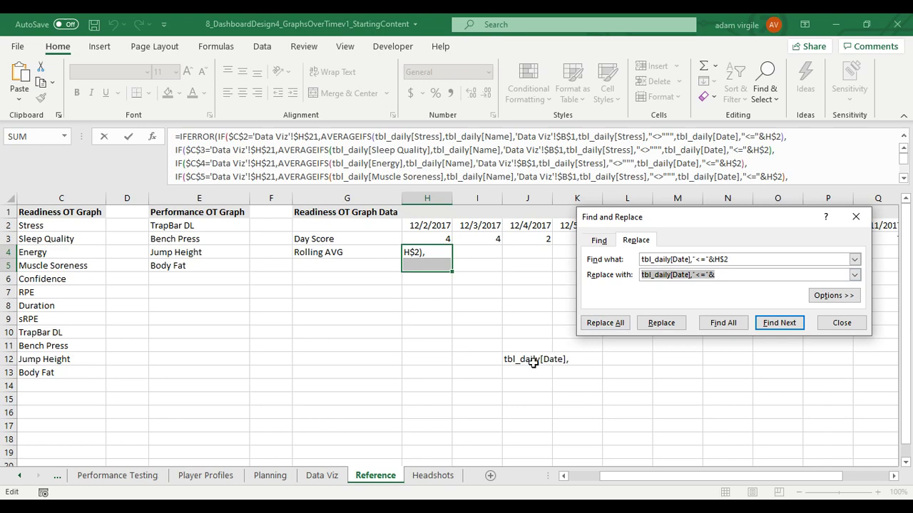
{"action": "left_click", "coordinate": [533, 363]}
{"action": "key", "text": "Escape"}
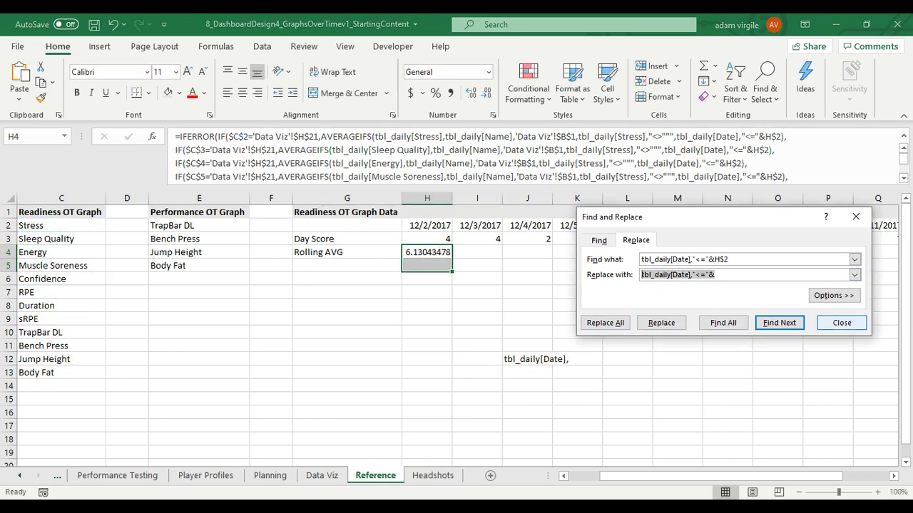
Close Find and Replace, paste the criterion into J12 and copy it into J13
{"action": "left_click", "coordinate": [841, 322]}
{"action": "right_click", "coordinate": [533, 359]}
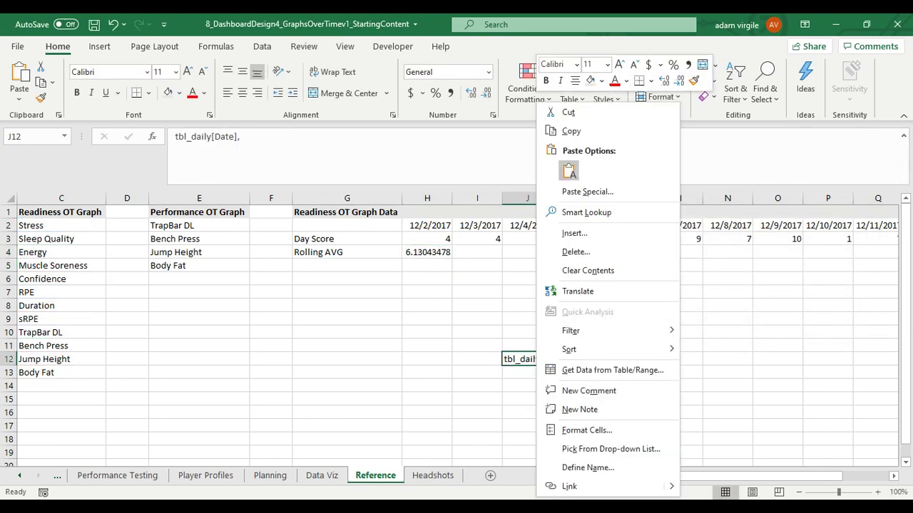
{"action": "left_click", "coordinate": [568, 170]}
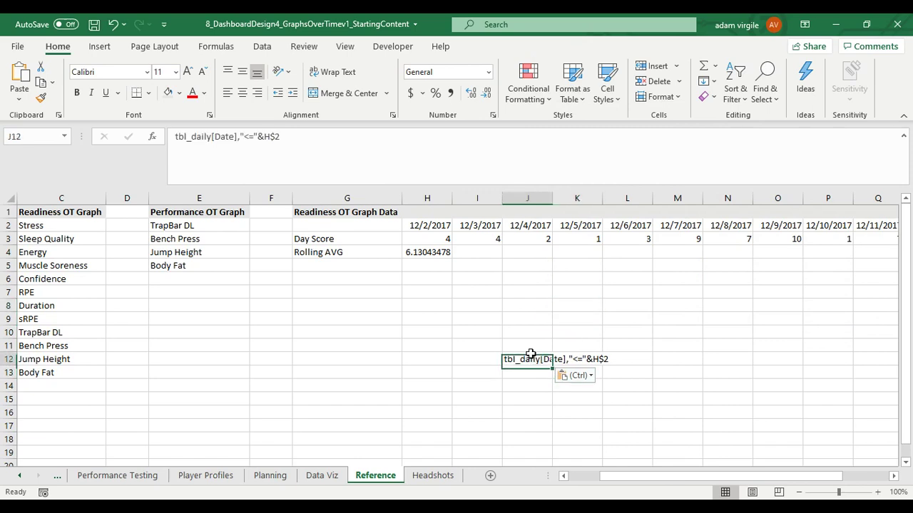
{"action": "key", "text": "ctrl+c"}
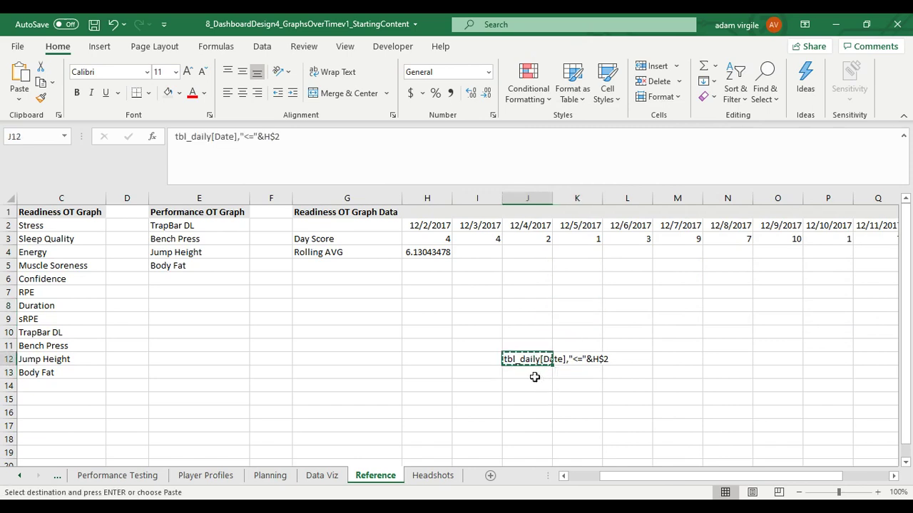
{"action": "right_click", "coordinate": [534, 377]}
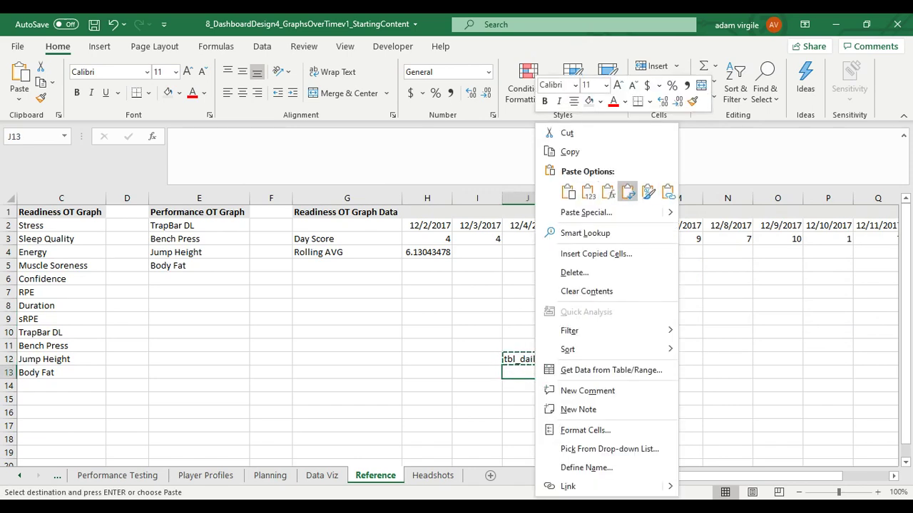
{"action": "left_click", "coordinate": [587, 191]}
Extend J13's text with a second criterion, ,tbl_daily[Date],">="&H$2-
{"action": "left_click", "coordinate": [410, 152]}
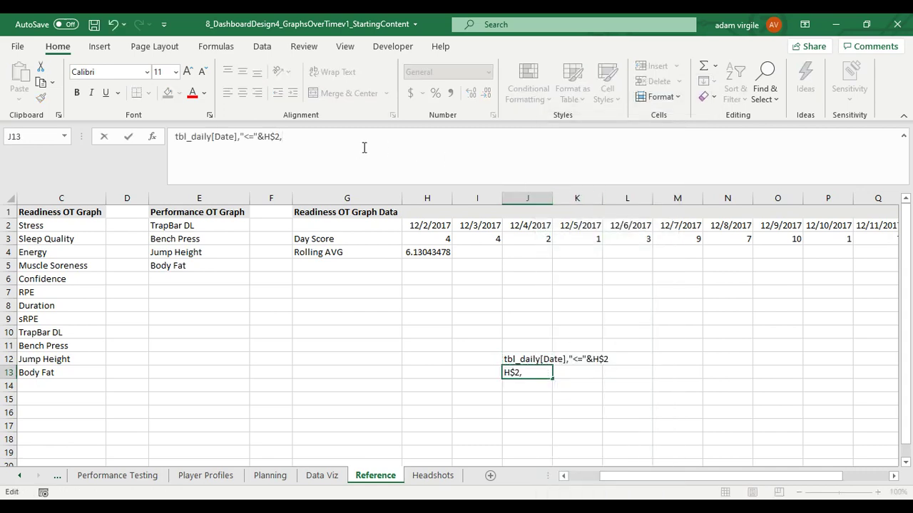
{"action": "type", "text": ",tbl_daily[Date],\">="}
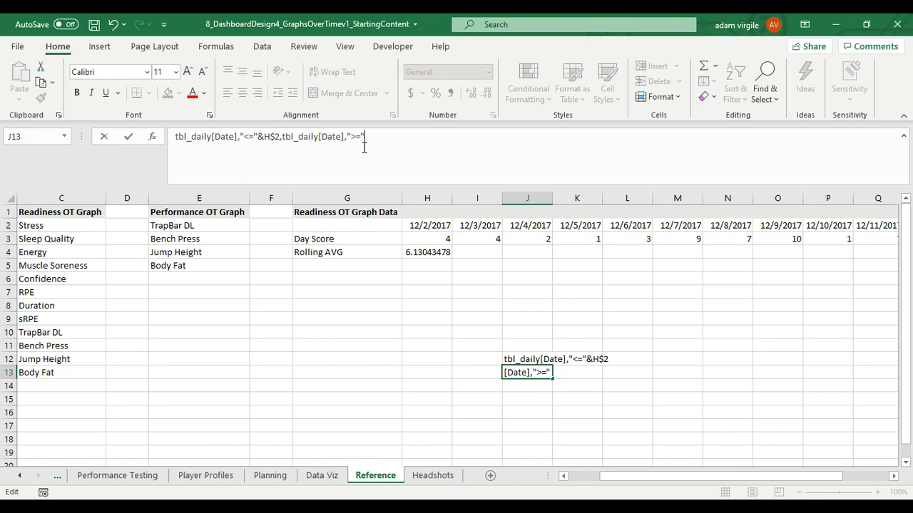
{"action": "type", "text": "&"}
{"action": "left_click_drag", "start_coordinate": [278, 136], "coordinate": [261, 137]}
{"action": "left_click", "coordinate": [268, 139]}
{"action": "left_click_drag", "start_coordinate": [280, 138], "coordinate": [264, 136]}
{"action": "key", "text": "ctrl+c"}
{"action": "left_click", "coordinate": [391, 137]}
{"action": "key", "text": "ctrl+v"}
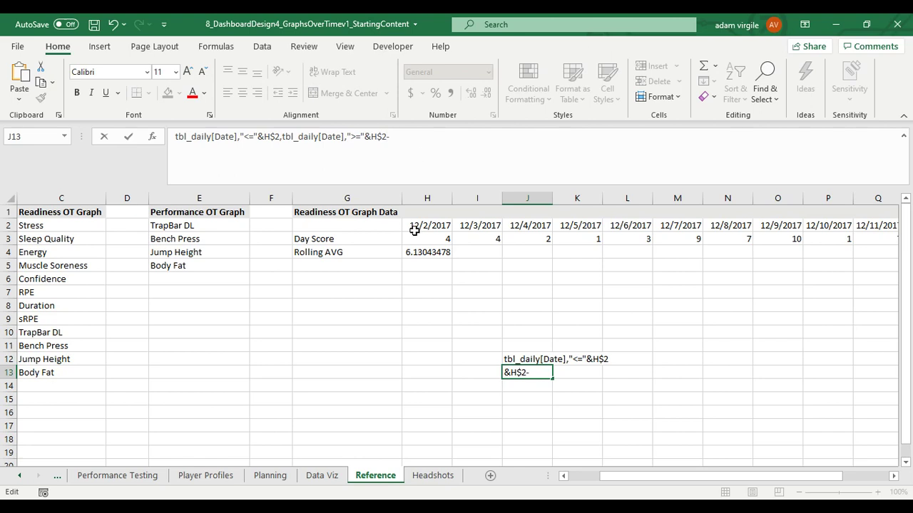
Generate a 'Data Viz'!H18 reference in J13 pointing at the Rolling AVG Days cell
{"action": "left_click", "coordinate": [323, 475]}
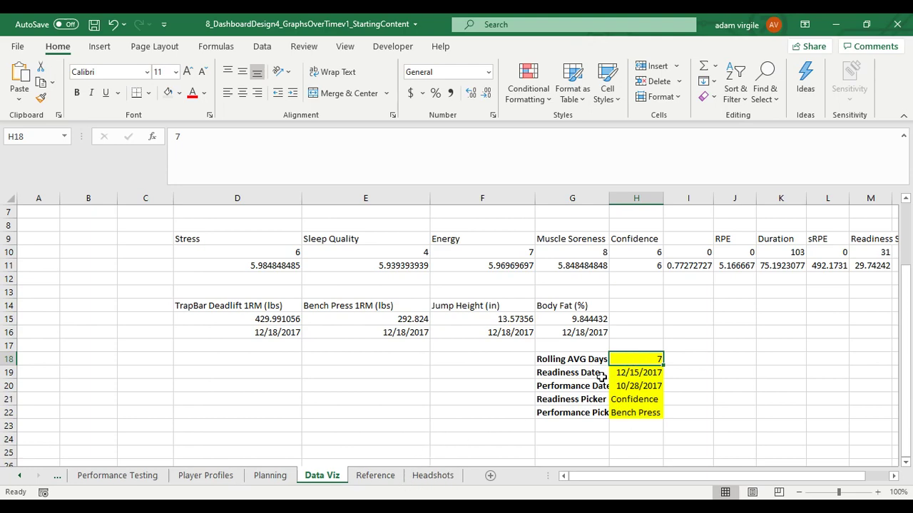
{"action": "left_click", "coordinate": [375, 476]}
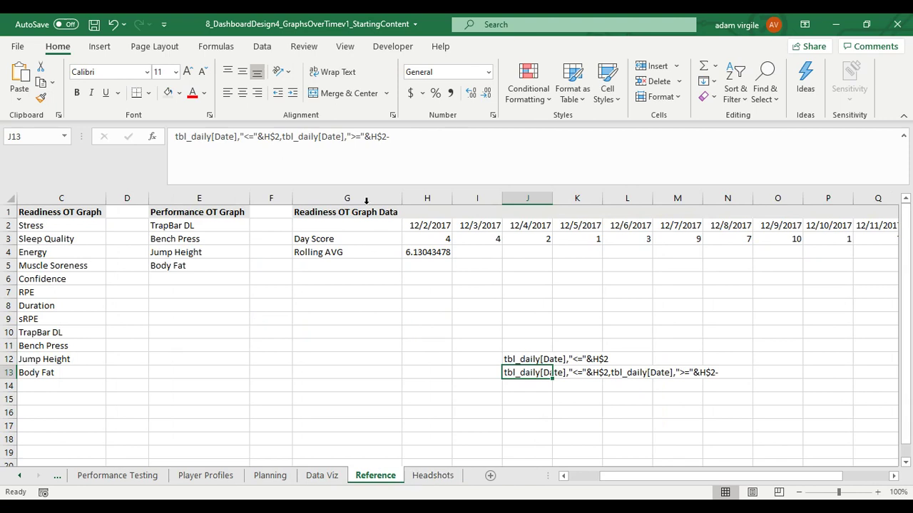
{"action": "left_click", "coordinate": [406, 141]}
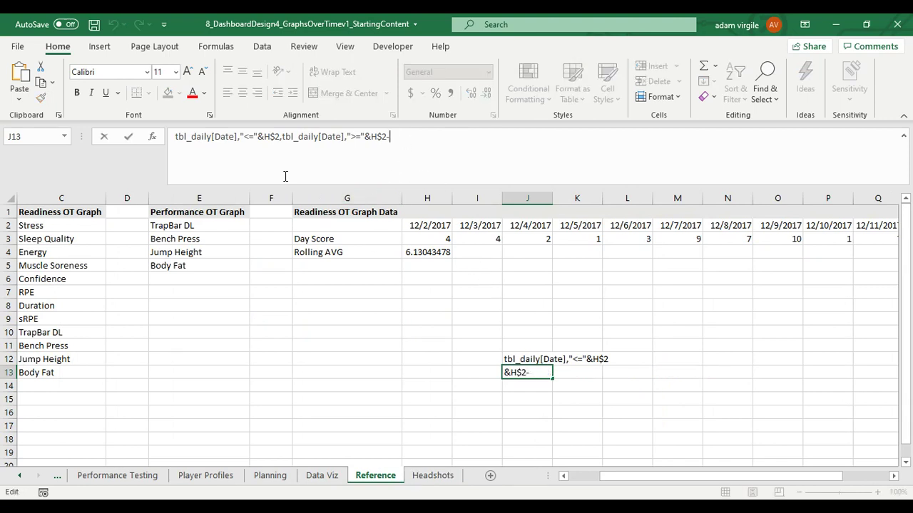
{"action": "key", "text": "Home"}
{"action": "type", "text": "="}
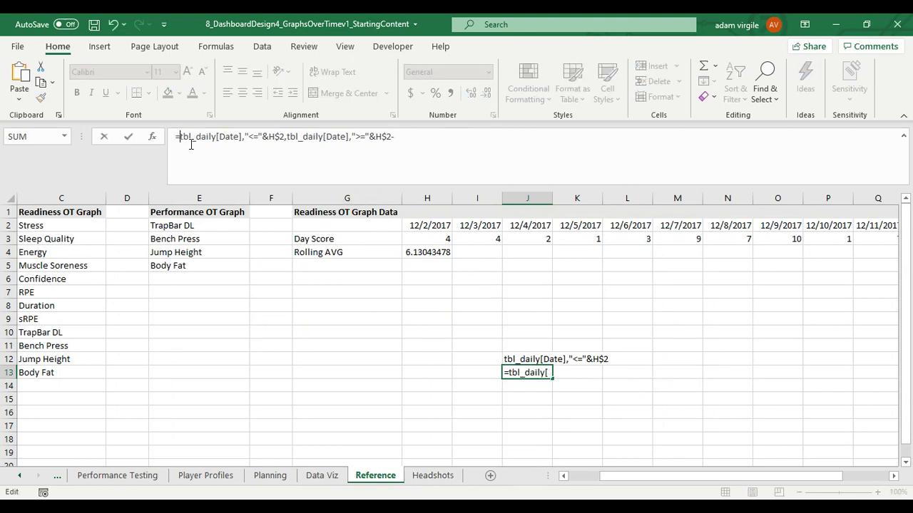
{"action": "left_click", "coordinate": [322, 475]}
{"action": "left_click", "coordinate": [651, 359]}
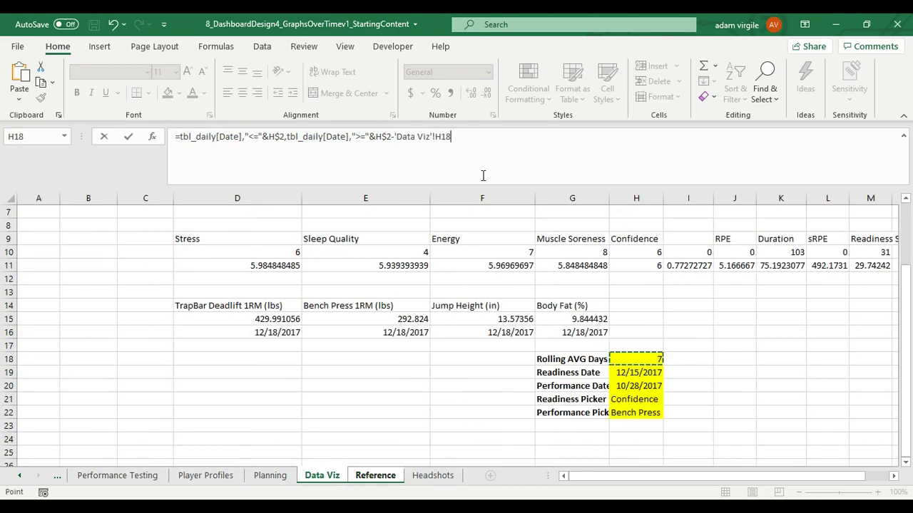
Append 'Data Viz'!$H$18 to J13's criterion text and commit it
{"action": "left_click_drag", "start_coordinate": [457, 136], "coordinate": [394, 138]}
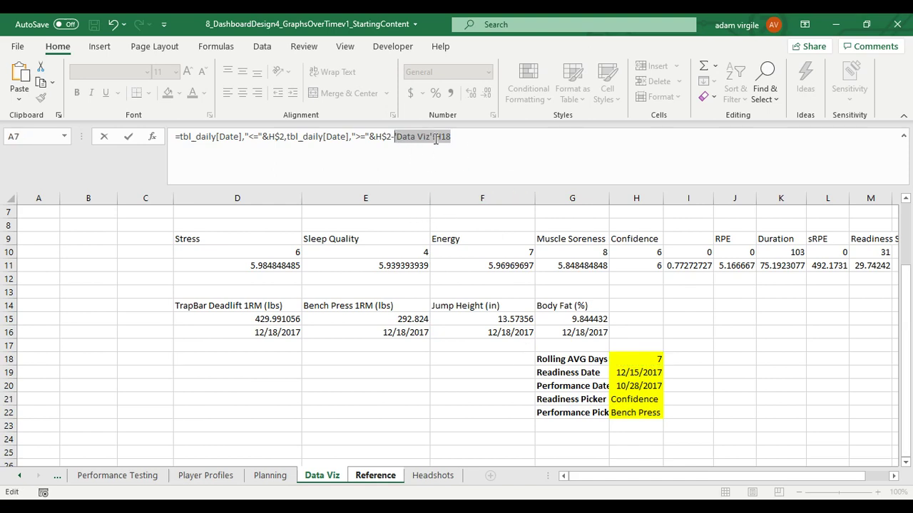
{"action": "key", "text": "Escape"}
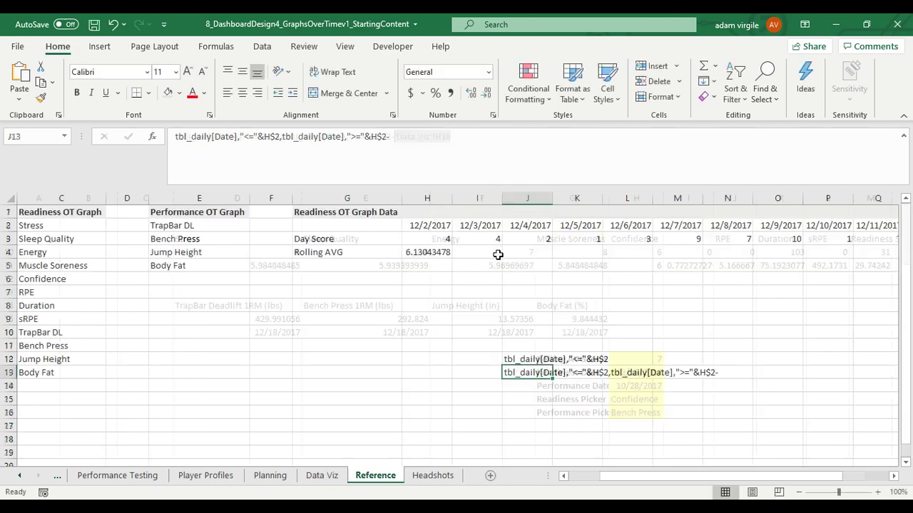
{"action": "left_click", "coordinate": [417, 136]}
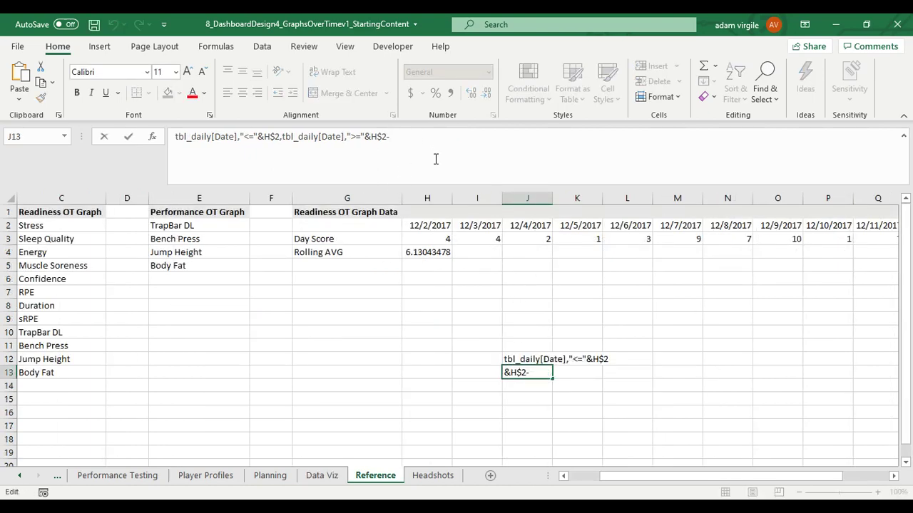
{"action": "key", "text": "ctrl+v"}
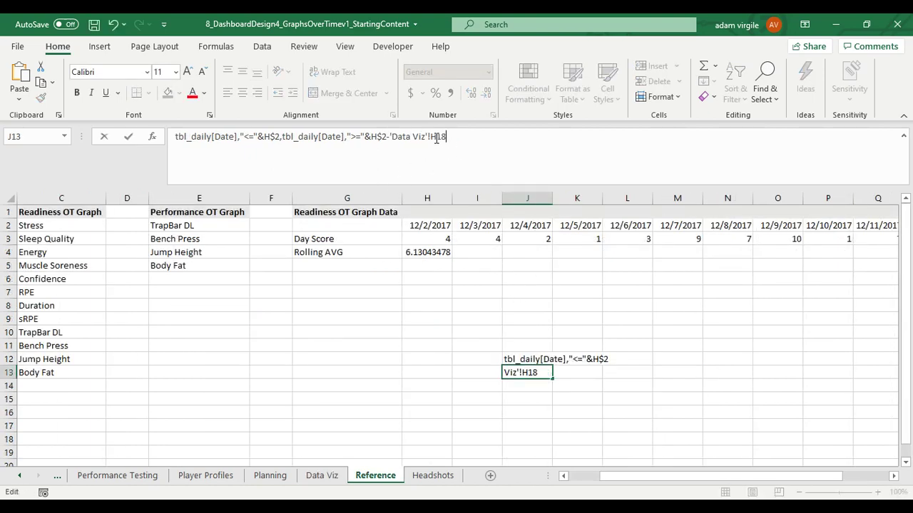
{"action": "type", "text": "$H$"}
{"action": "key", "text": "ctrl+Return"}
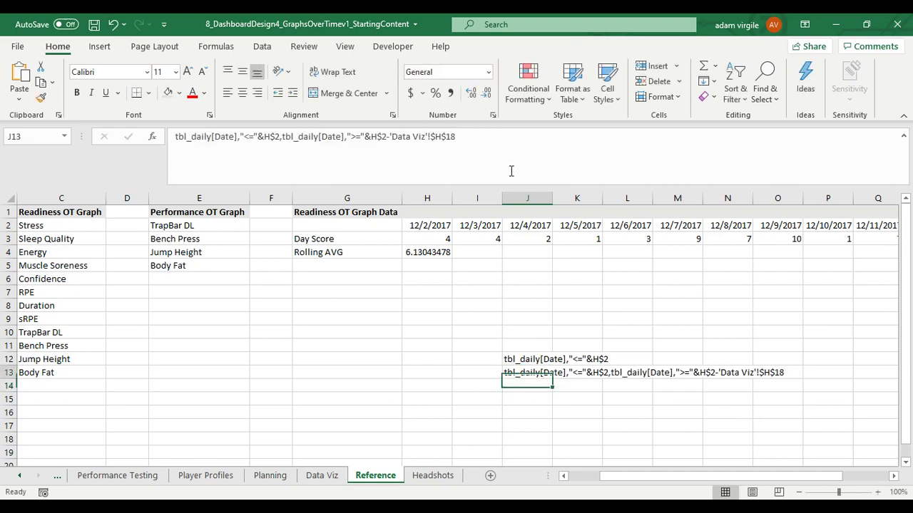
Select H4:H5 and open Find and Replace beside the J12 and J13 criteria
{"action": "left_click", "coordinate": [533, 362]}
{"action": "left_click", "coordinate": [534, 373]}
{"action": "left_click", "coordinate": [440, 258]}
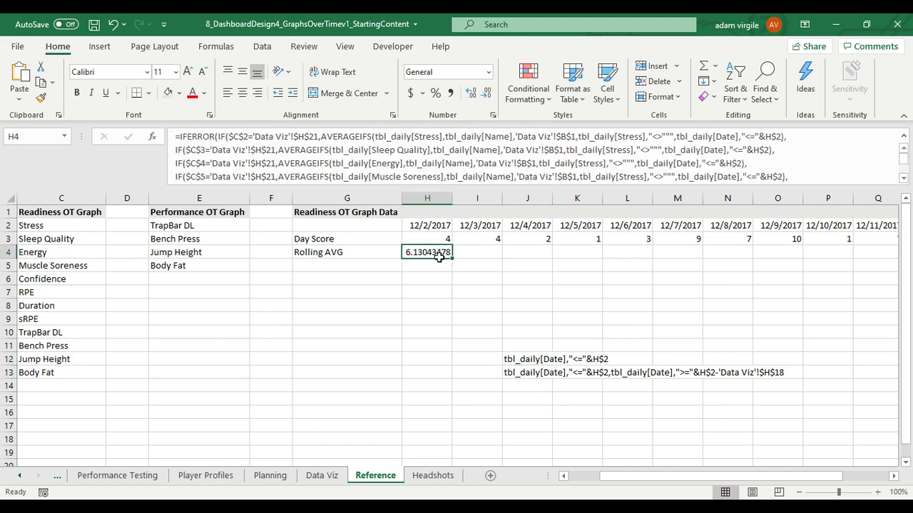
{"action": "left_click_drag", "start_coordinate": [440, 258], "coordinate": [440, 270]}
{"action": "left_click", "coordinate": [764, 86]}
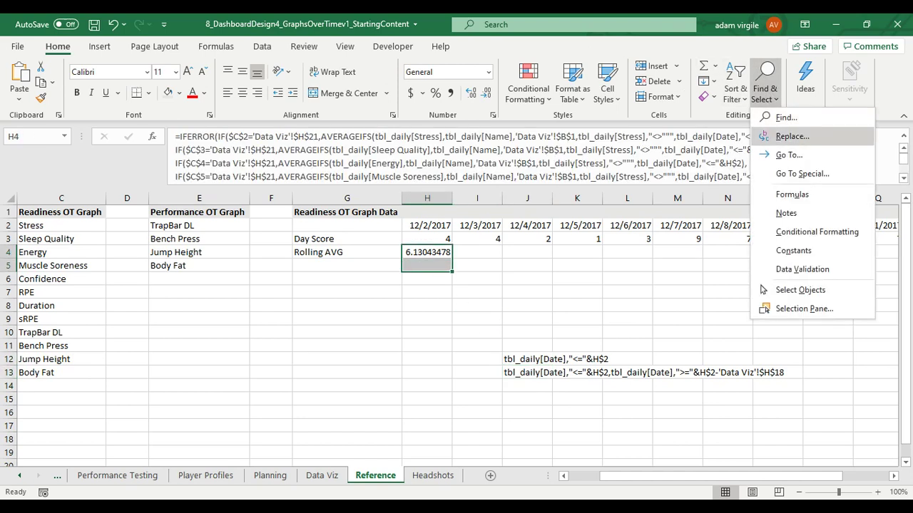
{"action": "left_click", "coordinate": [791, 136]}
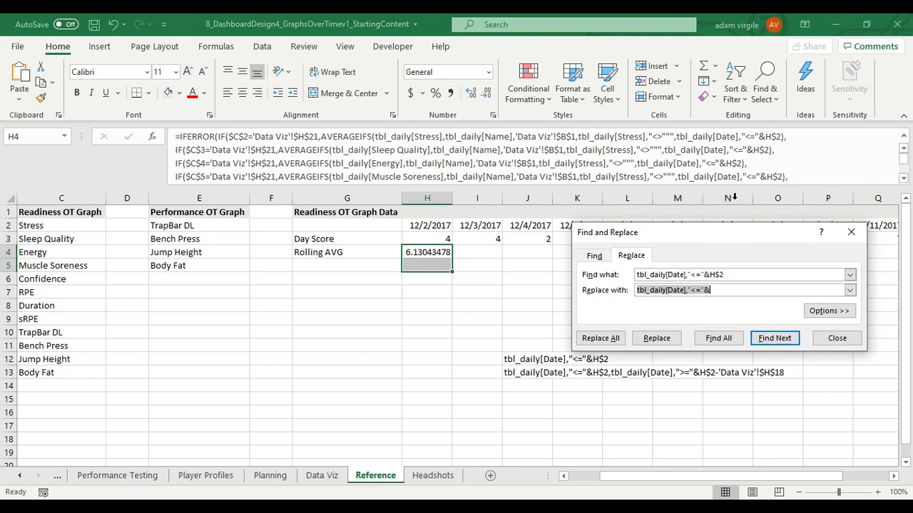
{"action": "left_click_drag", "start_coordinate": [728, 220], "coordinate": [750, 143]}
Load J12's criterion as the search text and J13's as the replacement
{"action": "left_click", "coordinate": [546, 359]}
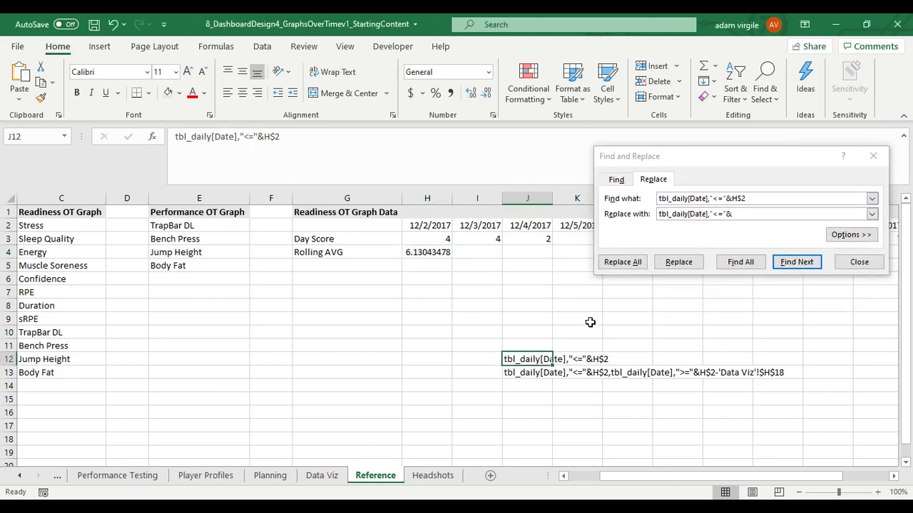
{"action": "key", "text": "ctrl+c"}
{"action": "left_click", "coordinate": [849, 199]}
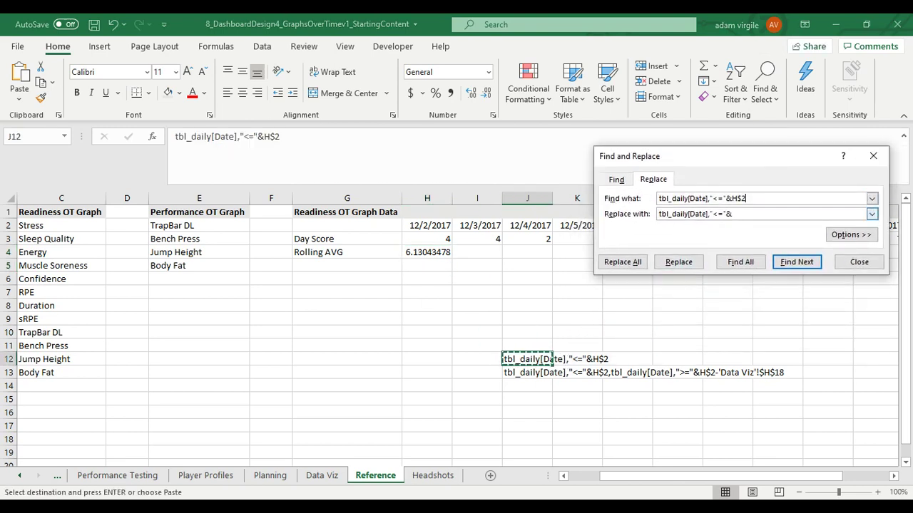
{"action": "left_click", "coordinate": [529, 373]}
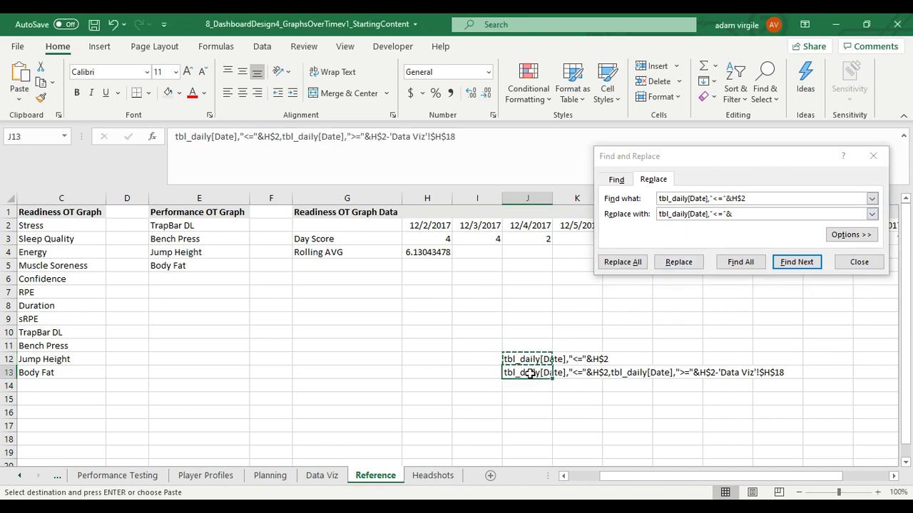
{"action": "key", "text": "ctrl+c"}
{"action": "left_click", "coordinate": [856, 214]}
{"action": "key", "text": "ctrl+v"}
{"action": "key", "text": "shift+Home"}
{"action": "key", "text": "Home"}
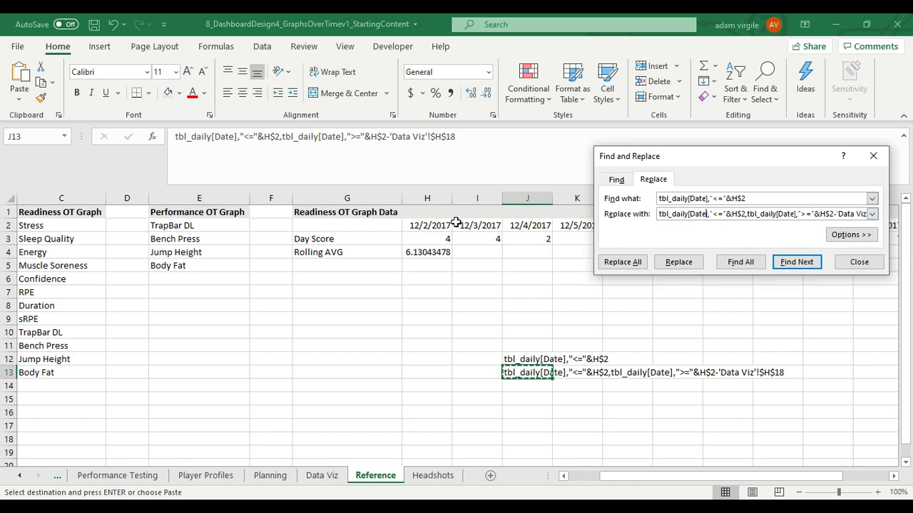
Replace All within H4:H5, making 12 replacements so H4 returns 5.375
{"action": "left_click_drag", "start_coordinate": [775, 213], "coordinate": [867, 214]}
{"action": "left_click", "coordinate": [833, 214]}
{"action": "left_click_drag", "start_coordinate": [711, 213], "coordinate": [867, 214]}
{"action": "left_click", "coordinate": [835, 214]}
{"action": "left_click_drag", "start_coordinate": [434, 252], "coordinate": [436, 268]}
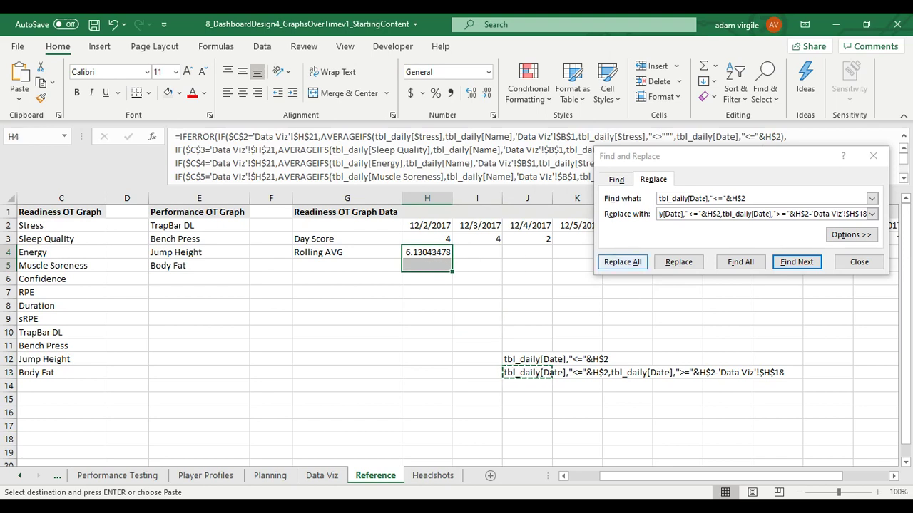
{"action": "left_click", "coordinate": [622, 262]}
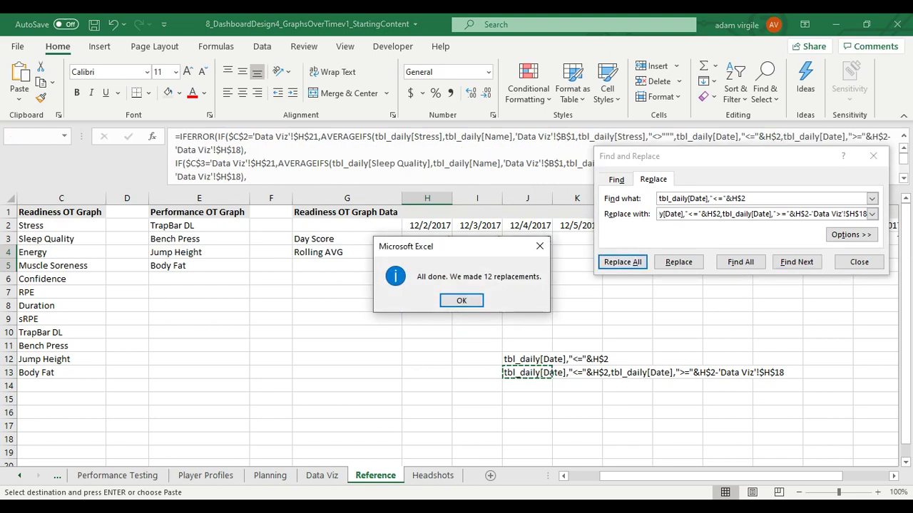
{"action": "left_click", "coordinate": [461, 301]}
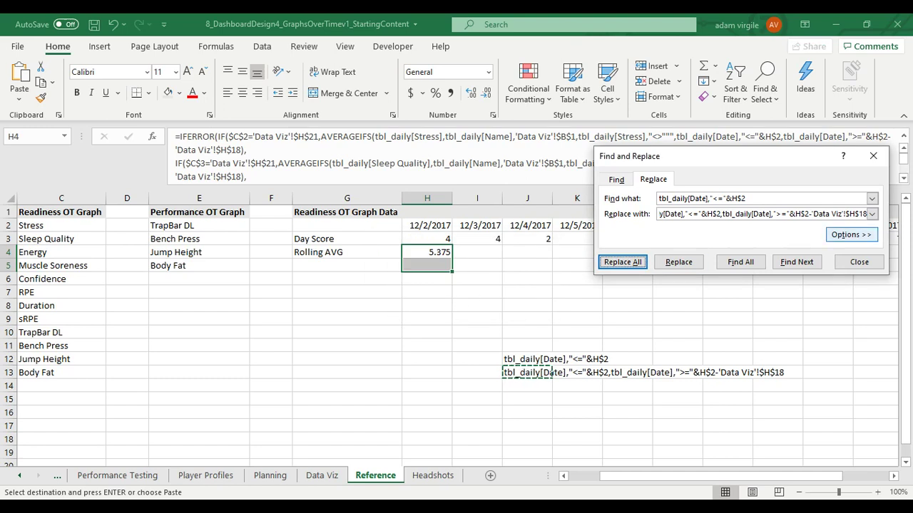
Close Find and Replace and review the H2, H3 and H4 formulas
{"action": "left_click", "coordinate": [857, 262]}
{"action": "left_click", "coordinate": [524, 277]}
{"action": "left_click", "coordinate": [447, 253]}
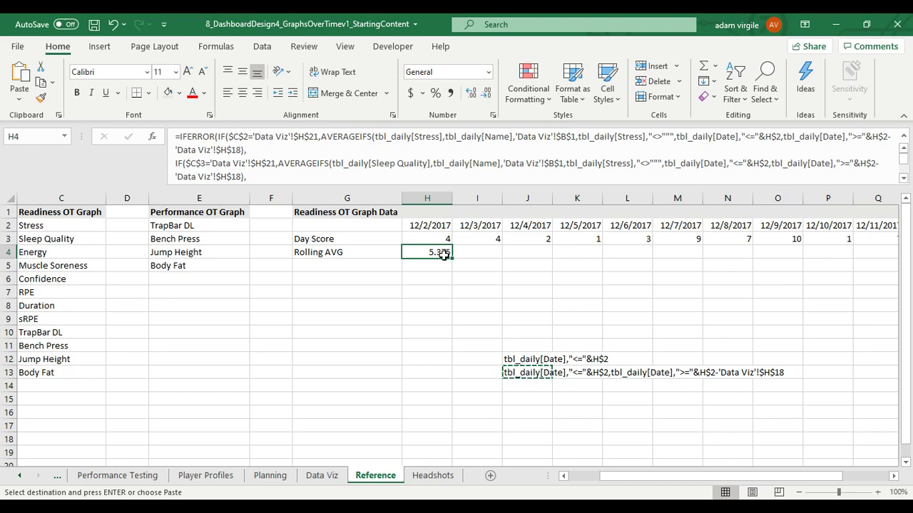
{"action": "left_click", "coordinate": [432, 228]}
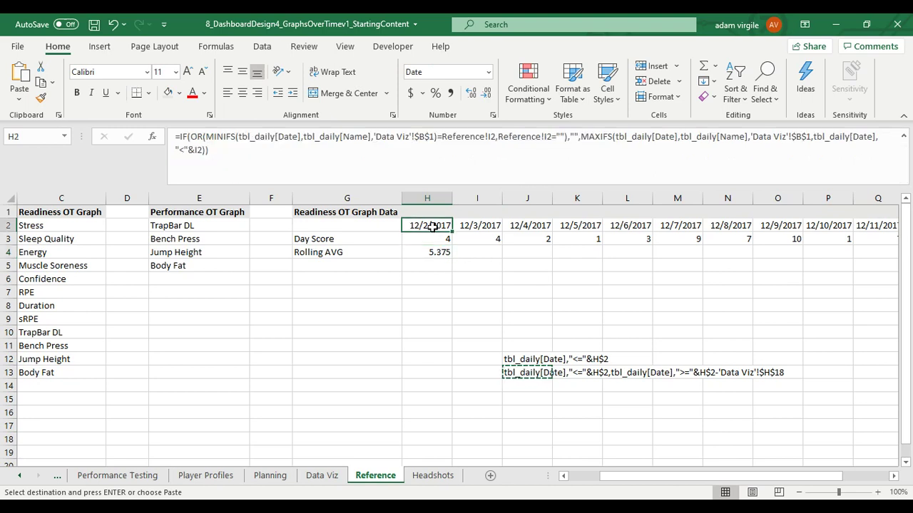
{"action": "left_click", "coordinate": [437, 239]}
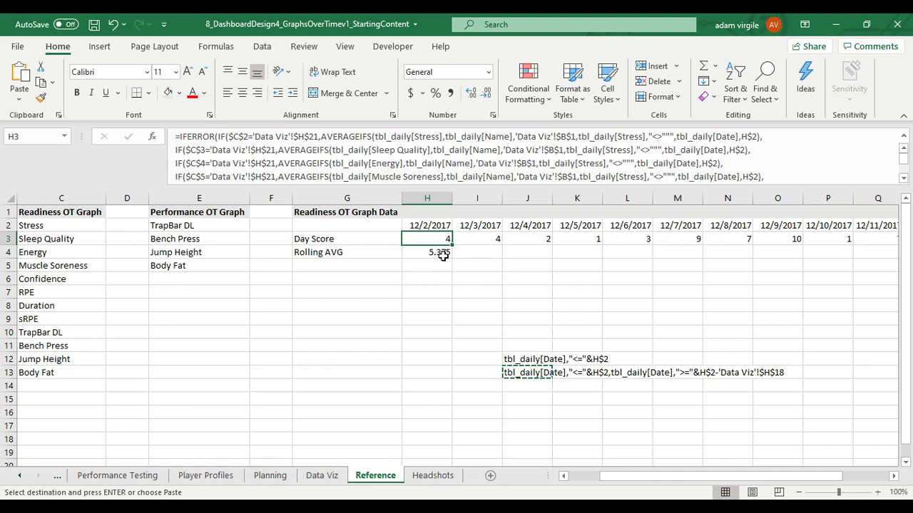
{"action": "left_click", "coordinate": [443, 254]}
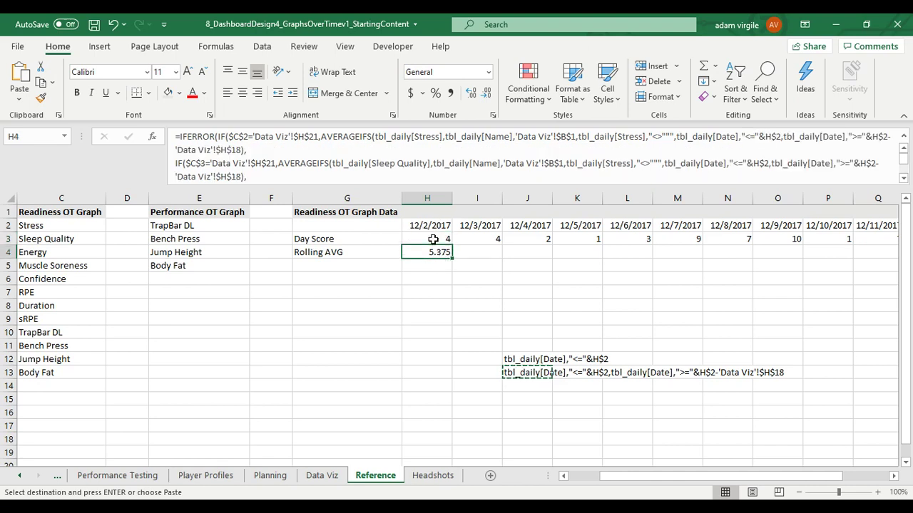
{"action": "left_click", "coordinate": [436, 230]}
{"action": "left_click", "coordinate": [439, 253]}
Copy the H4 Rolling AVG formula across I4:U4
{"action": "key", "text": "ctrl+c"}
{"action": "left_click", "coordinate": [482, 254]}
{"action": "key", "text": "ctrl+v"}
{"action": "left_click", "coordinate": [522, 251]}
{"action": "key", "text": "ctrl+v"}
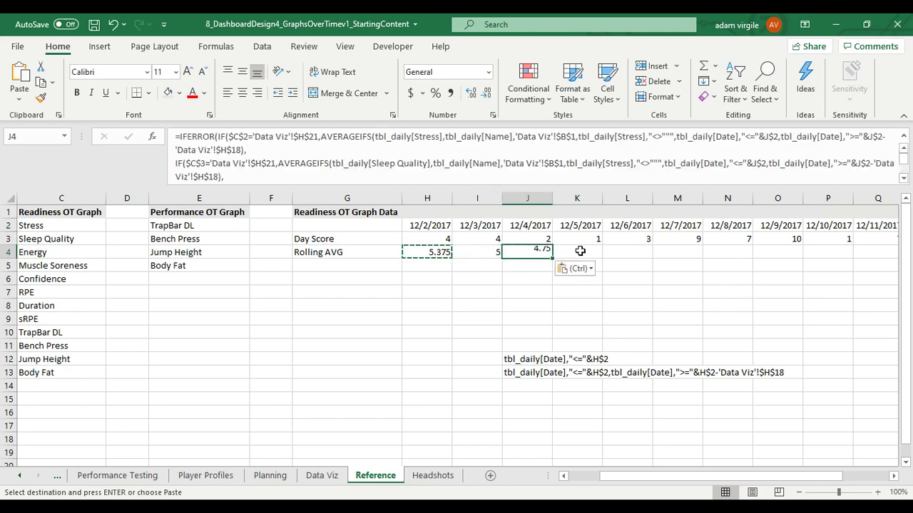
{"action": "left_click", "coordinate": [583, 250]}
{"action": "key", "text": "ctrl+v"}
{"action": "key", "text": "Escape"}
{"action": "left_click_drag", "start_coordinate": [627, 252], "coordinate": [811, 251]}
{"action": "key", "text": "ctrl+v"}
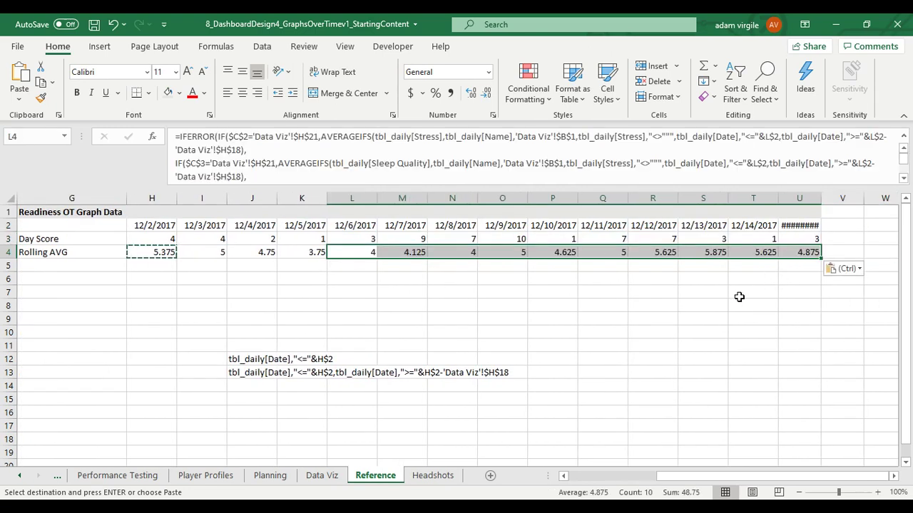
{"action": "key", "text": "Escape"}
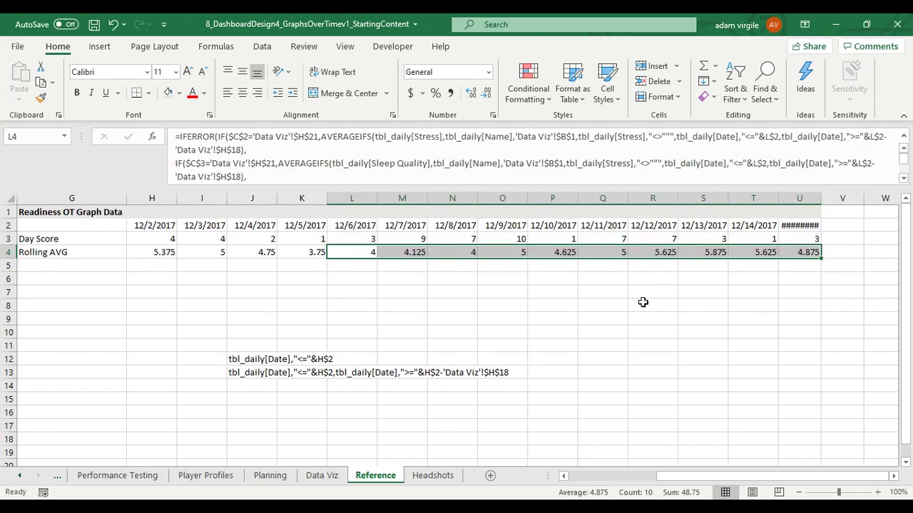
{"action": "left_click", "coordinate": [642, 299]}
{"action": "mouse_move", "coordinate": [164, 251]}
{"action": "left_mouse_down"}
{"action": "mouse_move", "coordinate": [813, 252]}
{"action": "mouse_move", "coordinate": [173, 257]}
{"action": "left_mouse_up"}
{"action": "left_click", "coordinate": [799, 254]}
Clear the leftover formula notes in J12:J13
{"action": "left_click", "coordinate": [235, 292]}
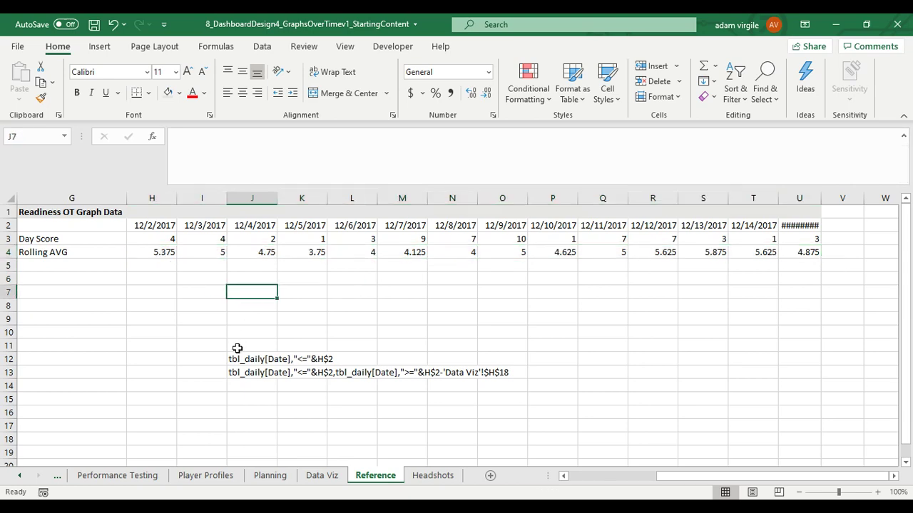
{"action": "left_click_drag", "start_coordinate": [237, 348], "coordinate": [452, 375]}
{"action": "right_click", "coordinate": [452, 376]}
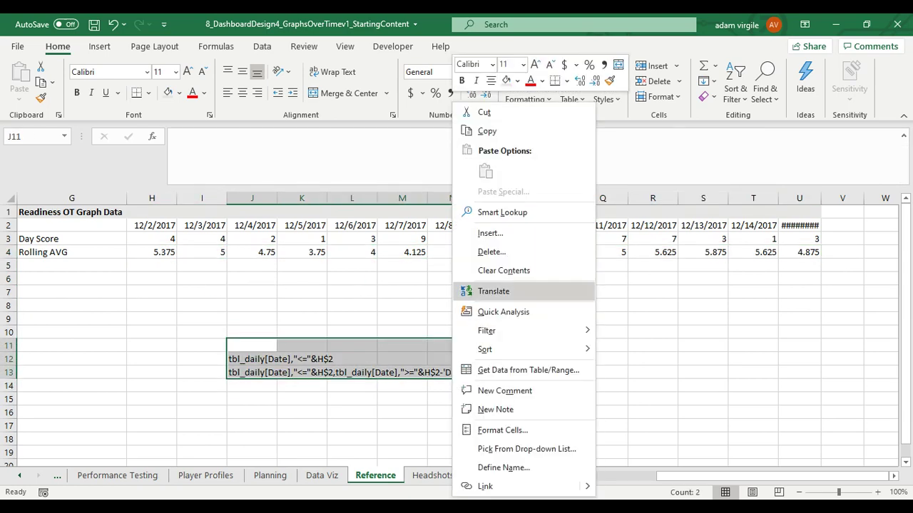
{"action": "key", "text": "Escape"}
{"action": "left_click_drag", "start_coordinate": [345, 278], "coordinate": [234, 289]}
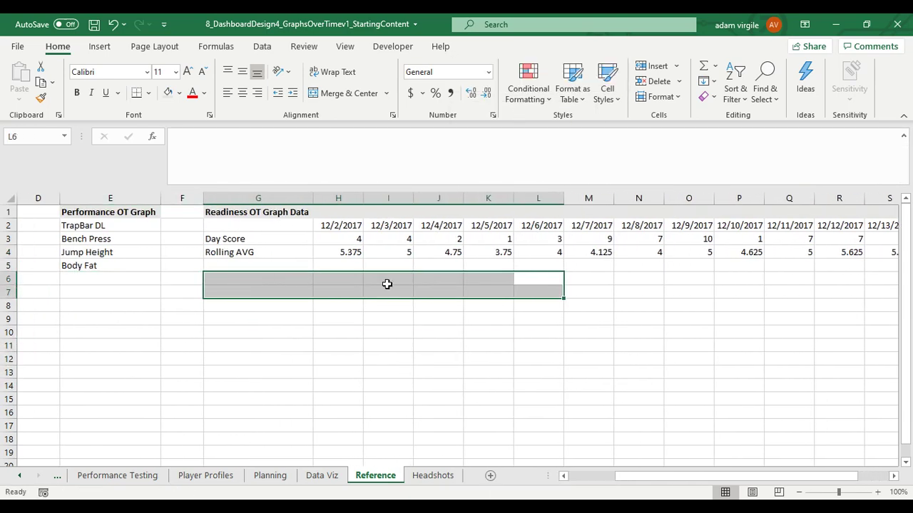
{"action": "left_click", "coordinate": [428, 292]}
{"action": "scroll", "coordinate": [635, 475], "scroll_direction": "right", "scroll_amount": 1}
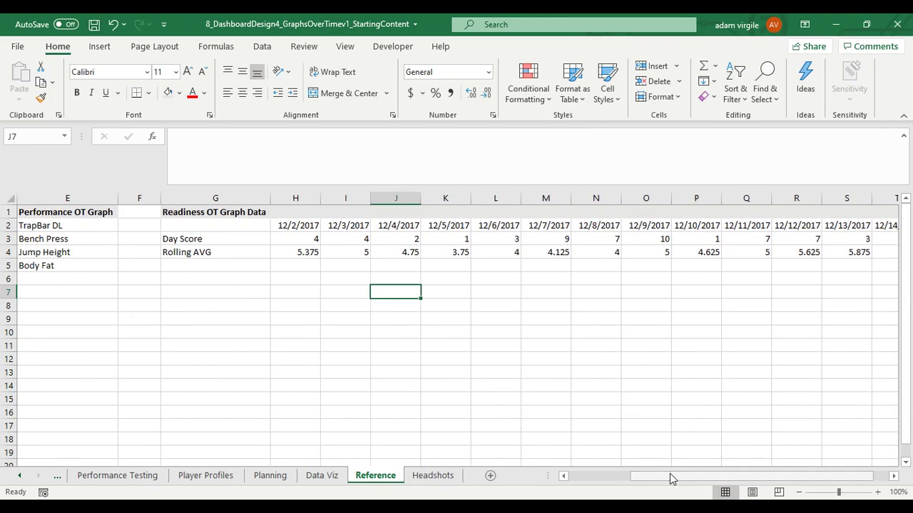
Check the Rolling AVG Days setting on Data Viz, then return to Reference
{"action": "left_click", "coordinate": [100, 47]}
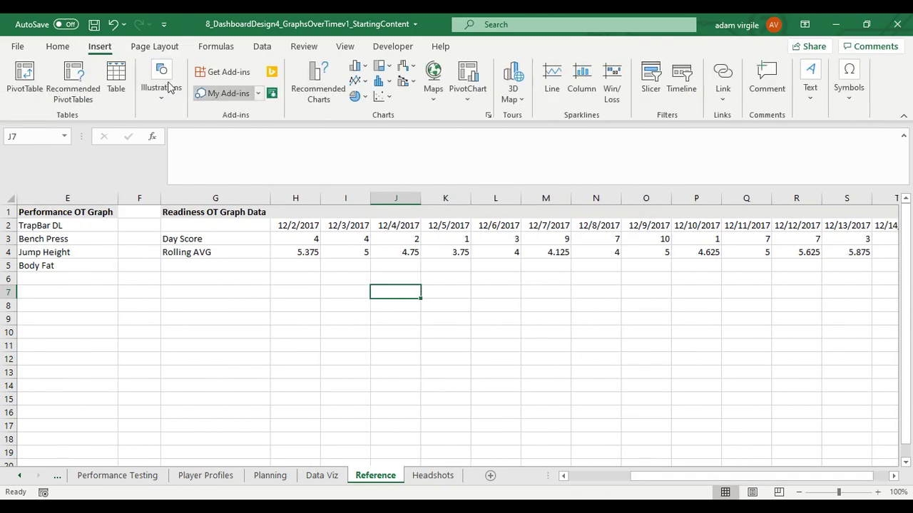
{"action": "left_click", "coordinate": [321, 476]}
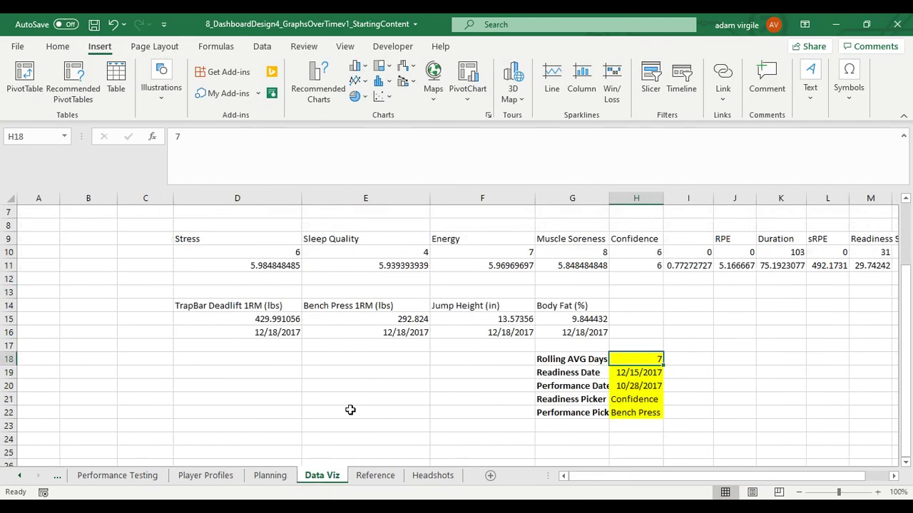
{"action": "left_click", "coordinate": [409, 343]}
{"action": "scroll", "coordinate": [388, 348], "scroll_direction": "down", "scroll_amount": 3}
{"action": "scroll", "coordinate": [389, 347], "scroll_direction": "down", "scroll_amount": 1}
{"action": "left_click", "coordinate": [389, 342]}
{"action": "scroll", "coordinate": [389, 342], "scroll_direction": "up", "scroll_amount": 1}
{"action": "left_click", "coordinate": [375, 475]}
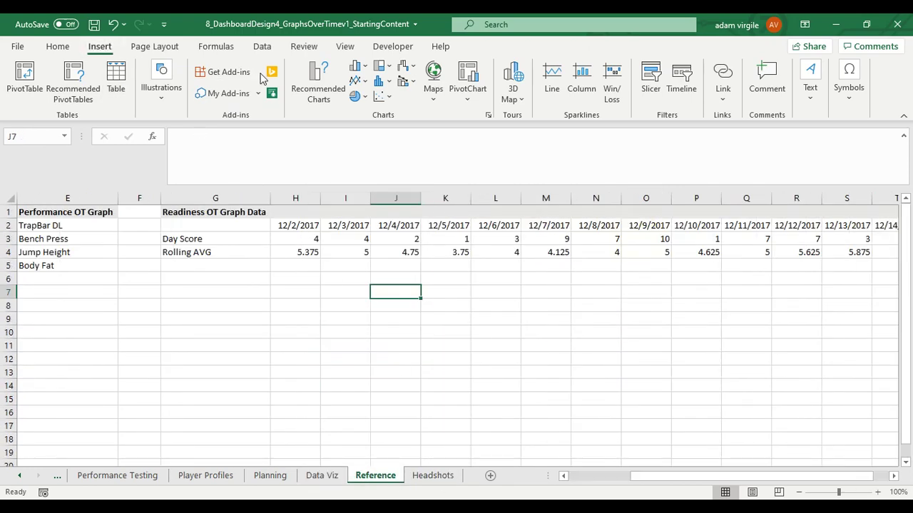
Preview the basic clustered column chart and dismiss it without inserting
{"action": "left_click", "coordinate": [363, 69]}
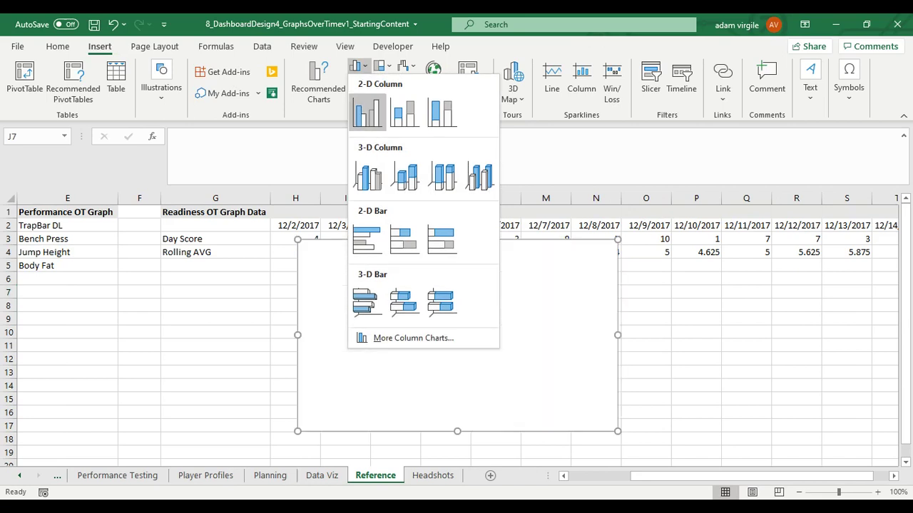
{"action": "left_click", "coordinate": [367, 112]}
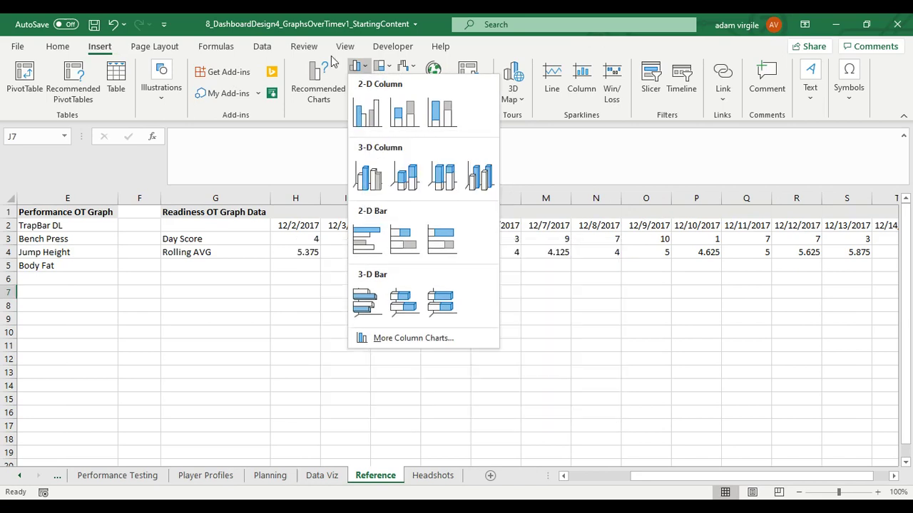
{"action": "left_click", "coordinate": [393, 47]}
{"action": "left_click", "coordinate": [393, 46]}
{"action": "left_click", "coordinate": [99, 47]}
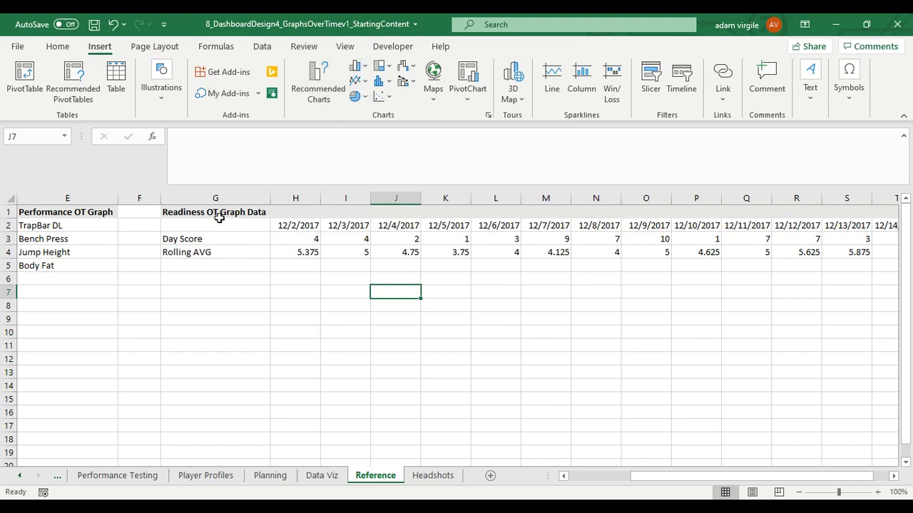
Insert a recommended clustered column chart from G2:U4
{"action": "left_click_drag", "start_coordinate": [206, 219], "coordinate": [813, 251]}
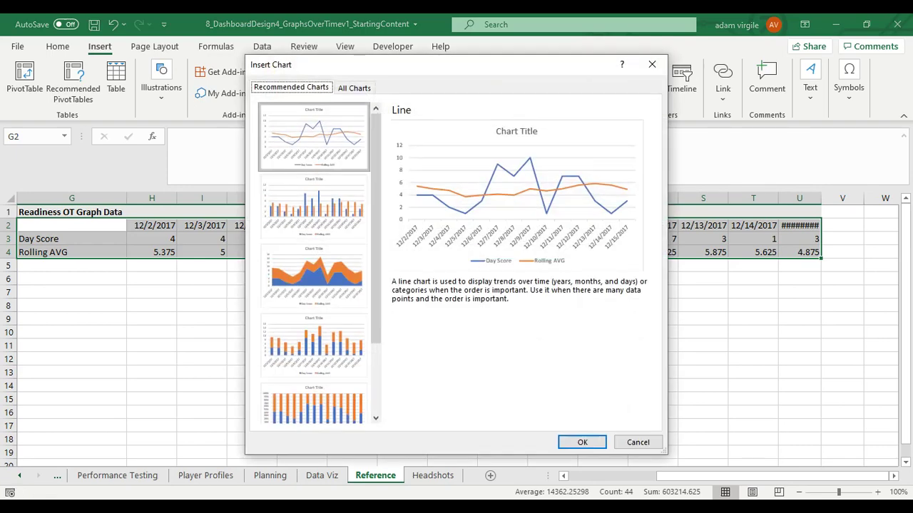
{"action": "key", "text": "Down"}
{"action": "key", "text": "Down"}
{"action": "key", "text": "Down"}
{"action": "key", "text": "Down"}
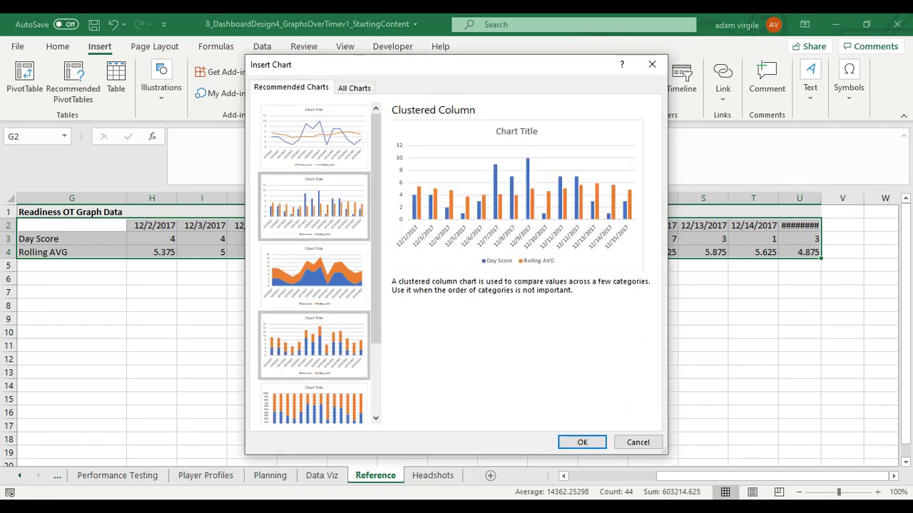
{"action": "key", "text": "Up"}
{"action": "key", "text": "Up"}
{"action": "key", "text": "Up"}
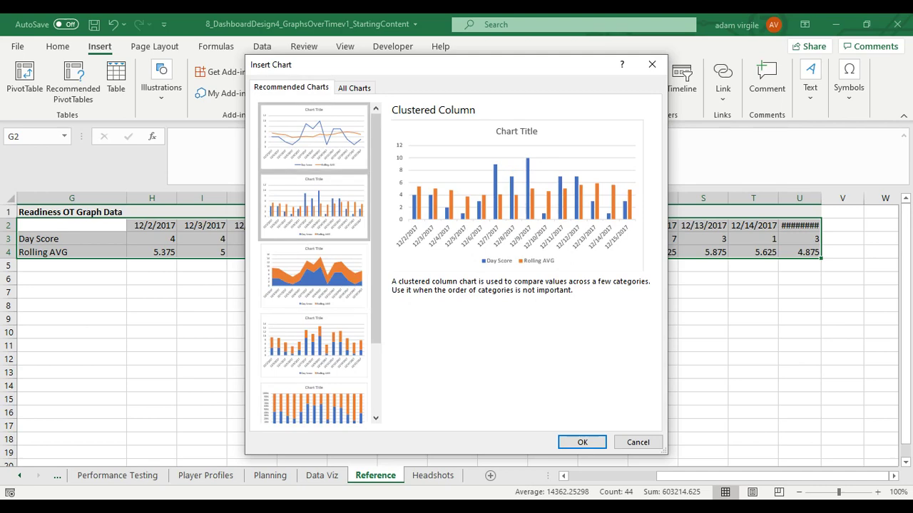
{"action": "key", "text": "Tab"}
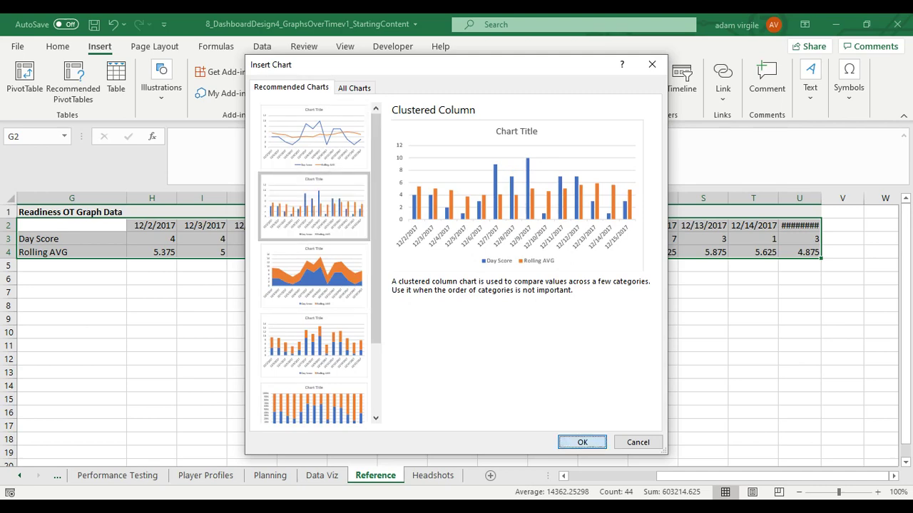
{"action": "left_click", "coordinate": [598, 438]}
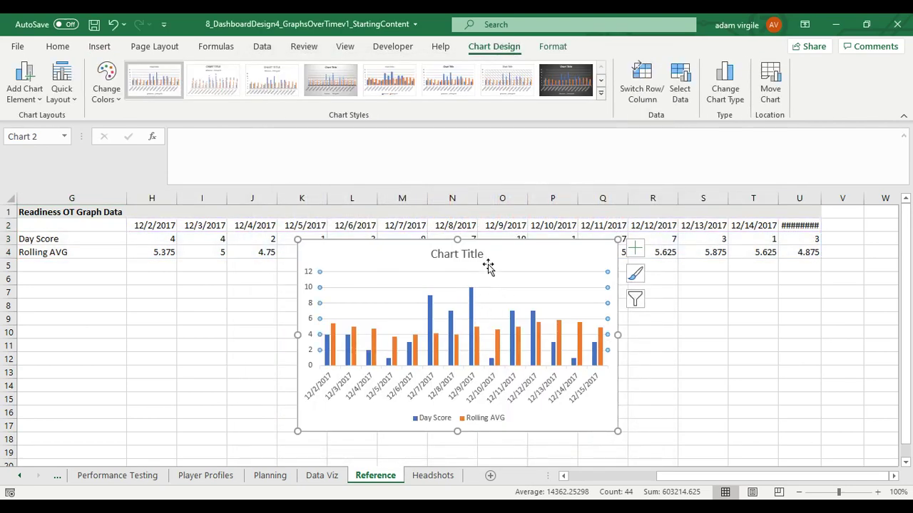
Move the chart under the data and change the Rolling AVG series to a line
{"action": "left_click_drag", "start_coordinate": [492, 251], "coordinate": [361, 268]}
{"action": "left_click", "coordinate": [336, 437]}
{"action": "left_click", "coordinate": [338, 437]}
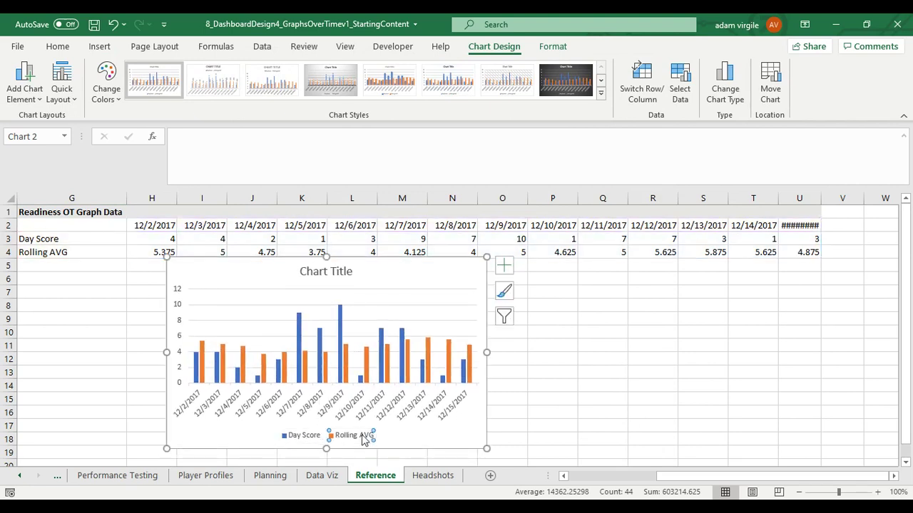
{"action": "left_click", "coordinate": [411, 355]}
{"action": "right_click", "coordinate": [410, 357]}
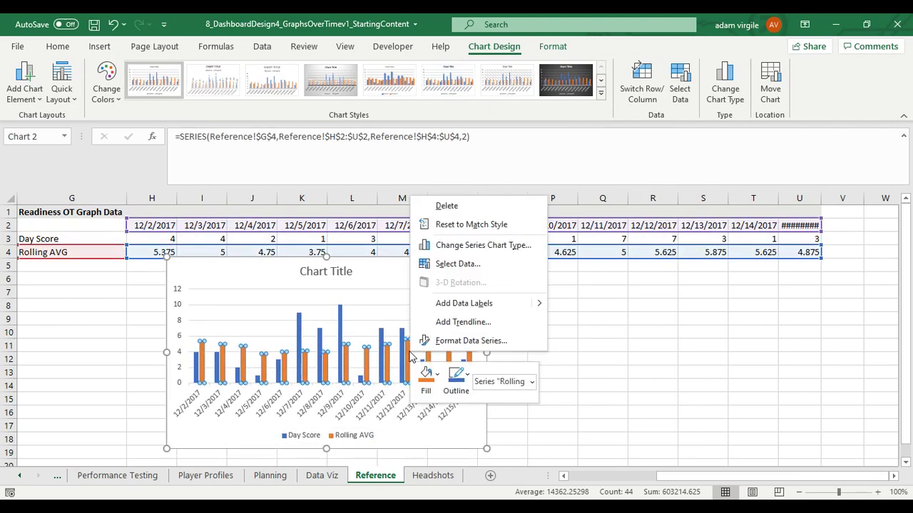
{"action": "key", "text": "Escape"}
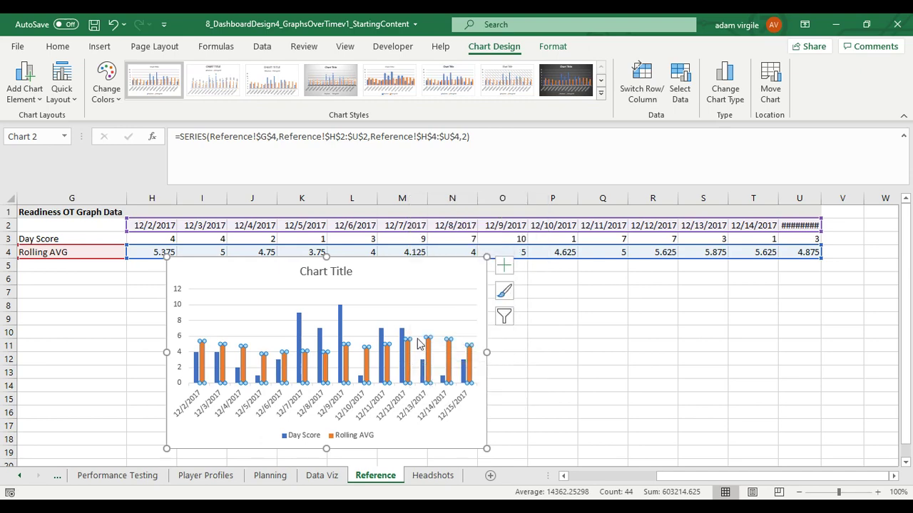
{"action": "right_click", "coordinate": [411, 354]}
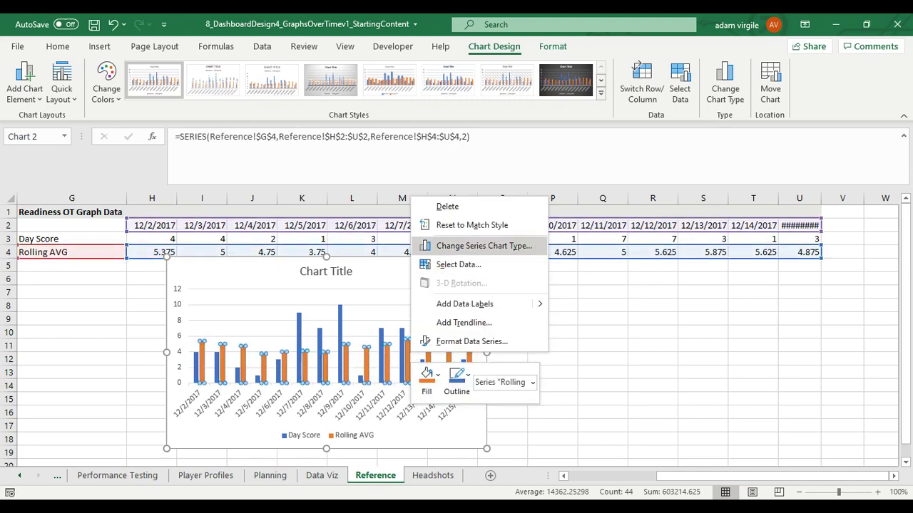
{"action": "left_click", "coordinate": [483, 245]}
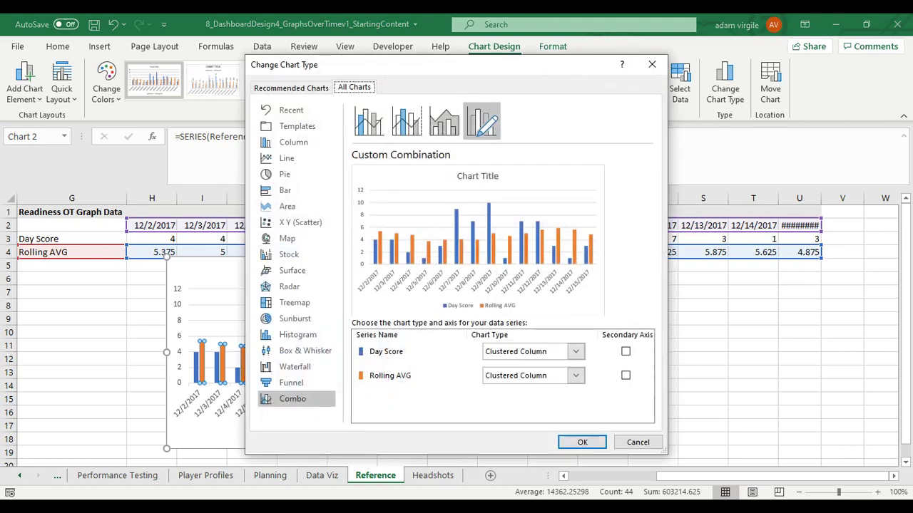
{"action": "left_click", "coordinate": [575, 376]}
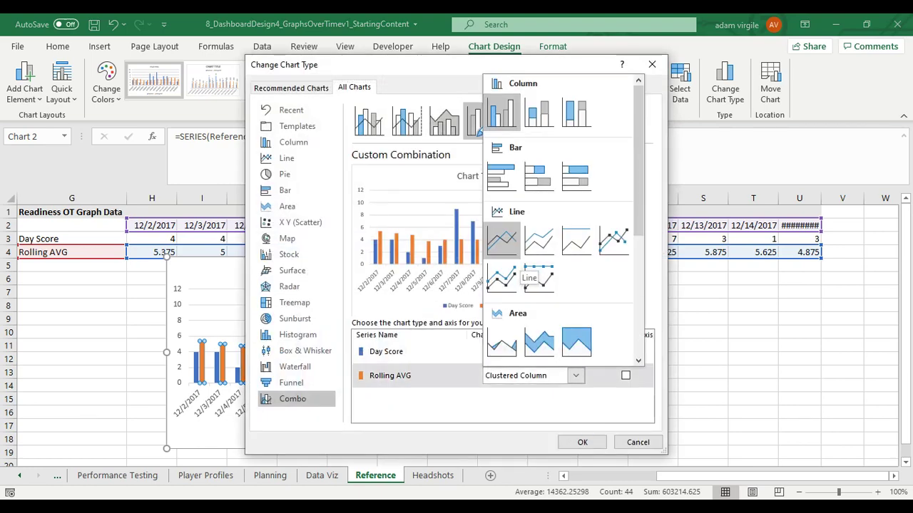
{"action": "left_click", "coordinate": [508, 248]}
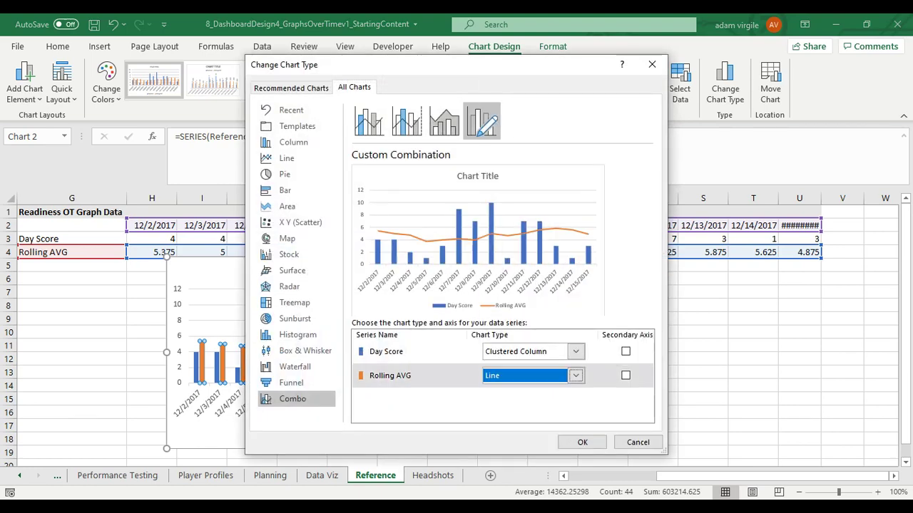
{"action": "left_click", "coordinate": [582, 443]}
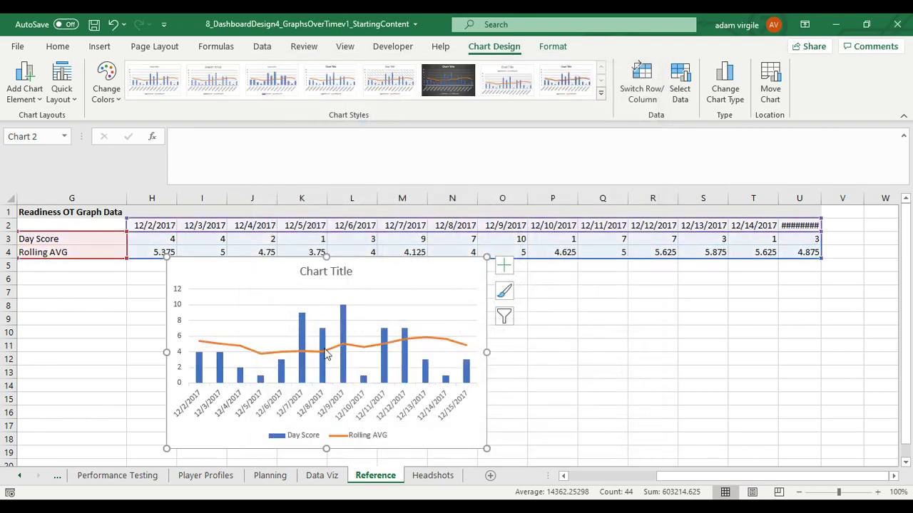
Check the Day Score series menu and nudge the chart slightly down
{"action": "left_click", "coordinate": [341, 319]}
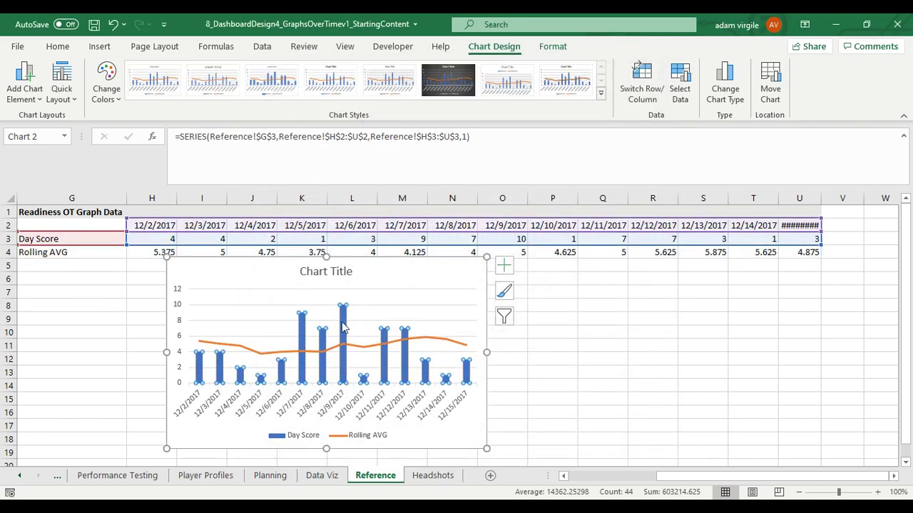
{"action": "right_click", "coordinate": [343, 327]}
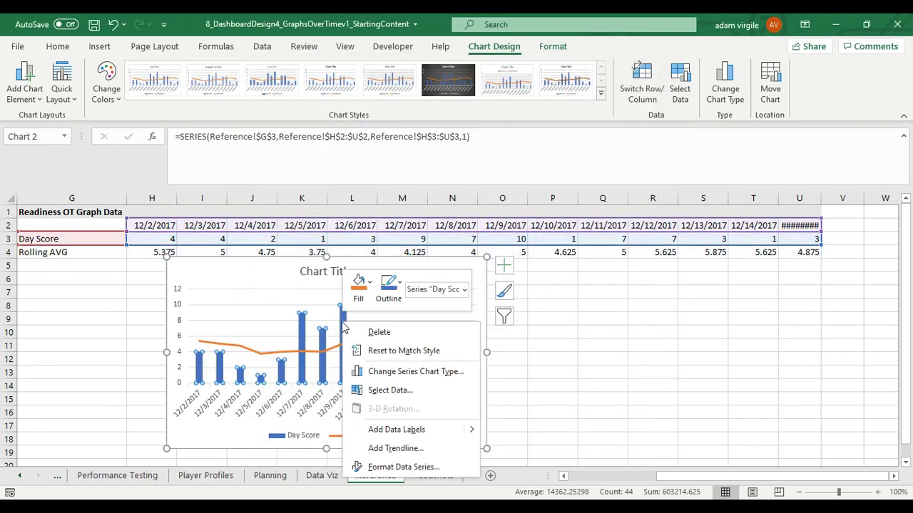
{"action": "key", "text": "Escape"}
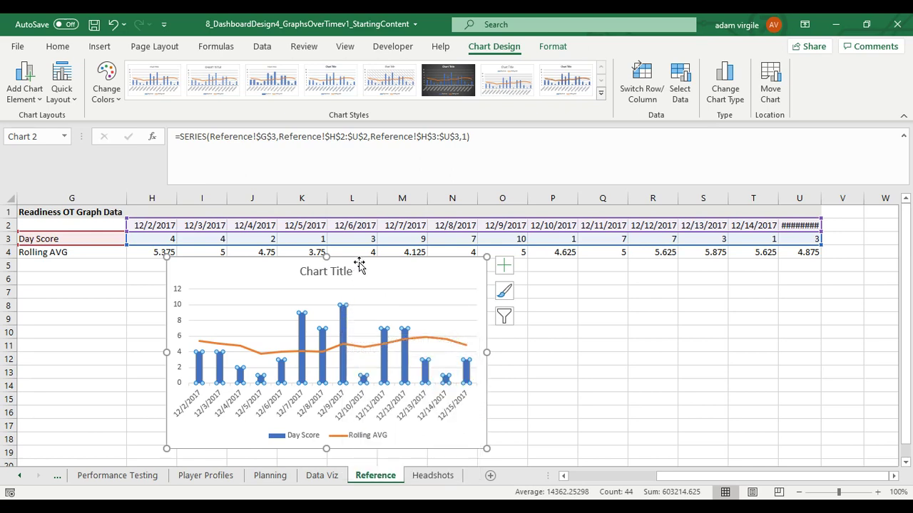
{"action": "left_click_drag", "start_coordinate": [359, 261], "coordinate": [358, 266]}
{"action": "left_click", "coordinate": [407, 383]}
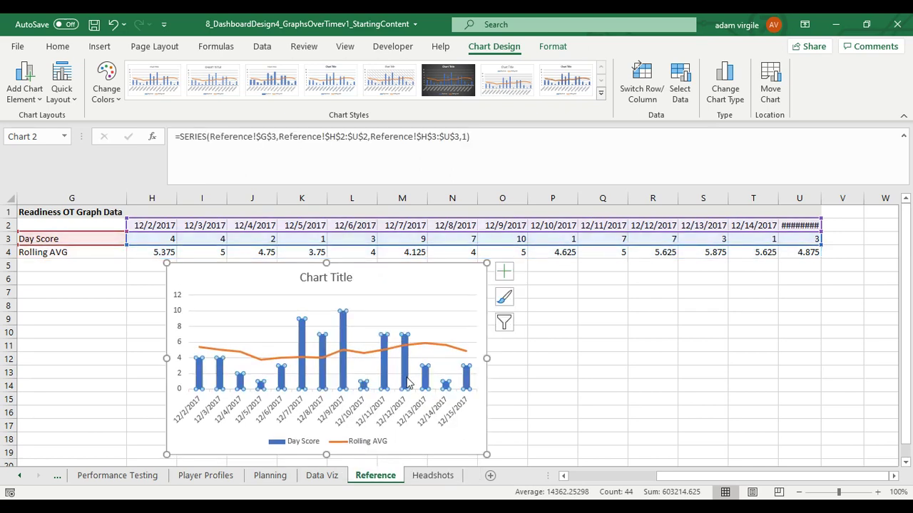
{"action": "right_click", "coordinate": [399, 364]}
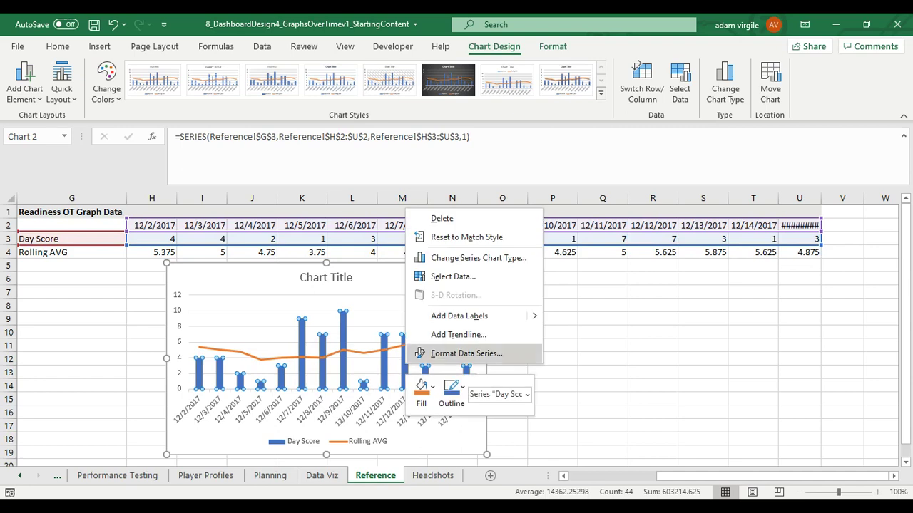
{"action": "key", "text": "Escape"}
Move the chart left under the data and stretch it wide across columns G to U
{"action": "left_click_drag", "start_coordinate": [427, 264], "coordinate": [329, 270]}
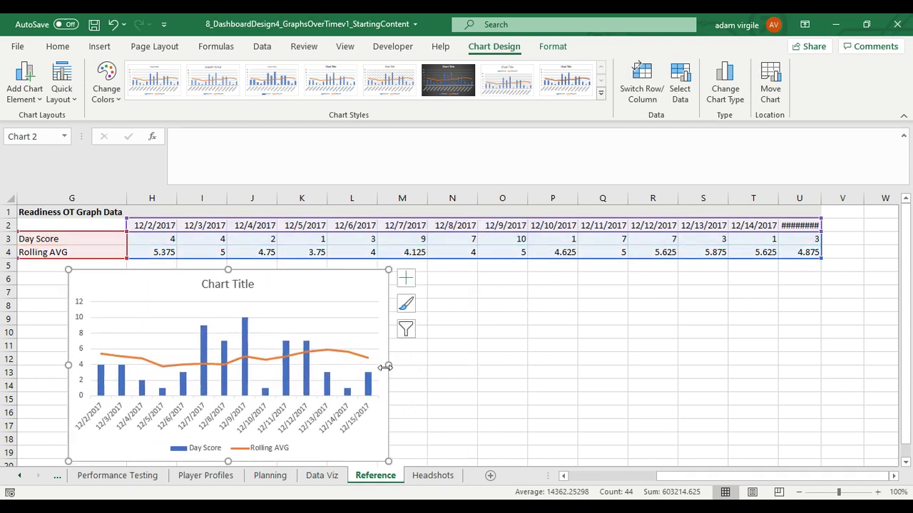
{"action": "left_click_drag", "start_coordinate": [386, 367], "coordinate": [769, 349]}
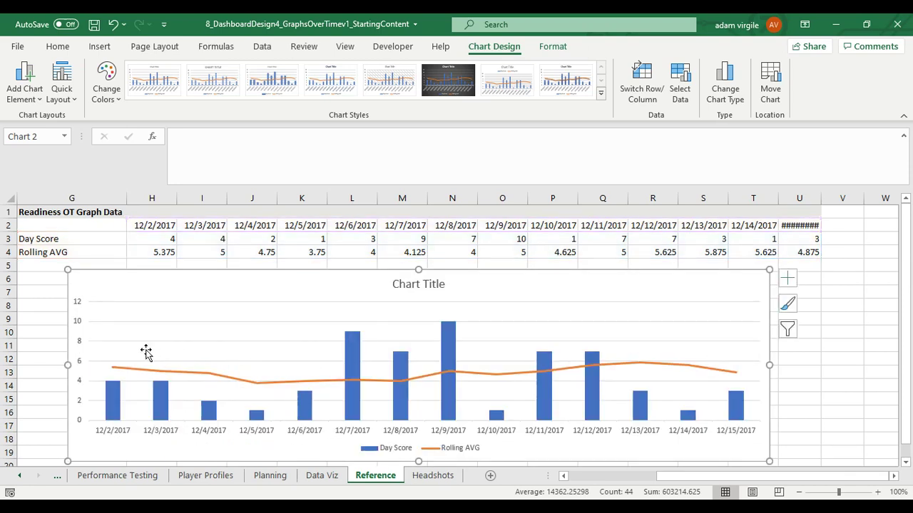
{"action": "left_click_drag", "start_coordinate": [67, 365], "coordinate": [36, 365]}
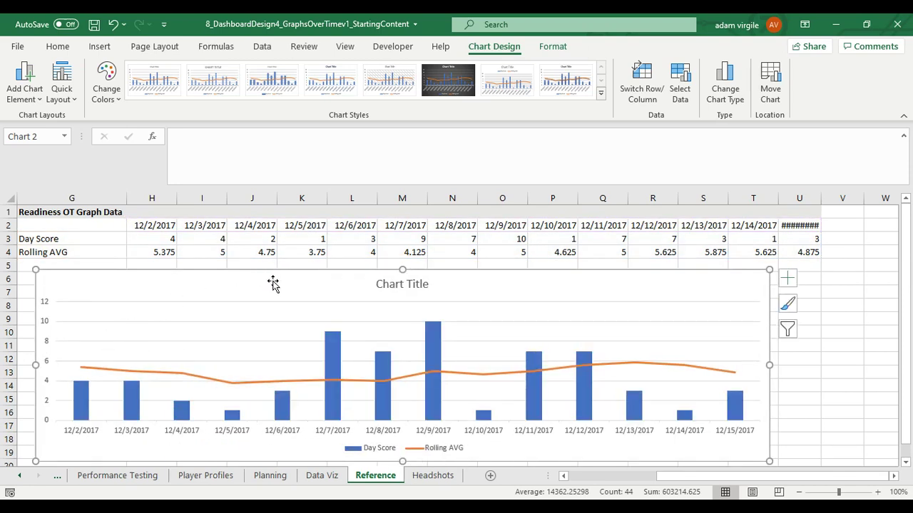
{"action": "left_click", "coordinate": [64, 343]}
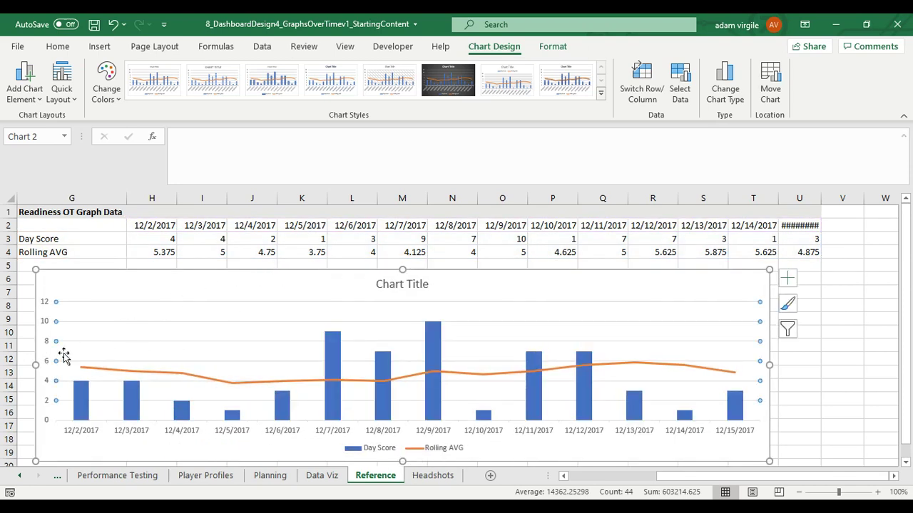
{"action": "left_click", "coordinate": [145, 323]}
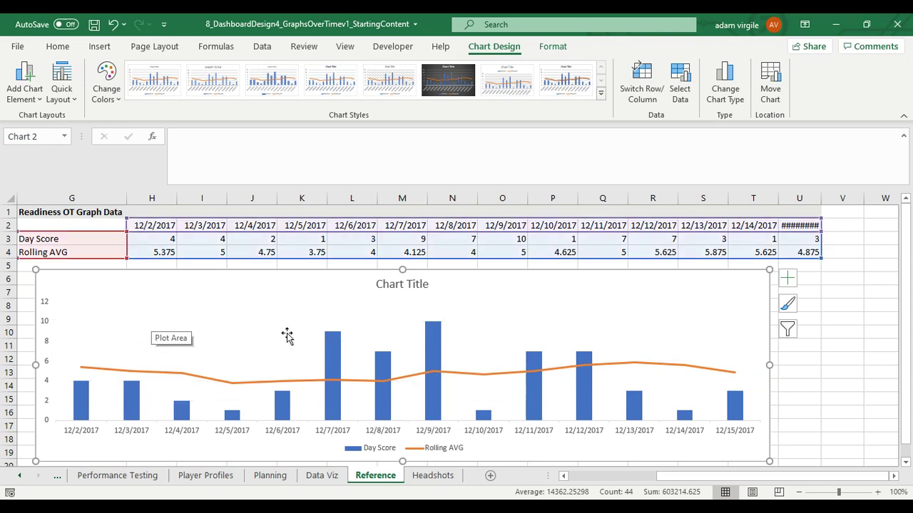
{"action": "left_click", "coordinate": [338, 358]}
{"action": "right_click", "coordinate": [340, 356]}
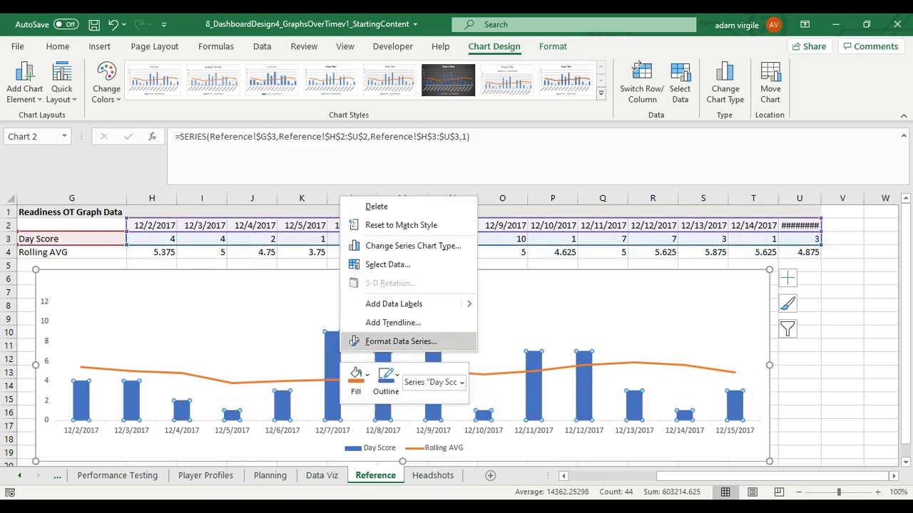
Set the Day Score Series Overlap to 0% and Gap Width to 100%
{"action": "left_click", "coordinate": [385, 342]}
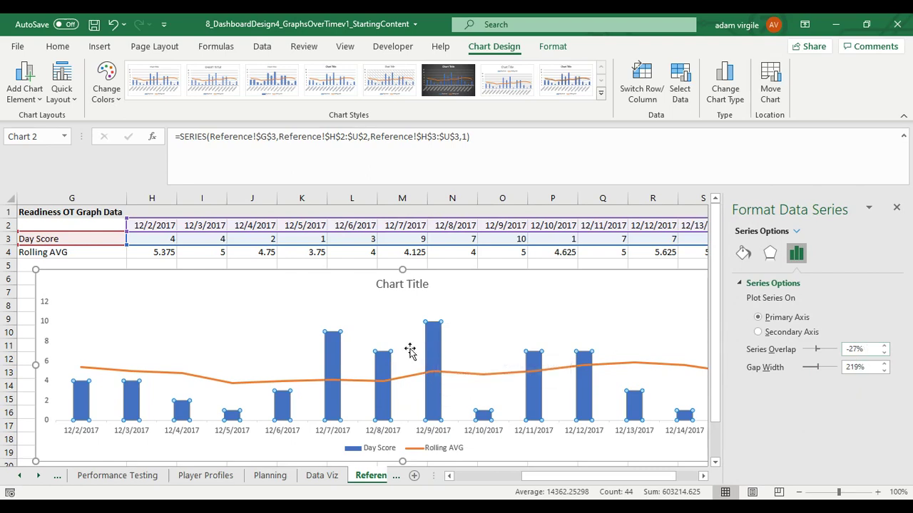
{"action": "left_click_drag", "start_coordinate": [862, 349], "coordinate": [832, 357]}
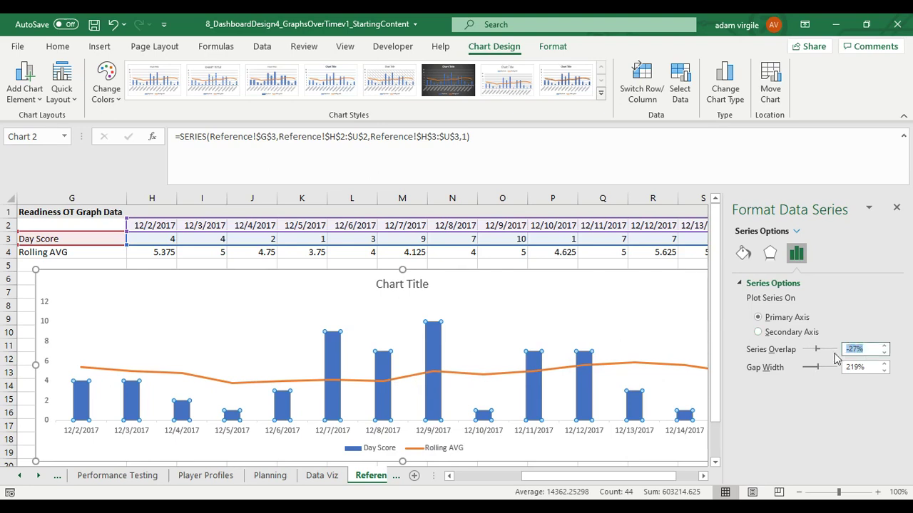
{"action": "key", "text": "Return"}
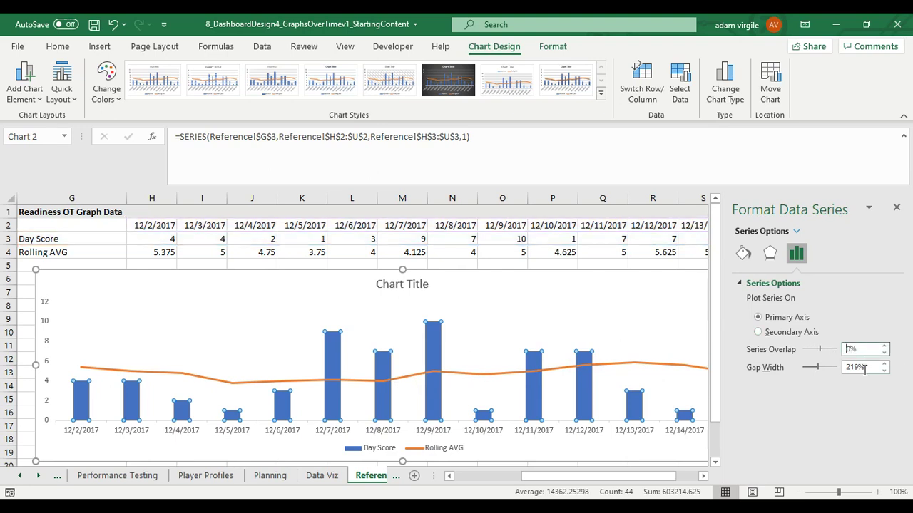
{"action": "left_click_drag", "start_coordinate": [867, 367], "coordinate": [797, 371]}
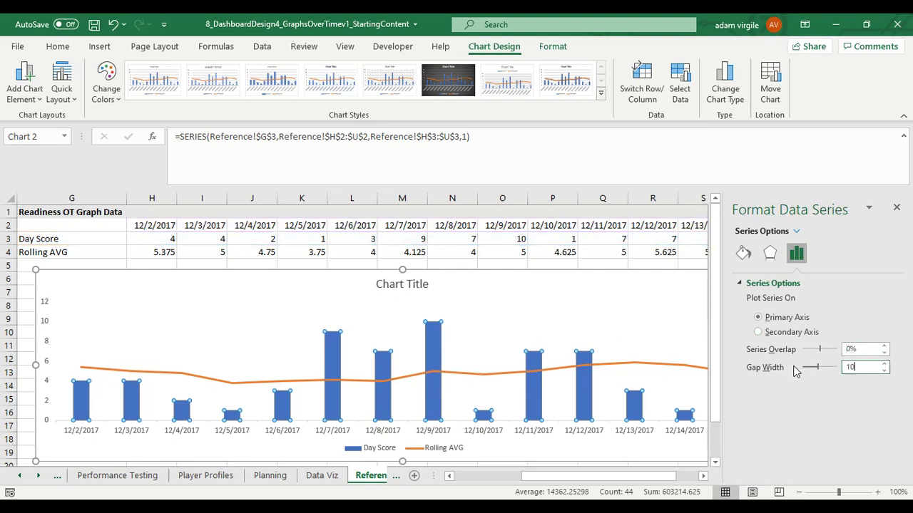
{"action": "key", "text": "Return"}
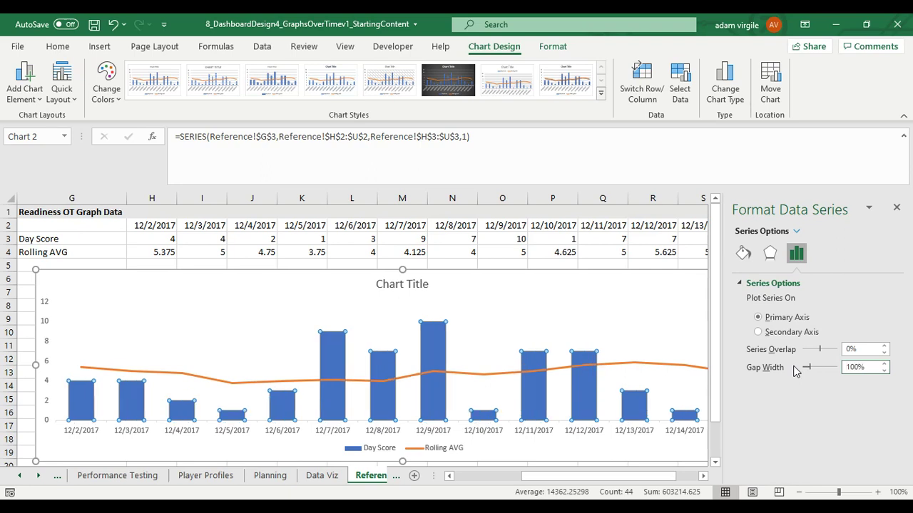
Add value labels to the Day Score columns and check the O3 formula behind them
{"action": "right_click", "coordinate": [437, 341]}
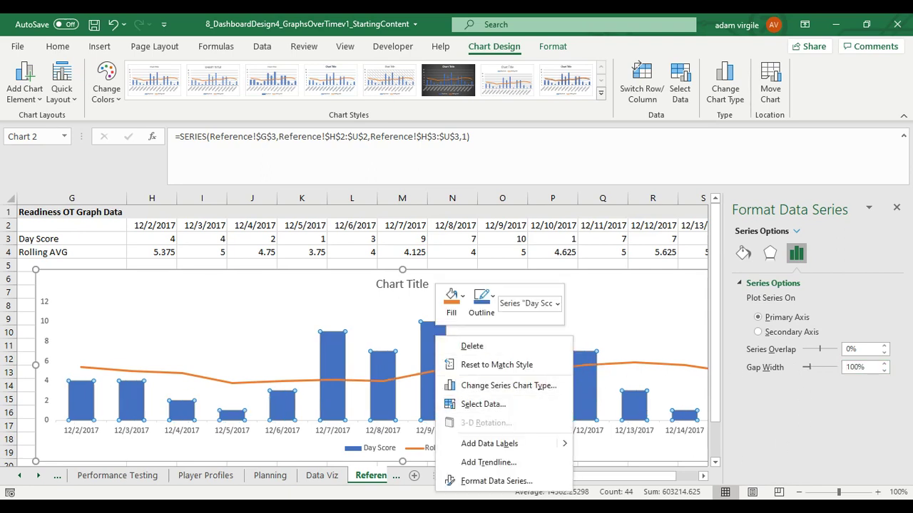
{"action": "left_click", "coordinate": [489, 444]}
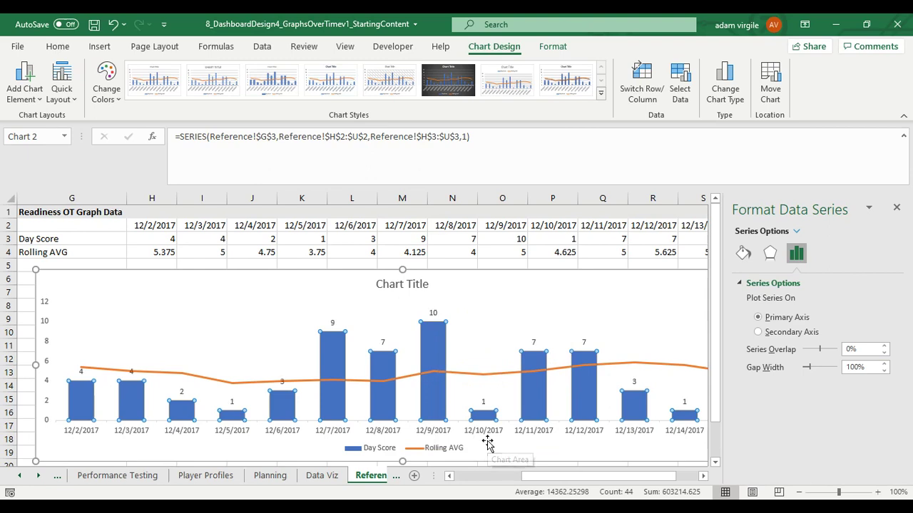
{"action": "left_click", "coordinate": [433, 314]}
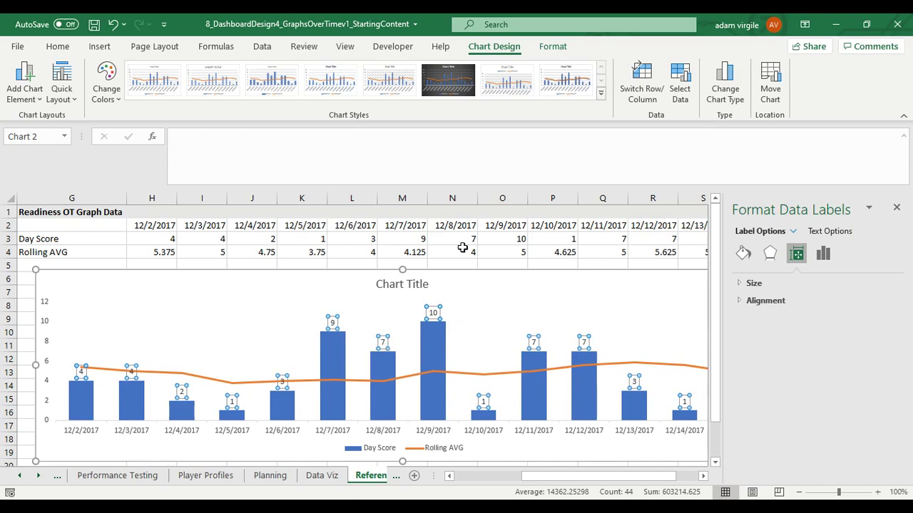
{"action": "left_click", "coordinate": [512, 226]}
{"action": "left_click", "coordinate": [513, 239]}
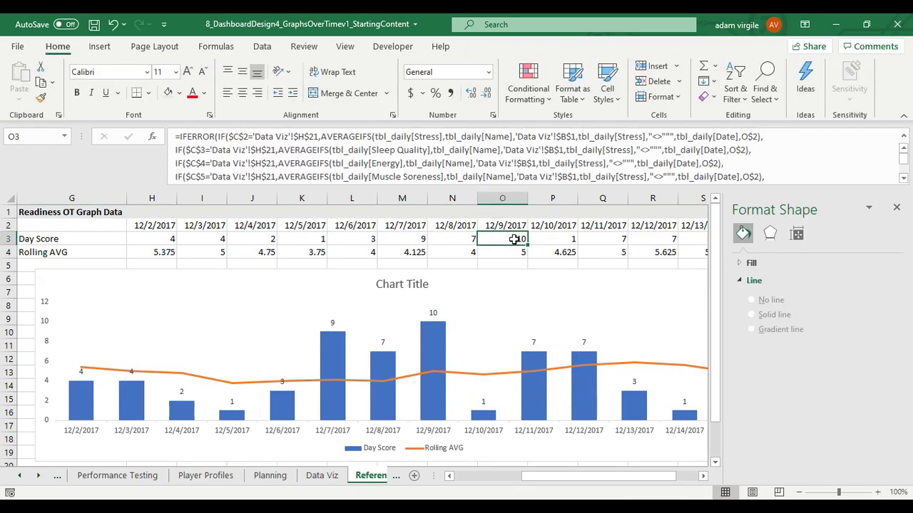
{"action": "left_click", "coordinate": [431, 312]}
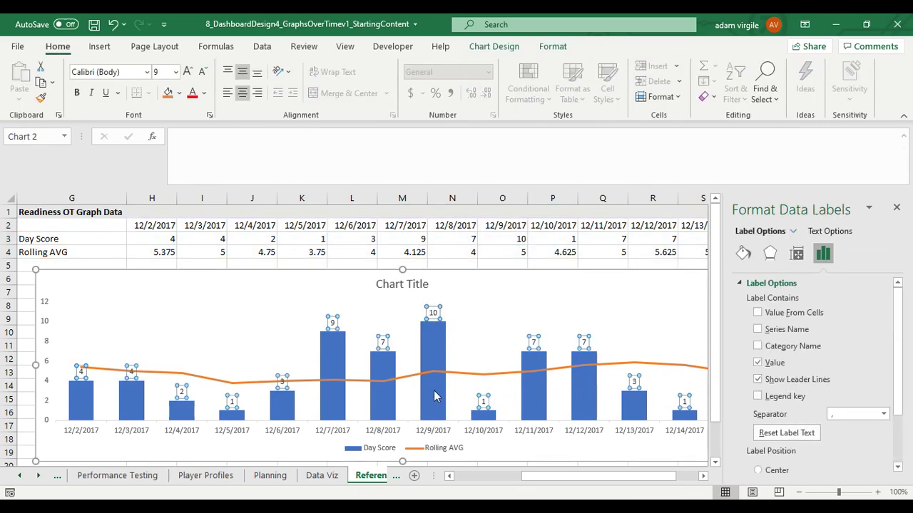
Position the Day Score data labels at Outside End
{"action": "right_click", "coordinate": [441, 308]}
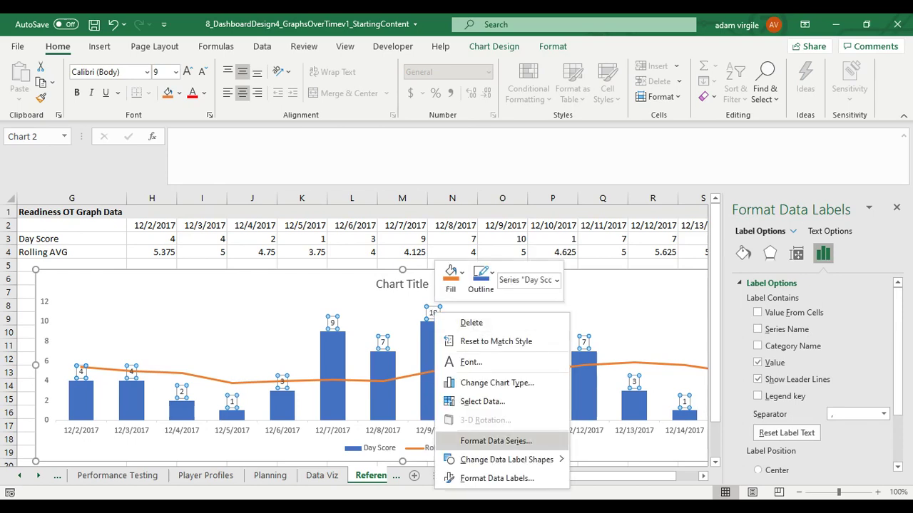
{"action": "key", "text": "Escape"}
{"action": "right_click", "coordinate": [433, 315]}
{"action": "left_click", "coordinate": [488, 481]}
{"action": "scroll", "coordinate": [853, 394], "scroll_direction": "down", "scroll_amount": 2}
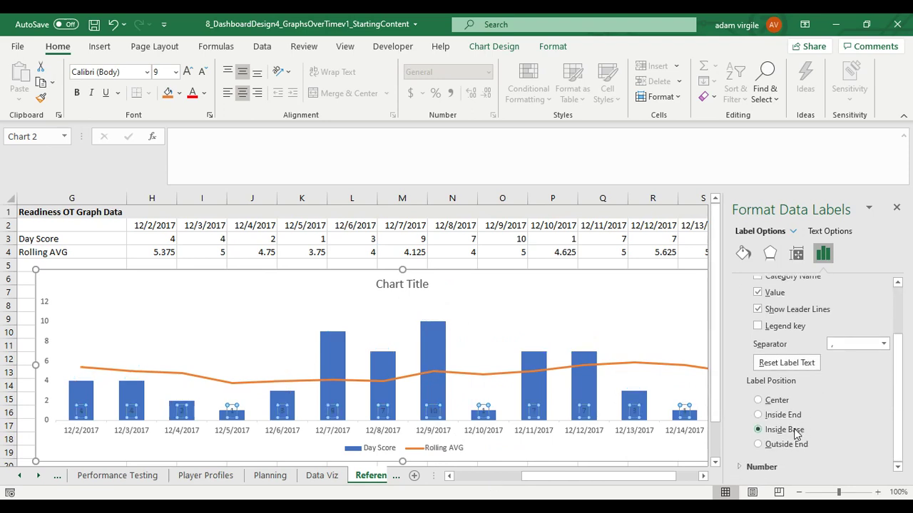
{"action": "left_click", "coordinate": [782, 415]}
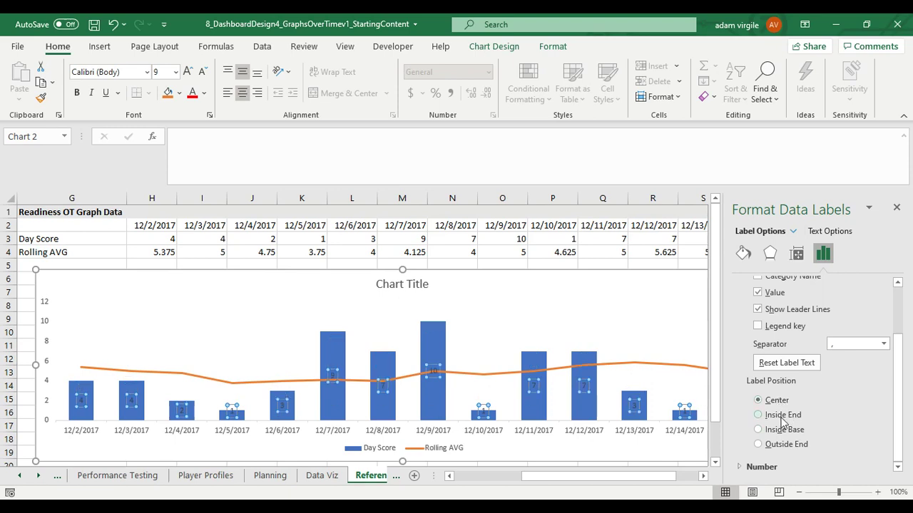
{"action": "left_click", "coordinate": [785, 445]}
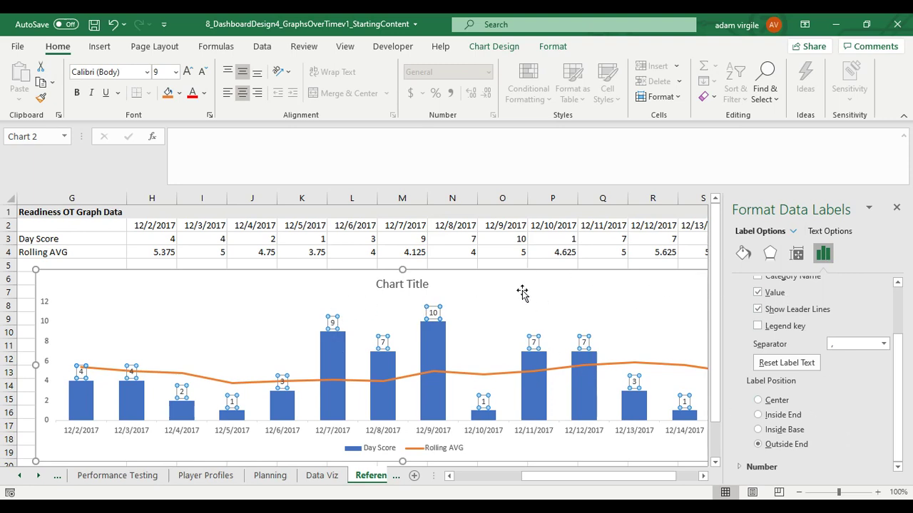
Close the formatting pane, align the chart beneath the data from column G, and copy it
{"action": "left_click", "coordinate": [418, 278]}
{"action": "left_click", "coordinate": [412, 284]}
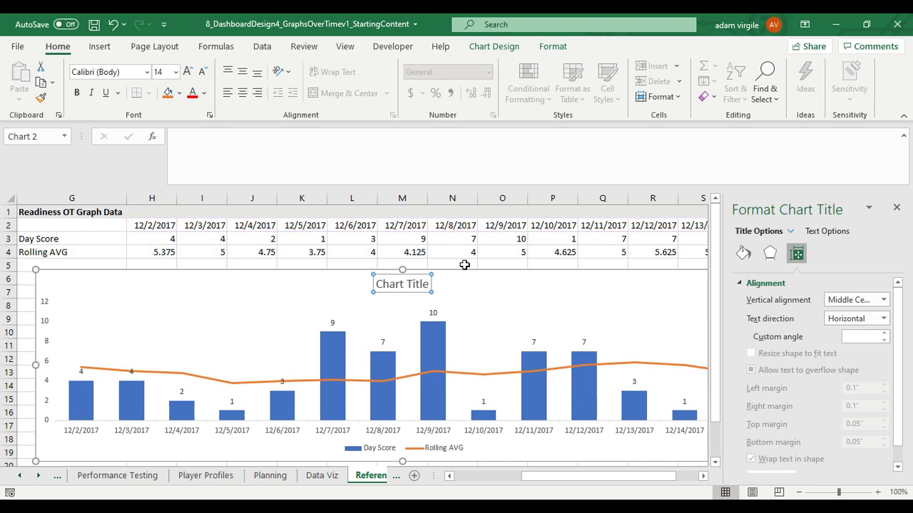
{"action": "left_click", "coordinate": [896, 206]}
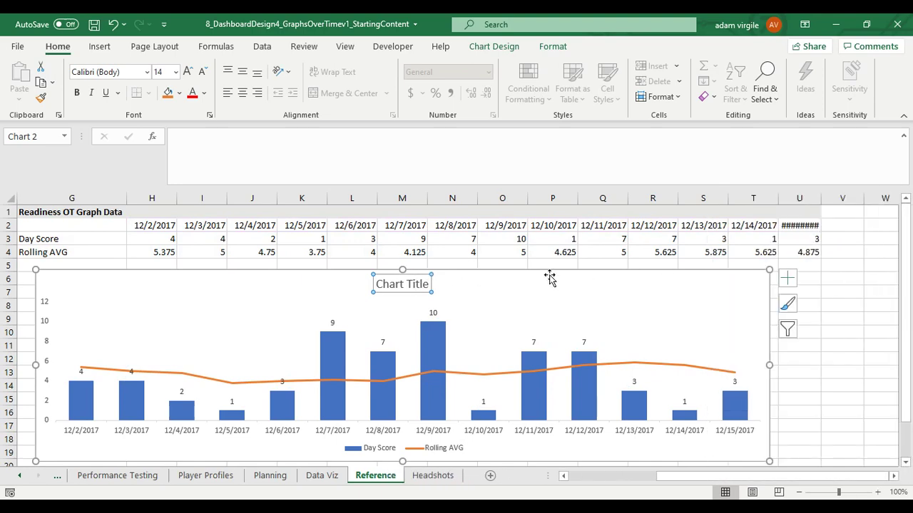
{"action": "left_click_drag", "start_coordinate": [540, 273], "coordinate": [520, 264]}
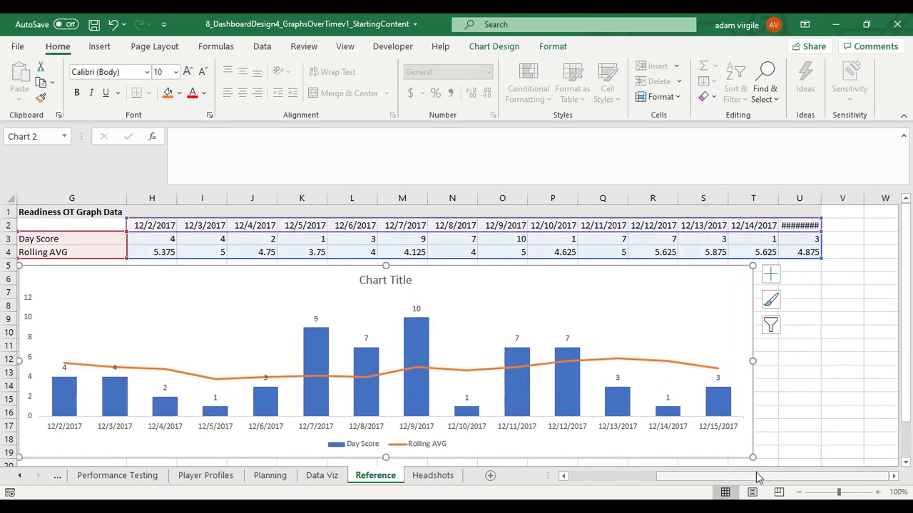
{"action": "left_click_drag", "start_coordinate": [760, 478], "coordinate": [713, 476]}
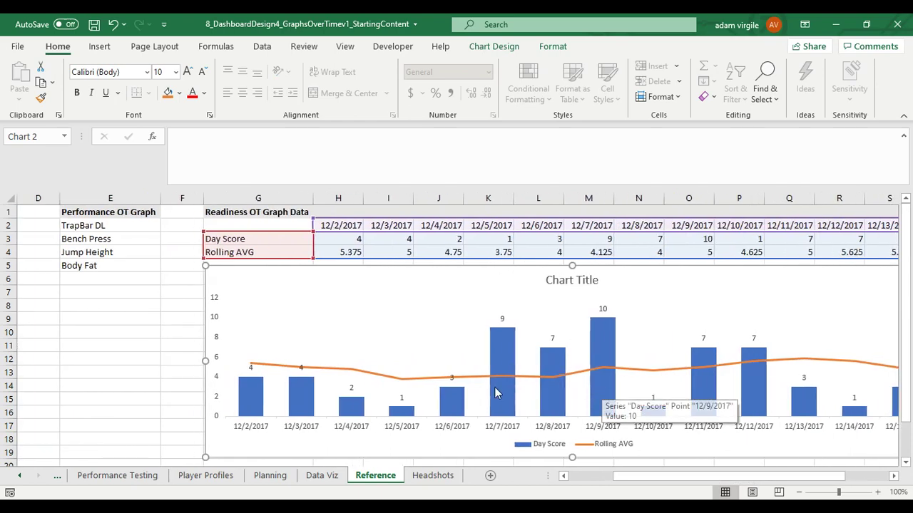
{"action": "scroll", "coordinate": [470, 388], "scroll_direction": "down", "scroll_amount": 1}
{"action": "scroll", "coordinate": [456, 378], "scroll_direction": "up", "scroll_amount": 1}
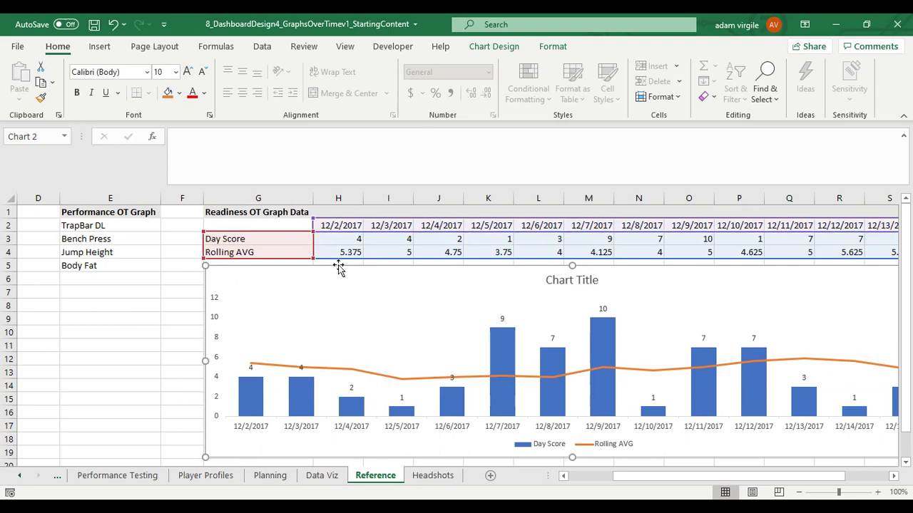
{"action": "key", "text": "ctrl+c"}
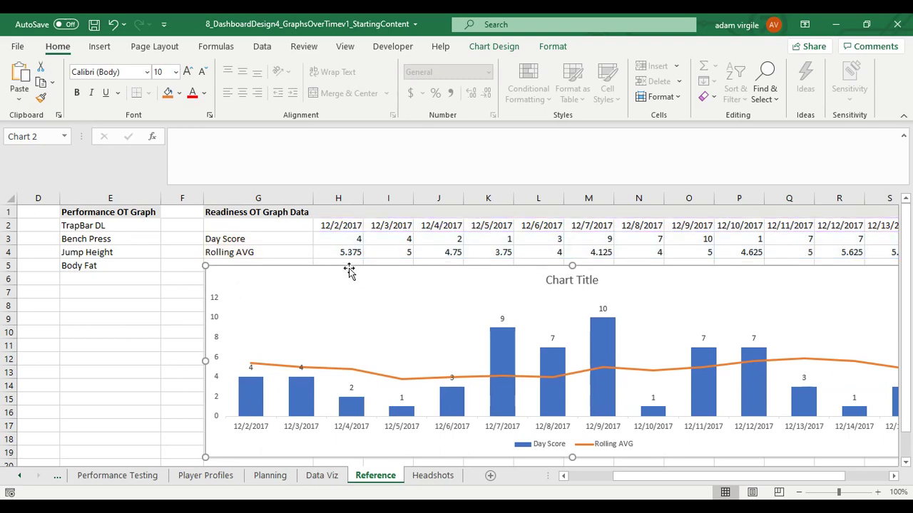
Paste the chart on Data Viz at E28, place it below row 23, and zoom out
{"action": "left_click", "coordinate": [324, 475]}
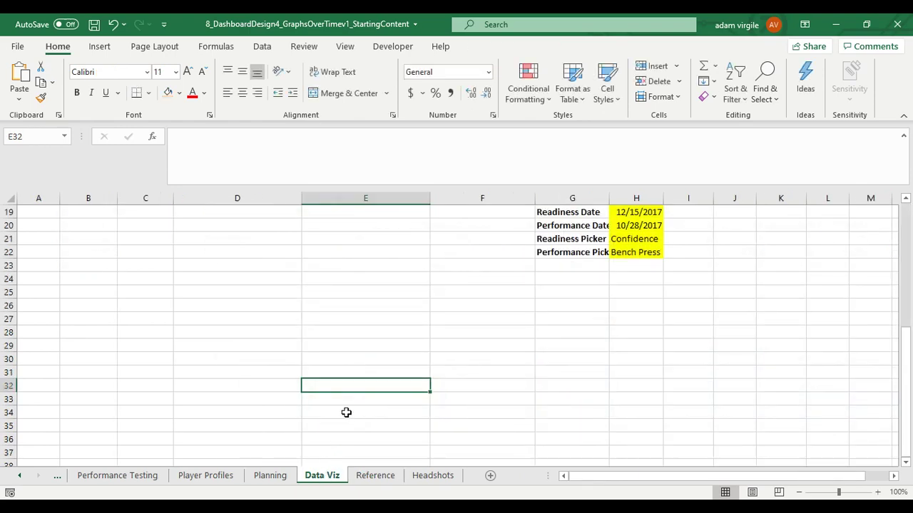
{"action": "scroll", "coordinate": [422, 388], "scroll_direction": "up", "scroll_amount": 5}
{"action": "scroll", "coordinate": [421, 388], "scroll_direction": "down", "scroll_amount": 3}
{"action": "left_click", "coordinate": [354, 374]}
{"action": "left_click", "coordinate": [342, 419]}
{"action": "key", "text": "ctrl+v"}
{"action": "left_click_drag", "start_coordinate": [402, 413], "coordinate": [272, 364]}
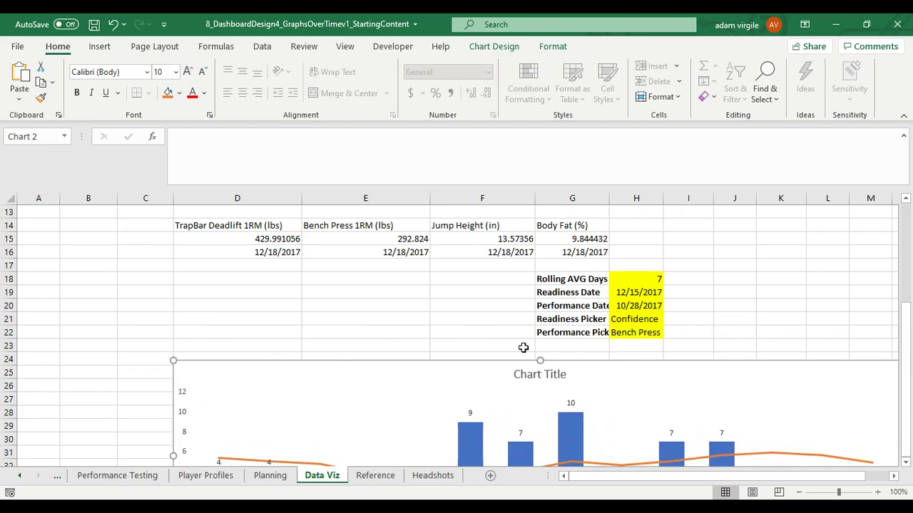
{"action": "left_click", "coordinate": [799, 492]}
{"action": "left_click", "coordinate": [798, 492]}
{"action": "left_click", "coordinate": [798, 492]}
{"action": "left_click", "coordinate": [487, 270]}
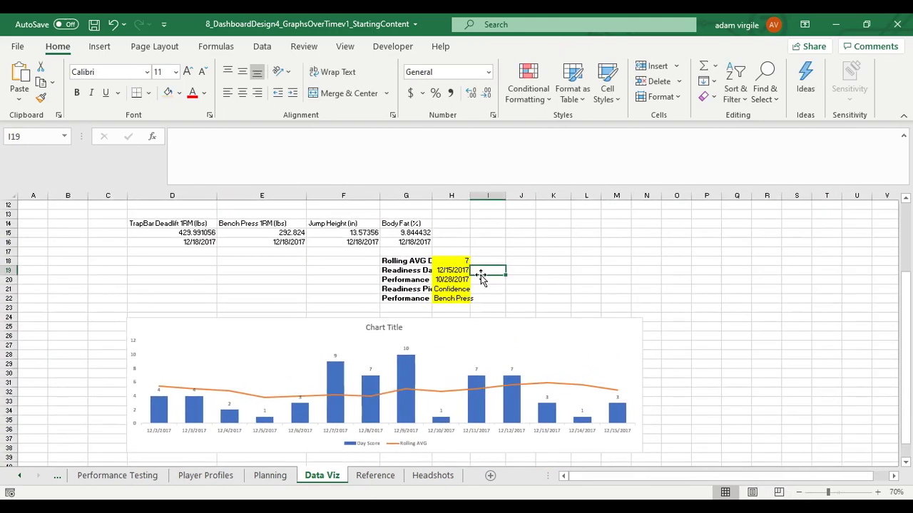
Review the H18, H19 and H21 inputs, nudge the chart, then select the Reference chart
{"action": "left_click", "coordinate": [458, 271]}
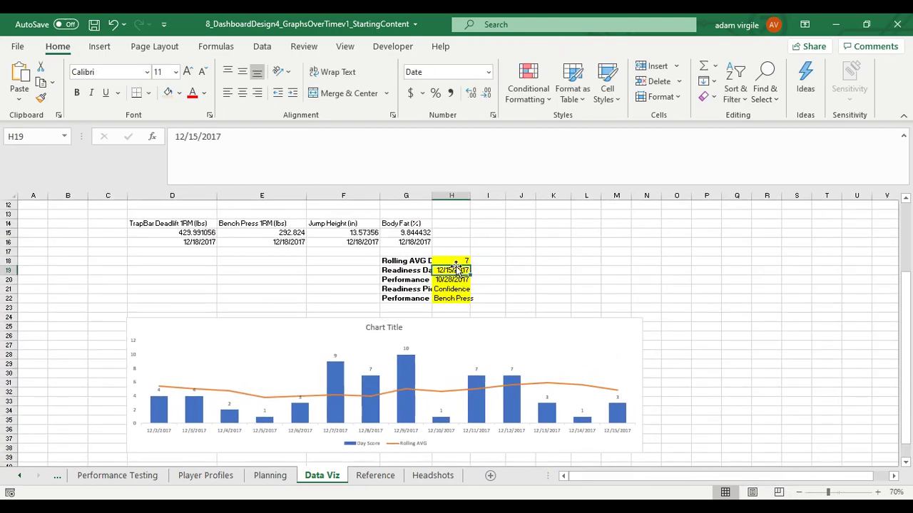
{"action": "left_click", "coordinate": [410, 395]}
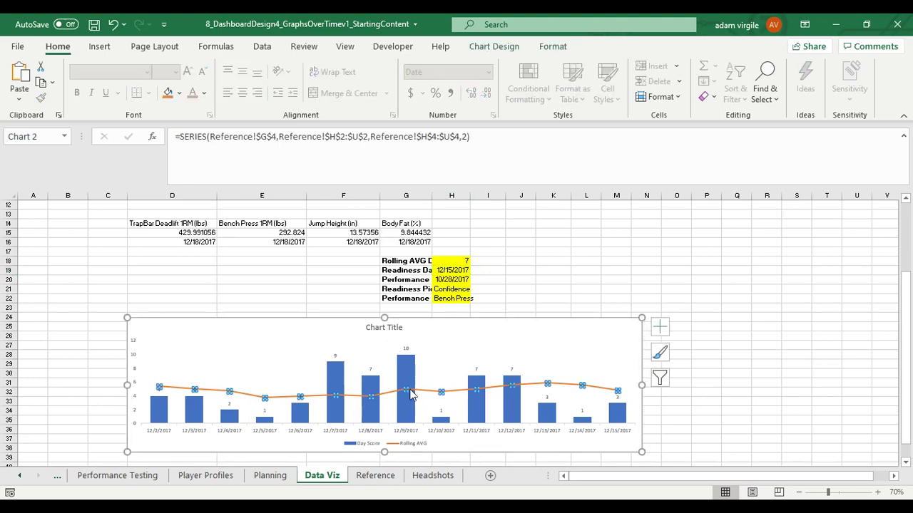
{"action": "left_click", "coordinate": [455, 260]}
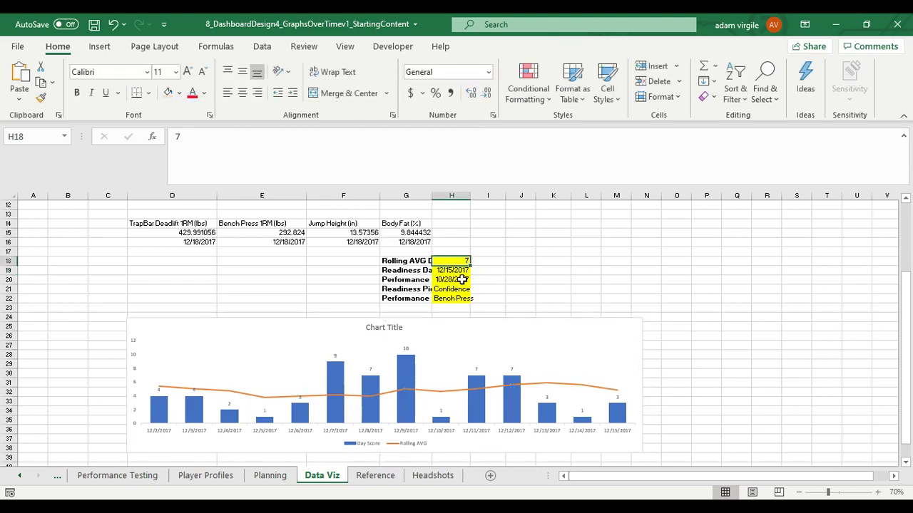
{"action": "left_click", "coordinate": [464, 289]}
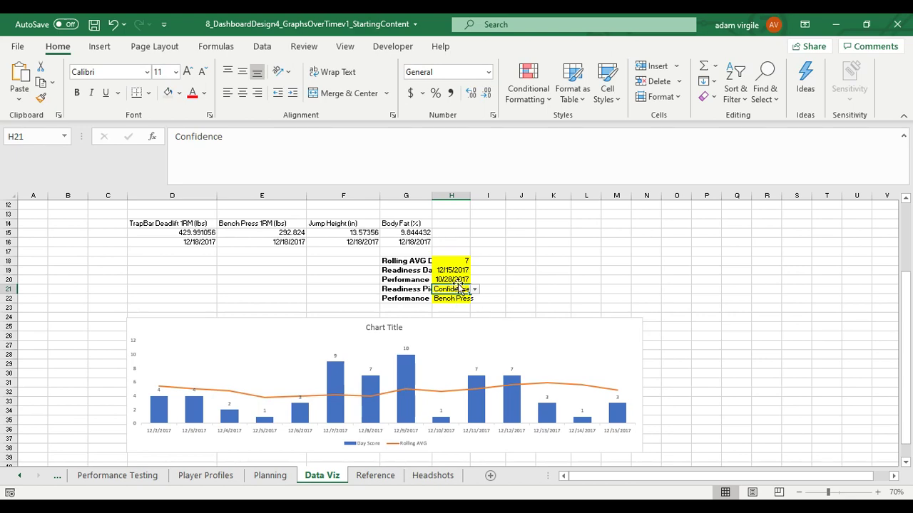
{"action": "left_click", "coordinate": [438, 320]}
{"action": "left_click_drag", "start_coordinate": [438, 320], "coordinate": [429, 316]}
{"action": "left_click", "coordinate": [375, 475]}
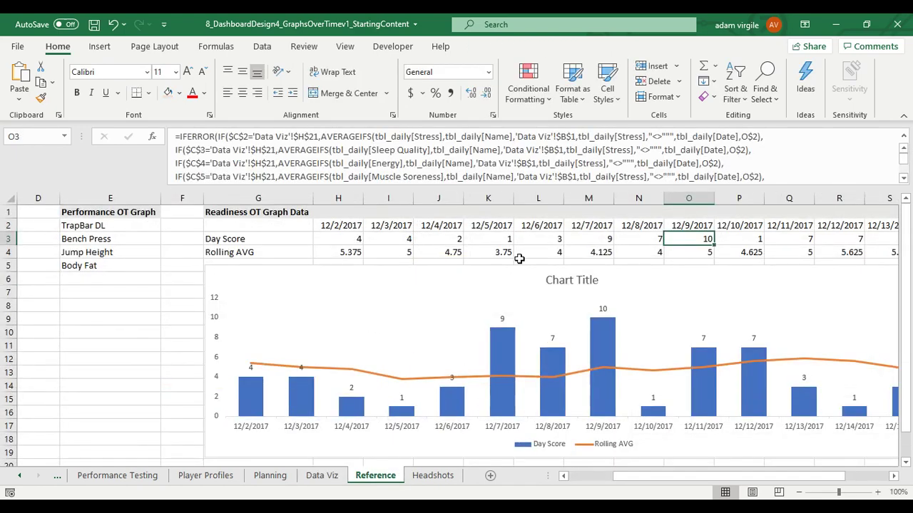
{"action": "left_click", "coordinate": [519, 266]}
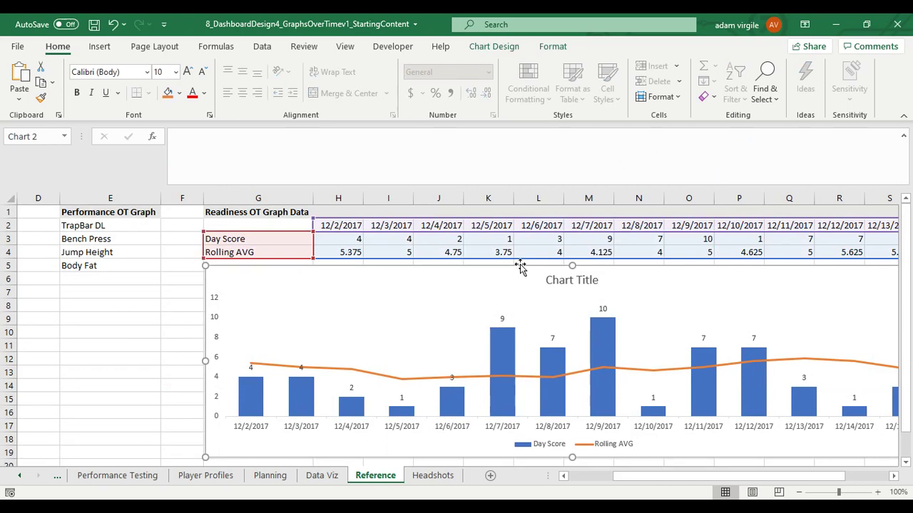
Delete the original chart on Reference and set the Readiness Picker in H21 to RPE
{"action": "key", "text": "Delete"}
{"action": "left_click", "coordinate": [535, 267]}
{"action": "left_click", "coordinate": [317, 475]}
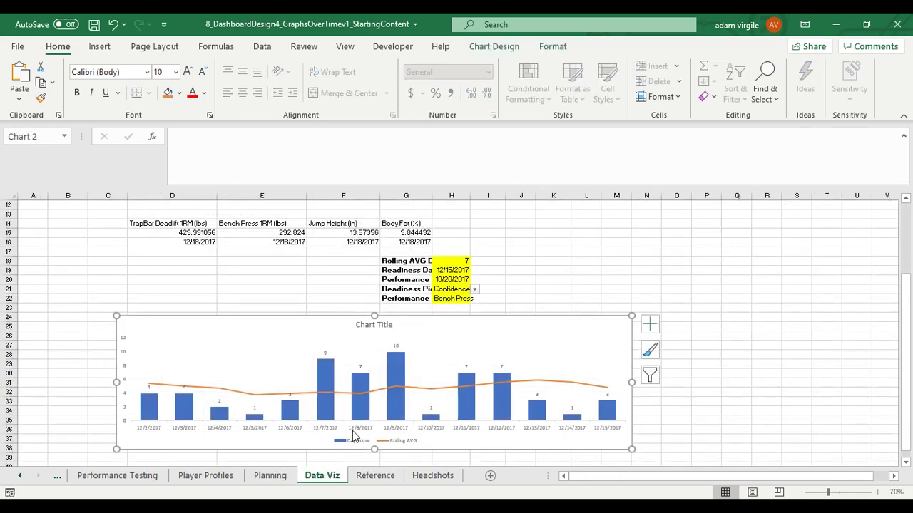
{"action": "left_click", "coordinate": [474, 289]}
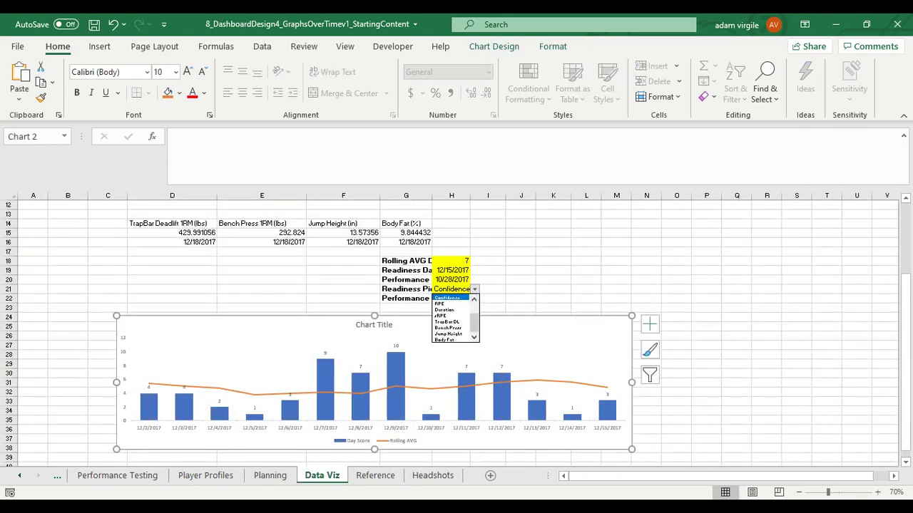
{"action": "left_click", "coordinate": [460, 303]}
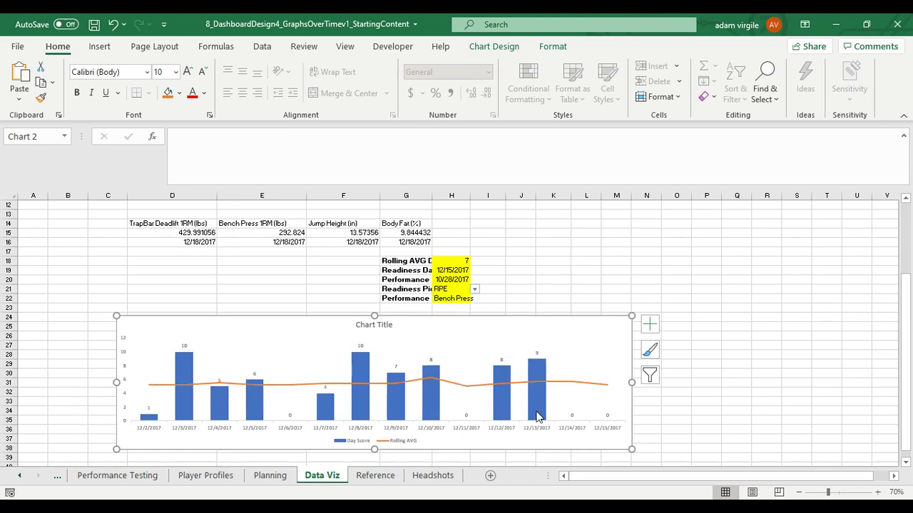
Set Rolling AVG Days in H18 to 3
{"action": "left_click", "coordinate": [461, 262]}
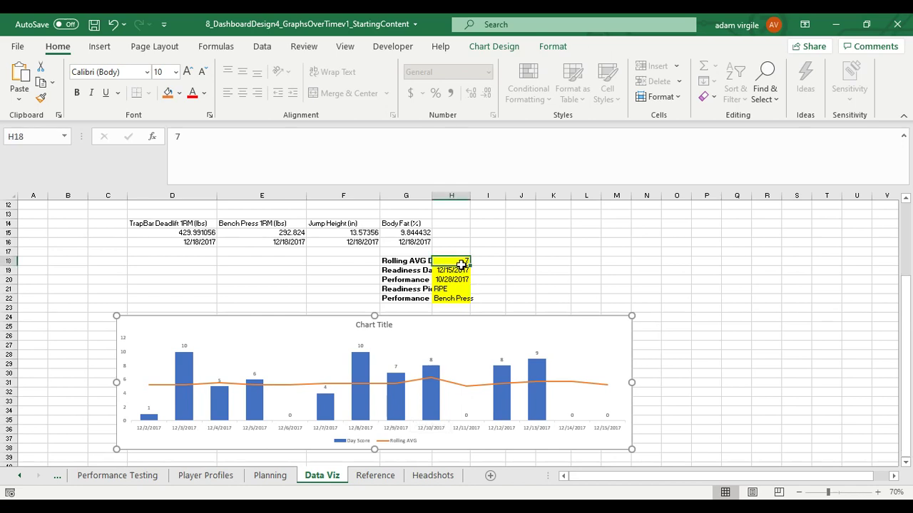
{"action": "mouse_move", "coordinate": [448, 387]}
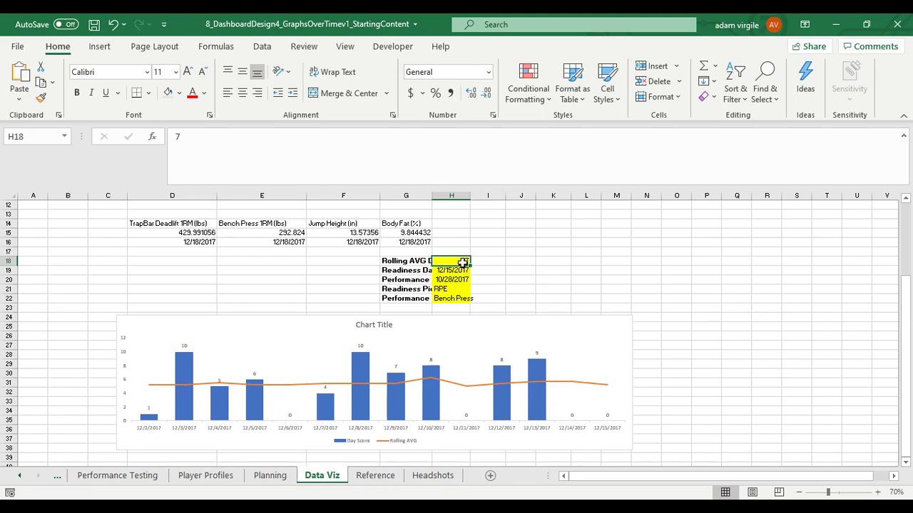
{"action": "type", "text": "3"}
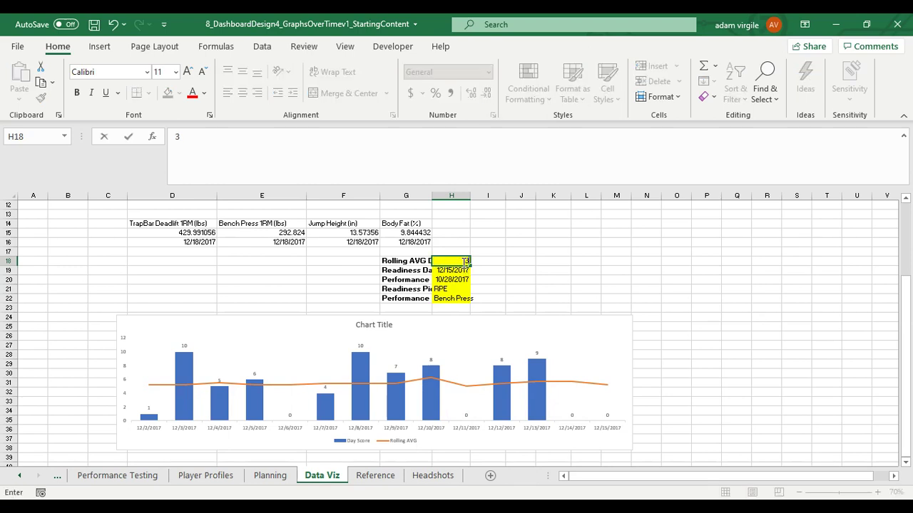
{"action": "key", "text": "Return"}
{"action": "mouse_move", "coordinate": [441, 380]}
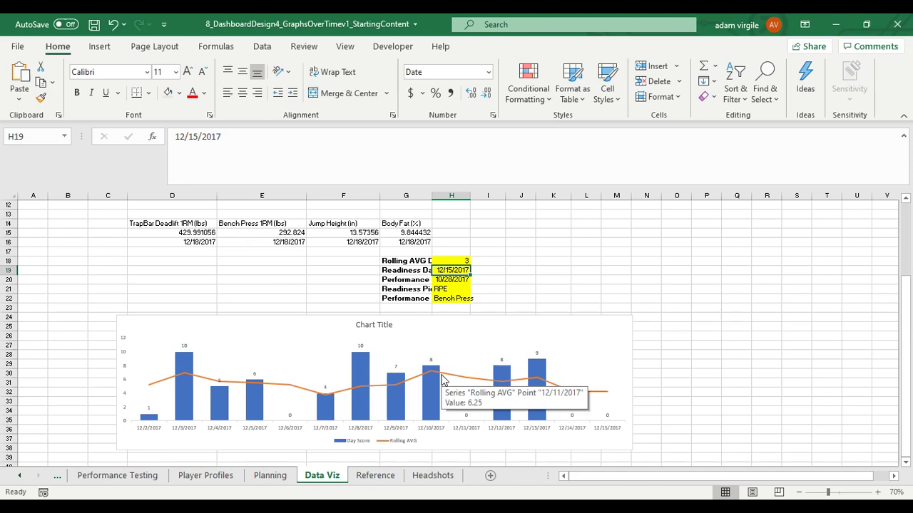
Switch the Readiness Picker in H21 to Jump Height, then to Bench Press
{"action": "left_click", "coordinate": [458, 292]}
{"action": "left_click", "coordinate": [475, 289]}
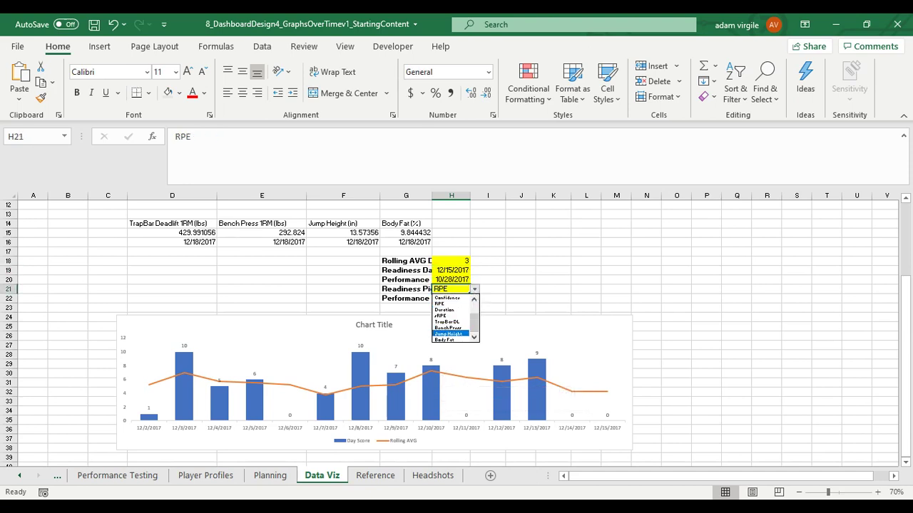
{"action": "left_click", "coordinate": [449, 334]}
{"action": "left_click", "coordinate": [474, 297]}
{"action": "left_click", "coordinate": [456, 290]}
{"action": "left_click", "coordinate": [475, 289]}
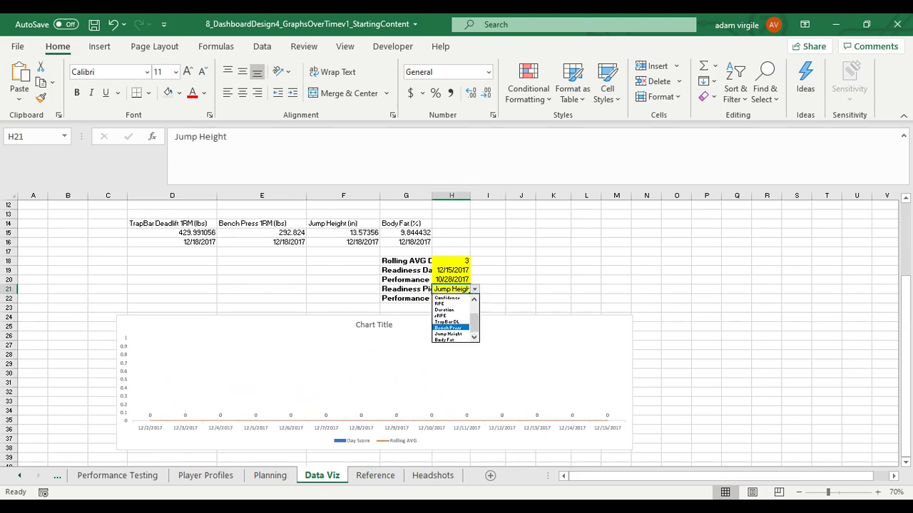
{"action": "left_click", "coordinate": [460, 328]}
Inspect the G15 Body Fat formula and the H18, H20 and H19 input cells
{"action": "left_click", "coordinate": [415, 232]}
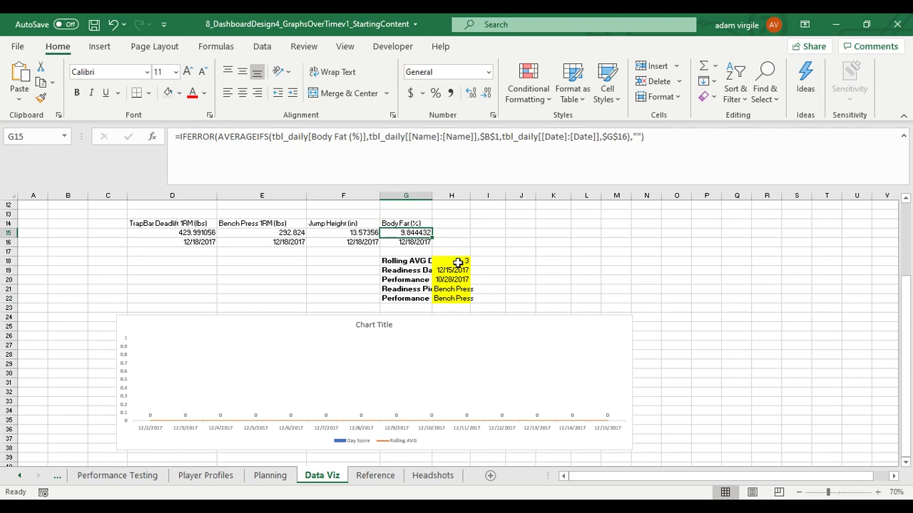
{"action": "left_click", "coordinate": [463, 261]}
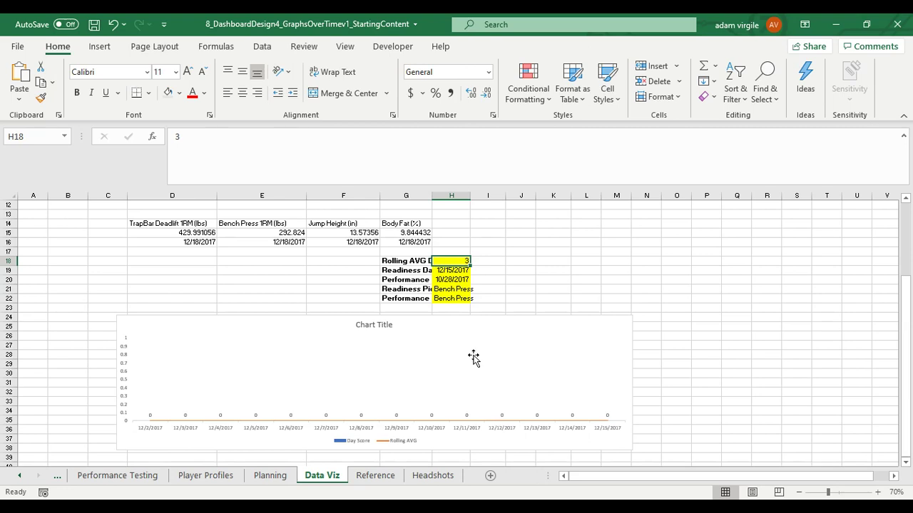
{"action": "left_click", "coordinate": [459, 280]}
{"action": "left_click", "coordinate": [455, 270]}
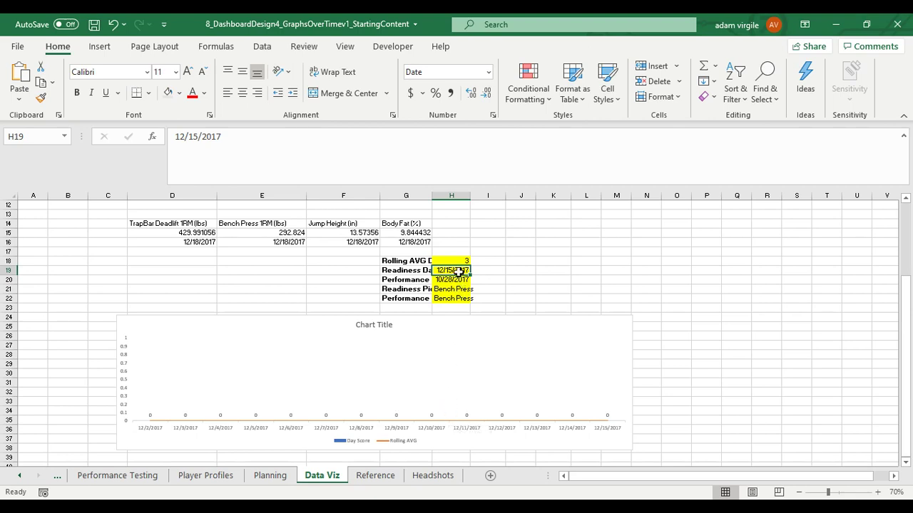
Enter 11/5/2017 as the Readiness Date in H19 and select the chart, now spanning 10/23–11/5/2017
{"action": "left_click", "coordinate": [456, 281]}
{"action": "left_click", "coordinate": [449, 272]}
{"action": "type", "text": "11/"}
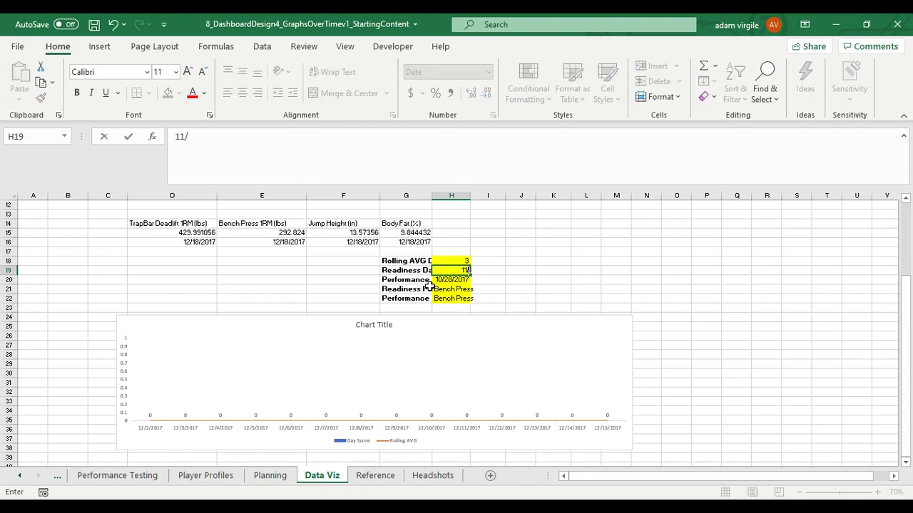
{"action": "type", "text": "5/2017"}
{"action": "key", "text": "Return"}
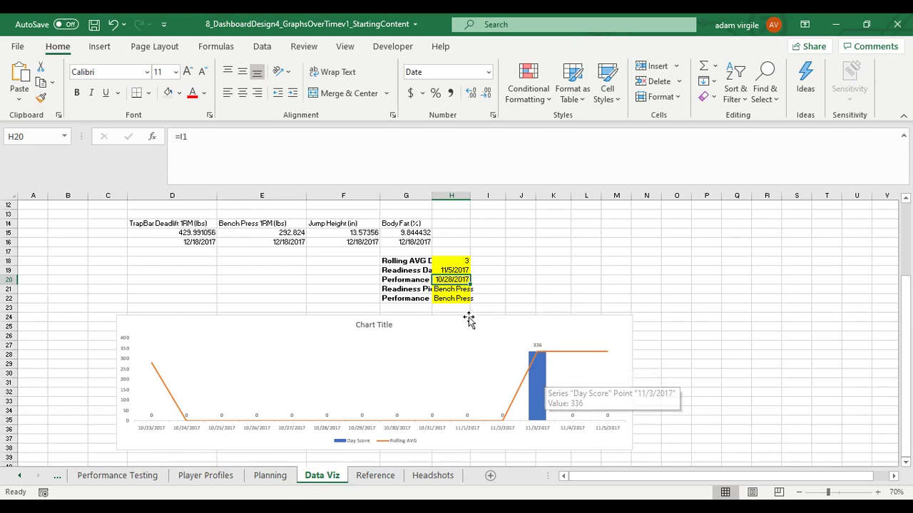
{"action": "mouse_move", "coordinate": [532, 378]}
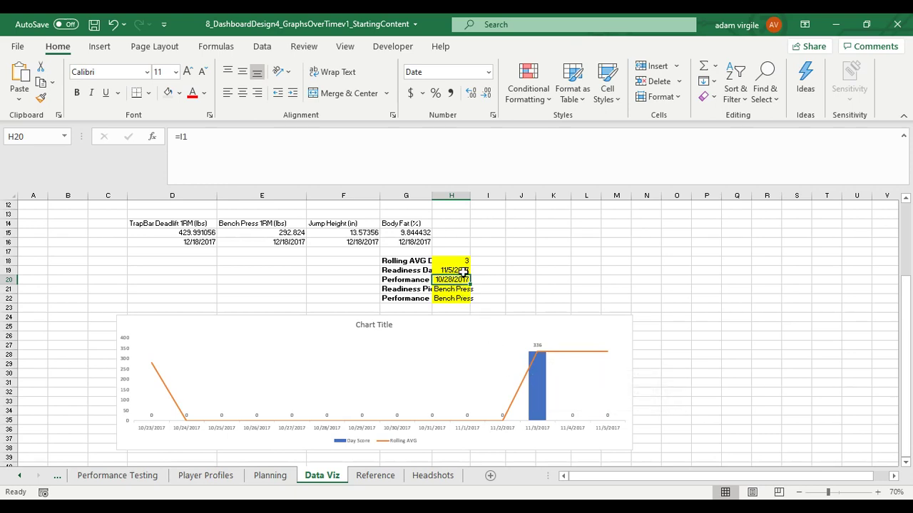
{"action": "left_click", "coordinate": [494, 325]}
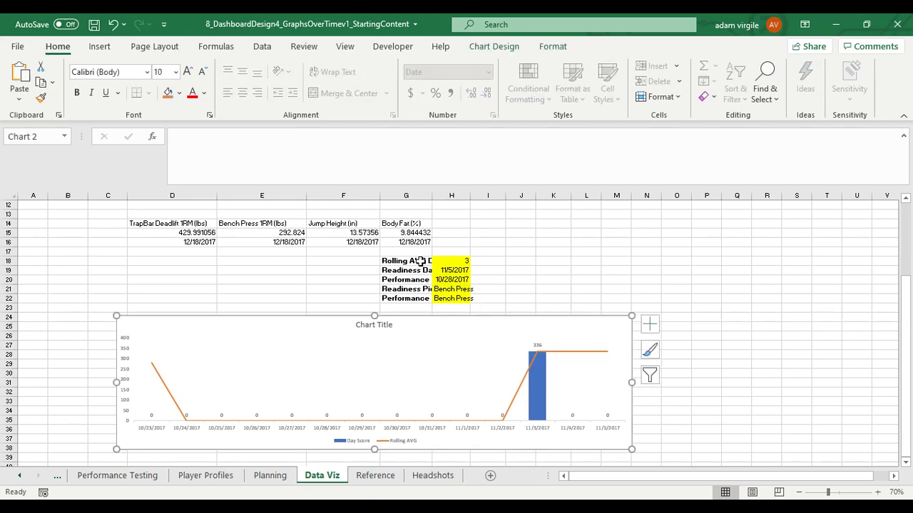
{"action": "scroll", "coordinate": [432, 274], "scroll_direction": "up", "scroll_amount": 1}
{"action": "scroll", "coordinate": [454, 291], "scroll_direction": "up", "scroll_amount": 1}
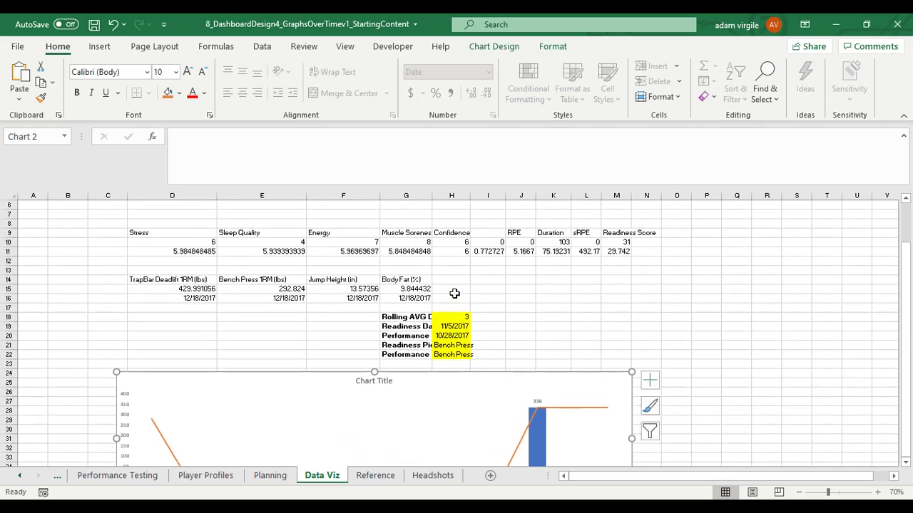
{"action": "scroll", "coordinate": [454, 307], "scroll_direction": "up", "scroll_amount": 1}
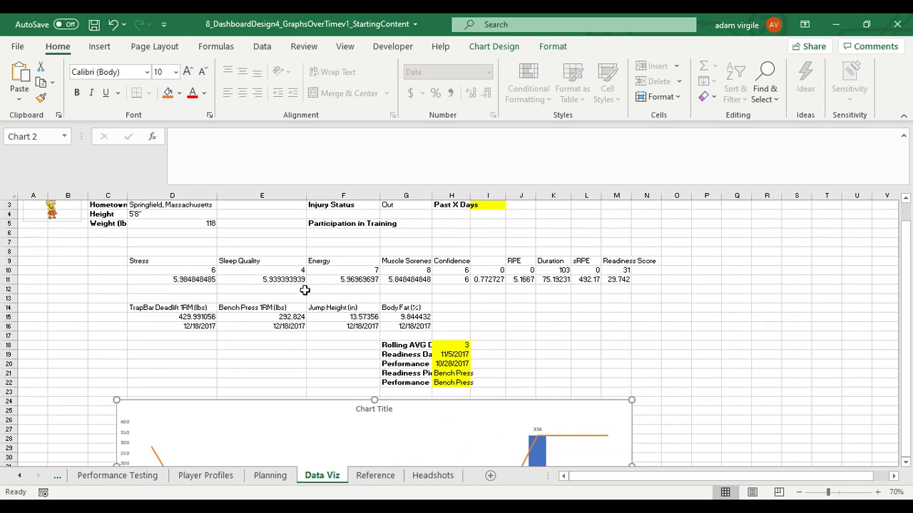
{"action": "scroll", "coordinate": [304, 290], "scroll_direction": "up", "scroll_amount": 1}
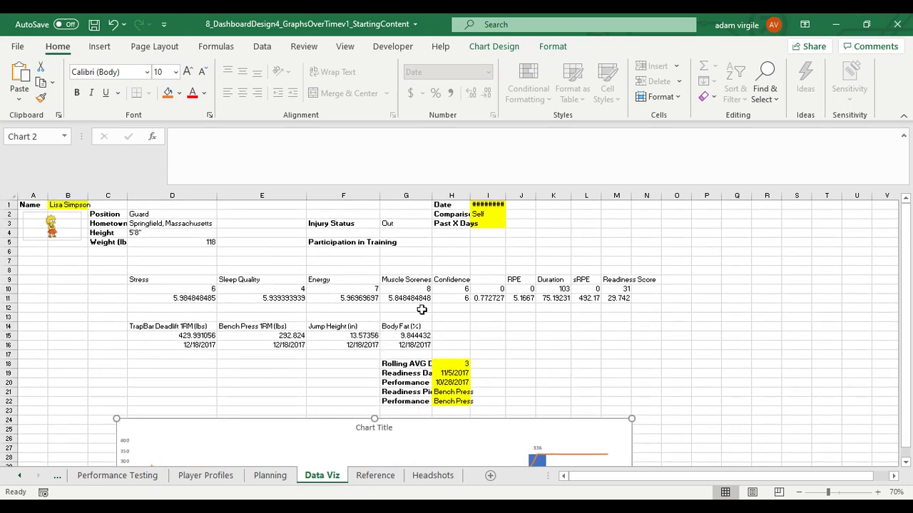